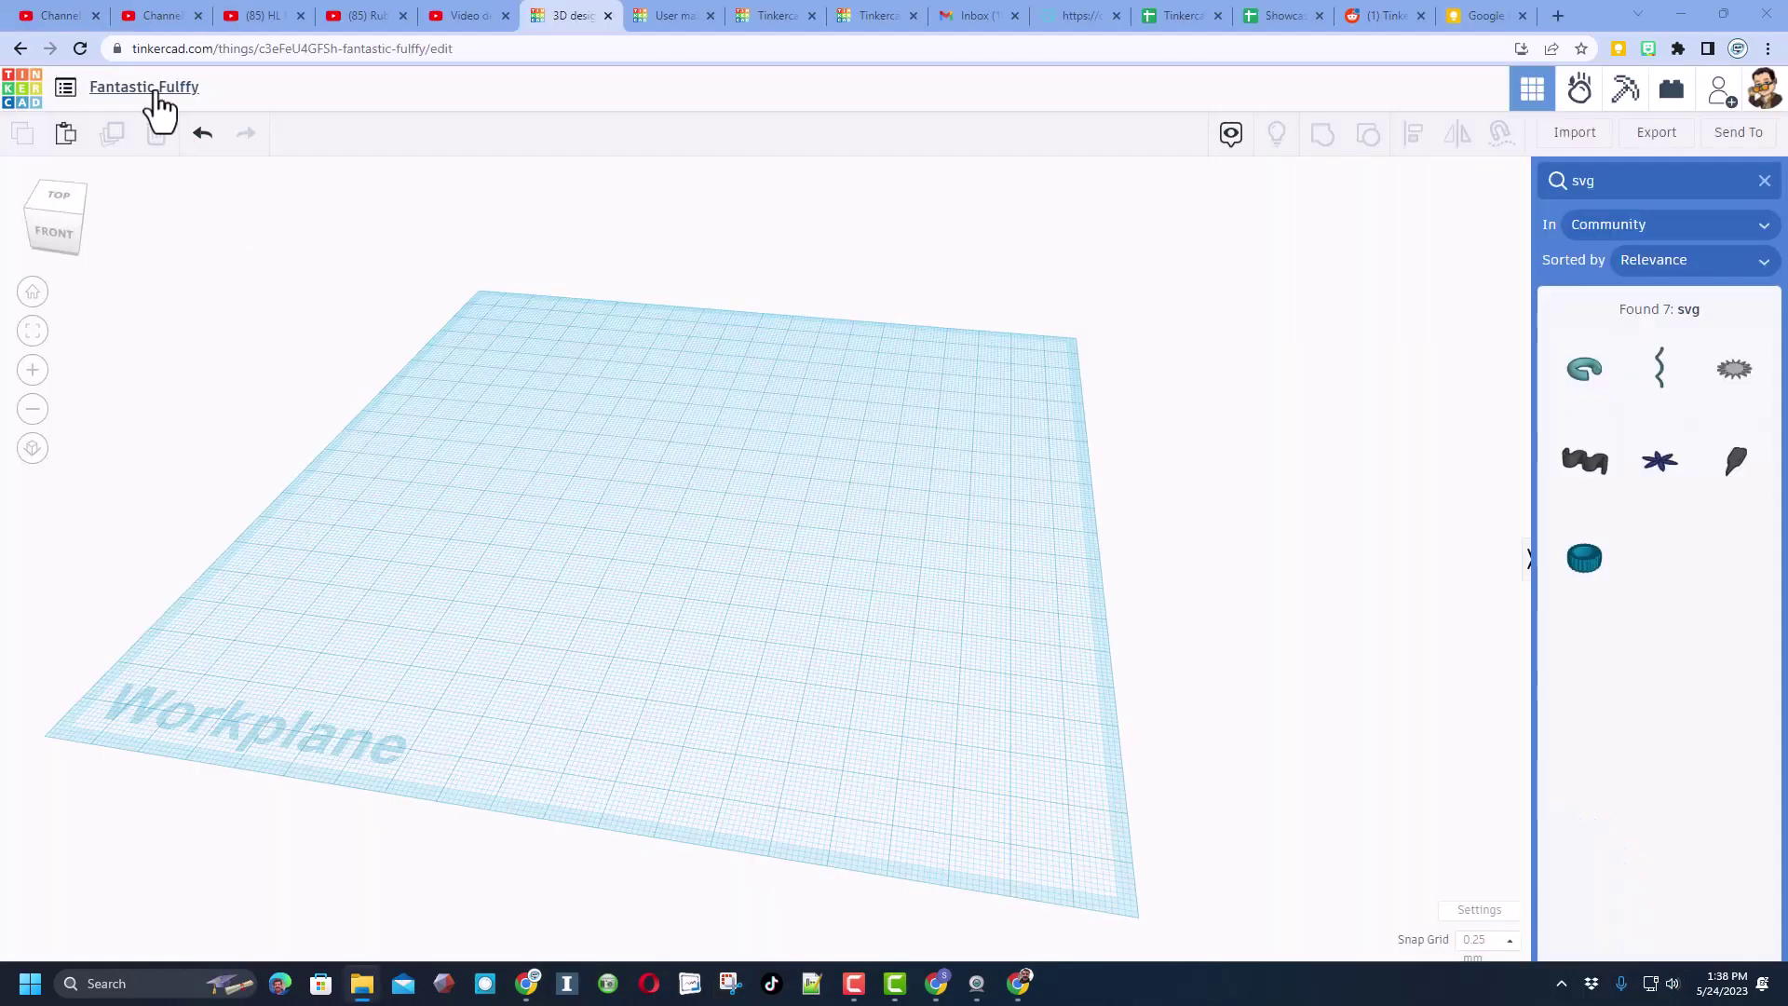
Step: Rename the design as "leg table"
left_click(158, 93)
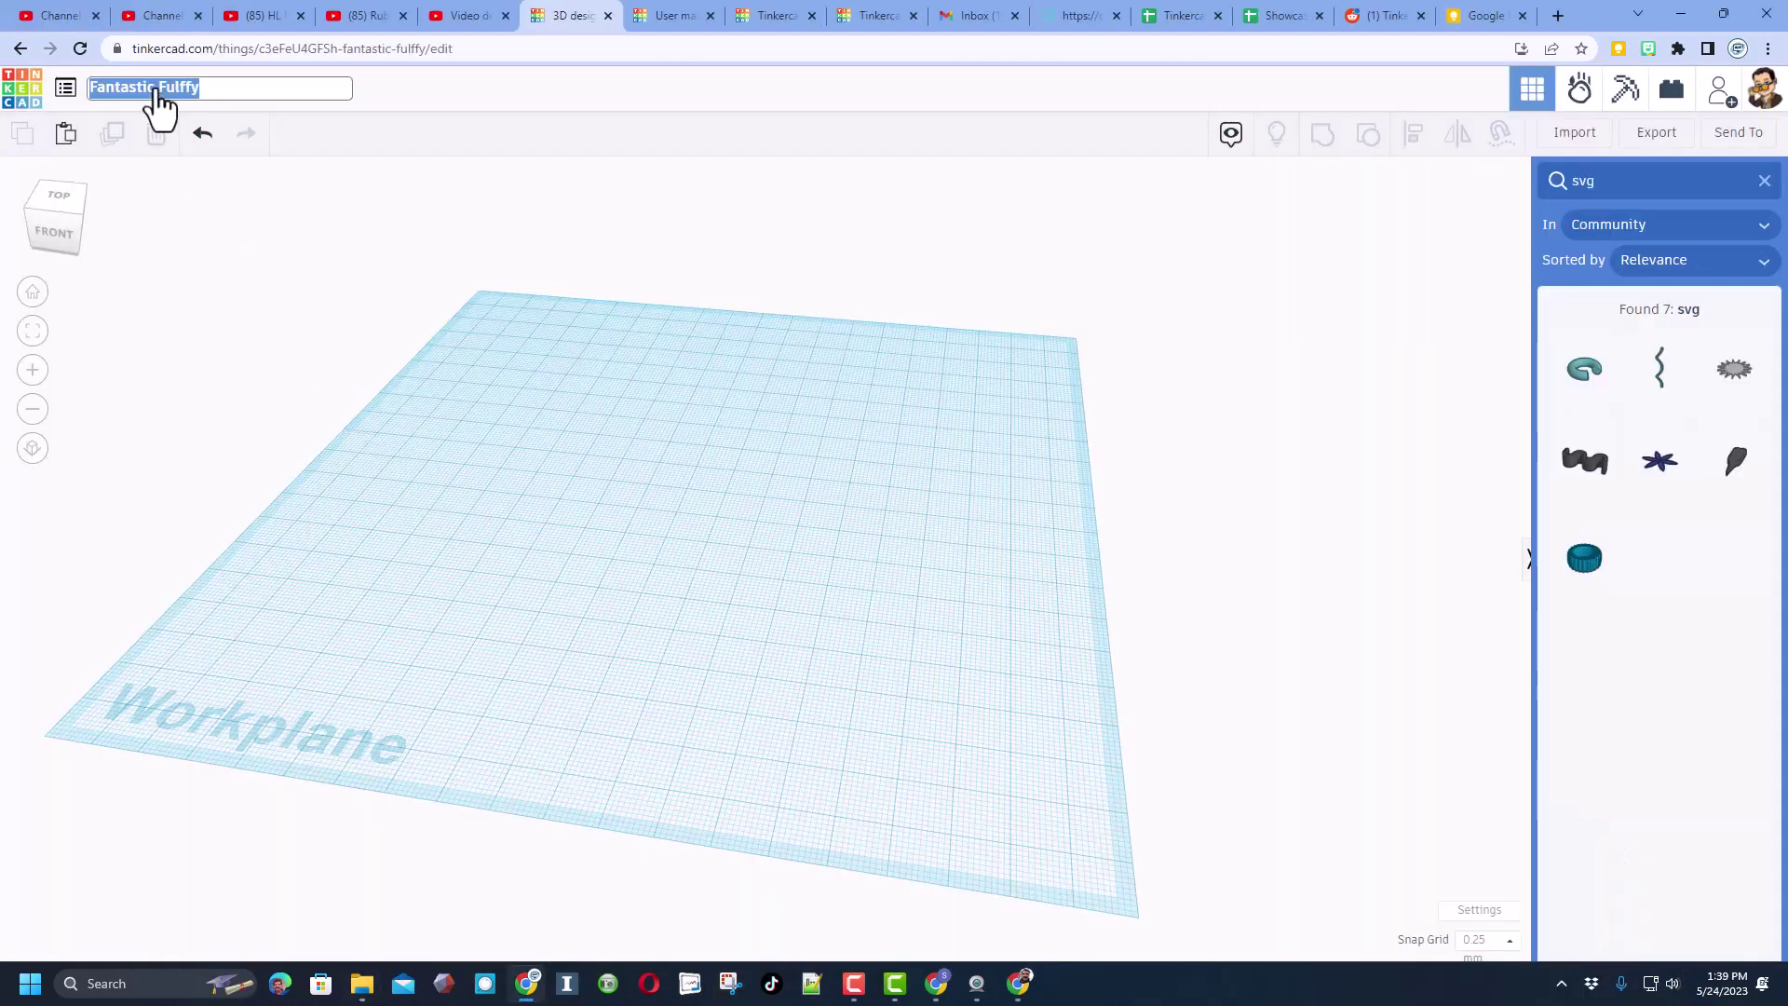
type("leg table")
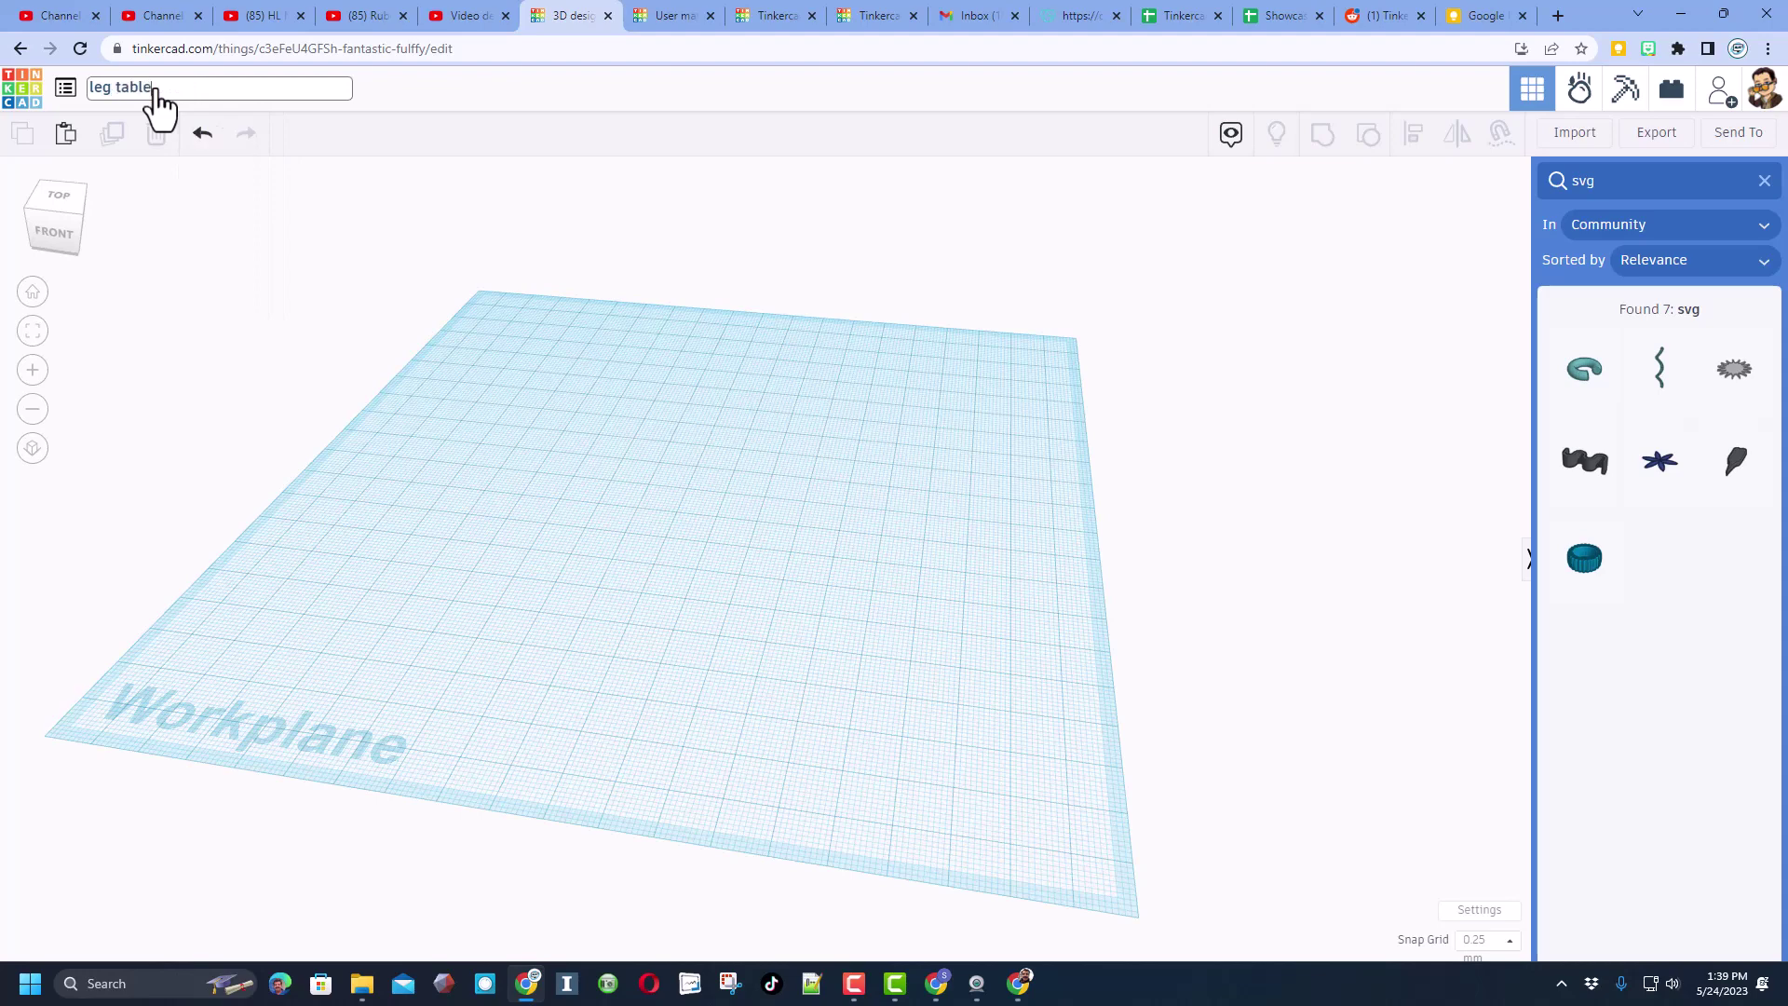
left_click(969, 501)
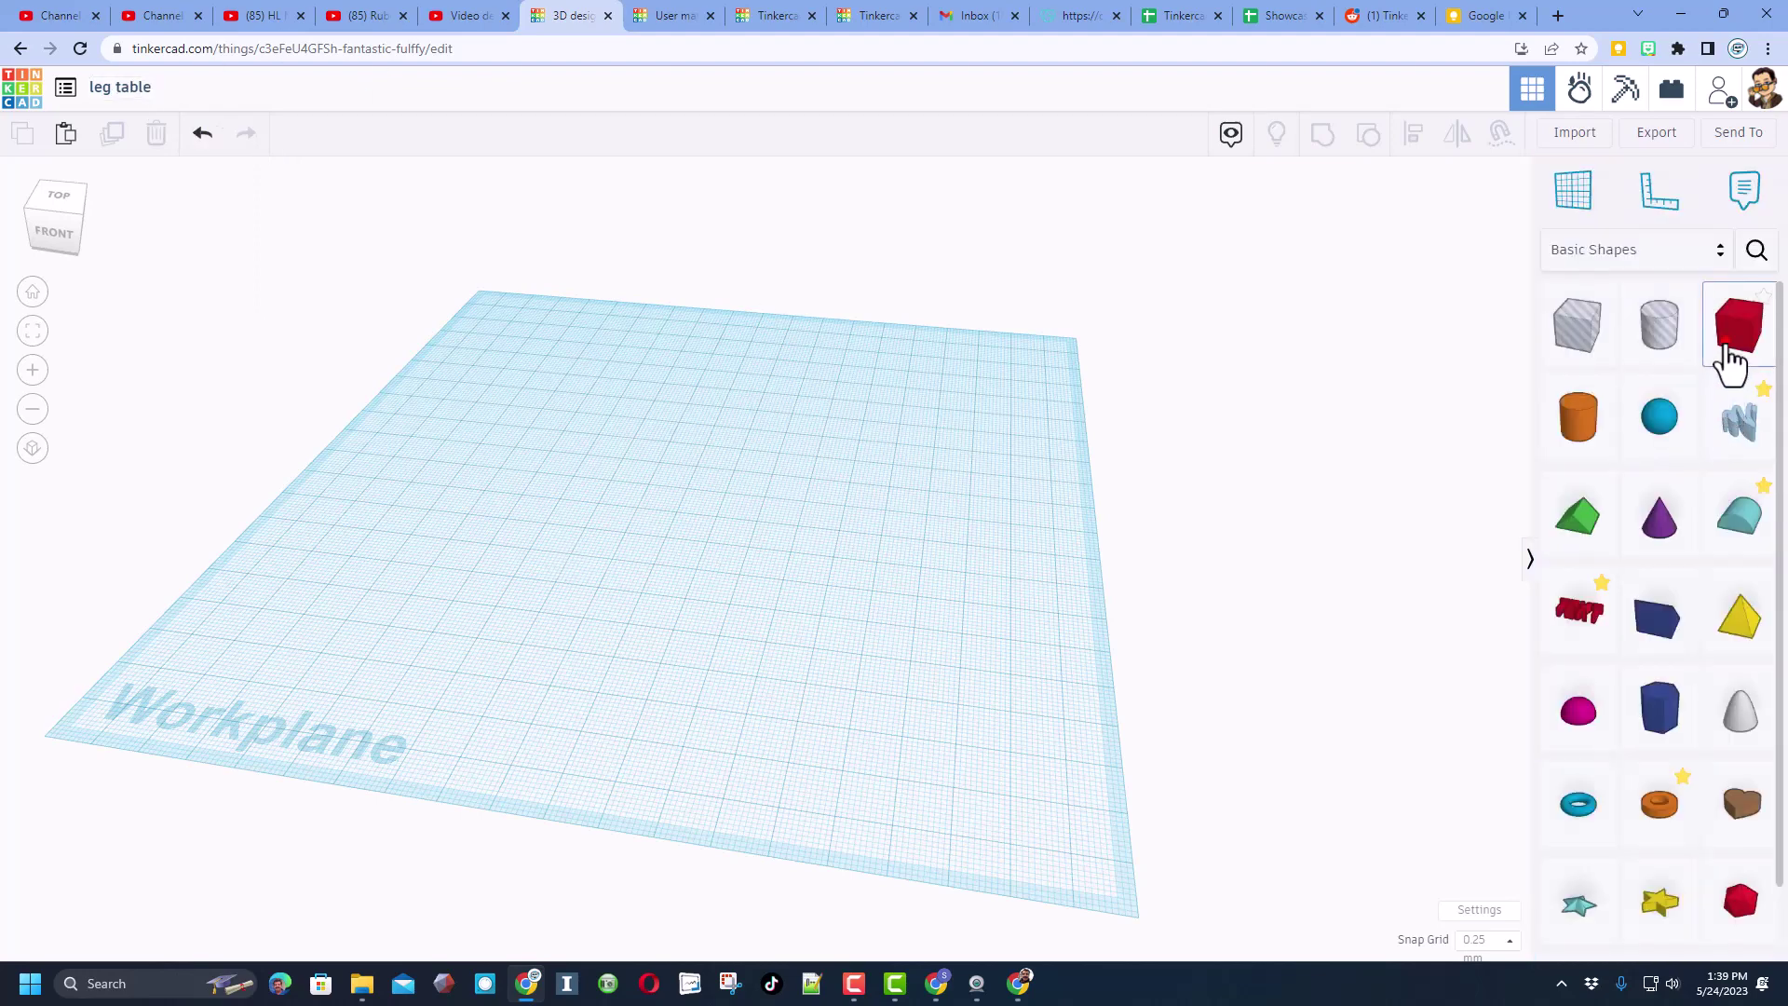
Step: Add a solid red box to the workplane and stretch it to about 103.75 mm long
left_click_drag(1729, 358, 519, 694)
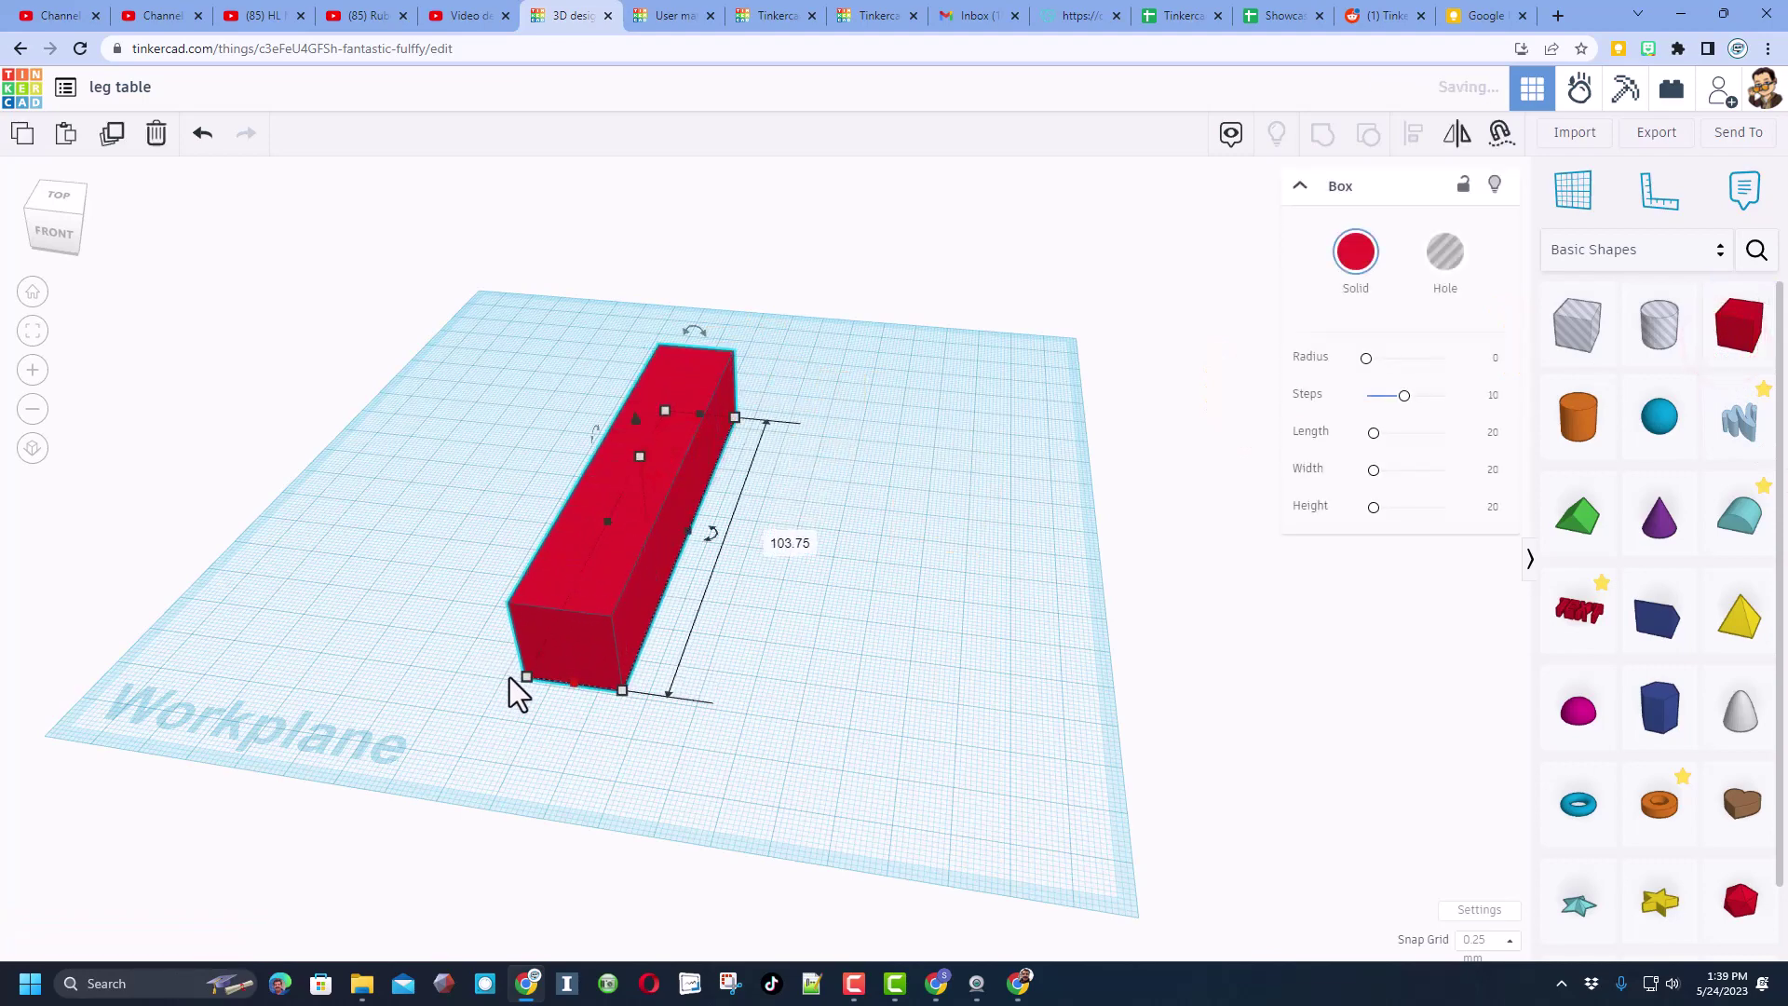
right_click_drag(511, 678, 559, 372)
right_click_drag(807, 613, 710, 463)
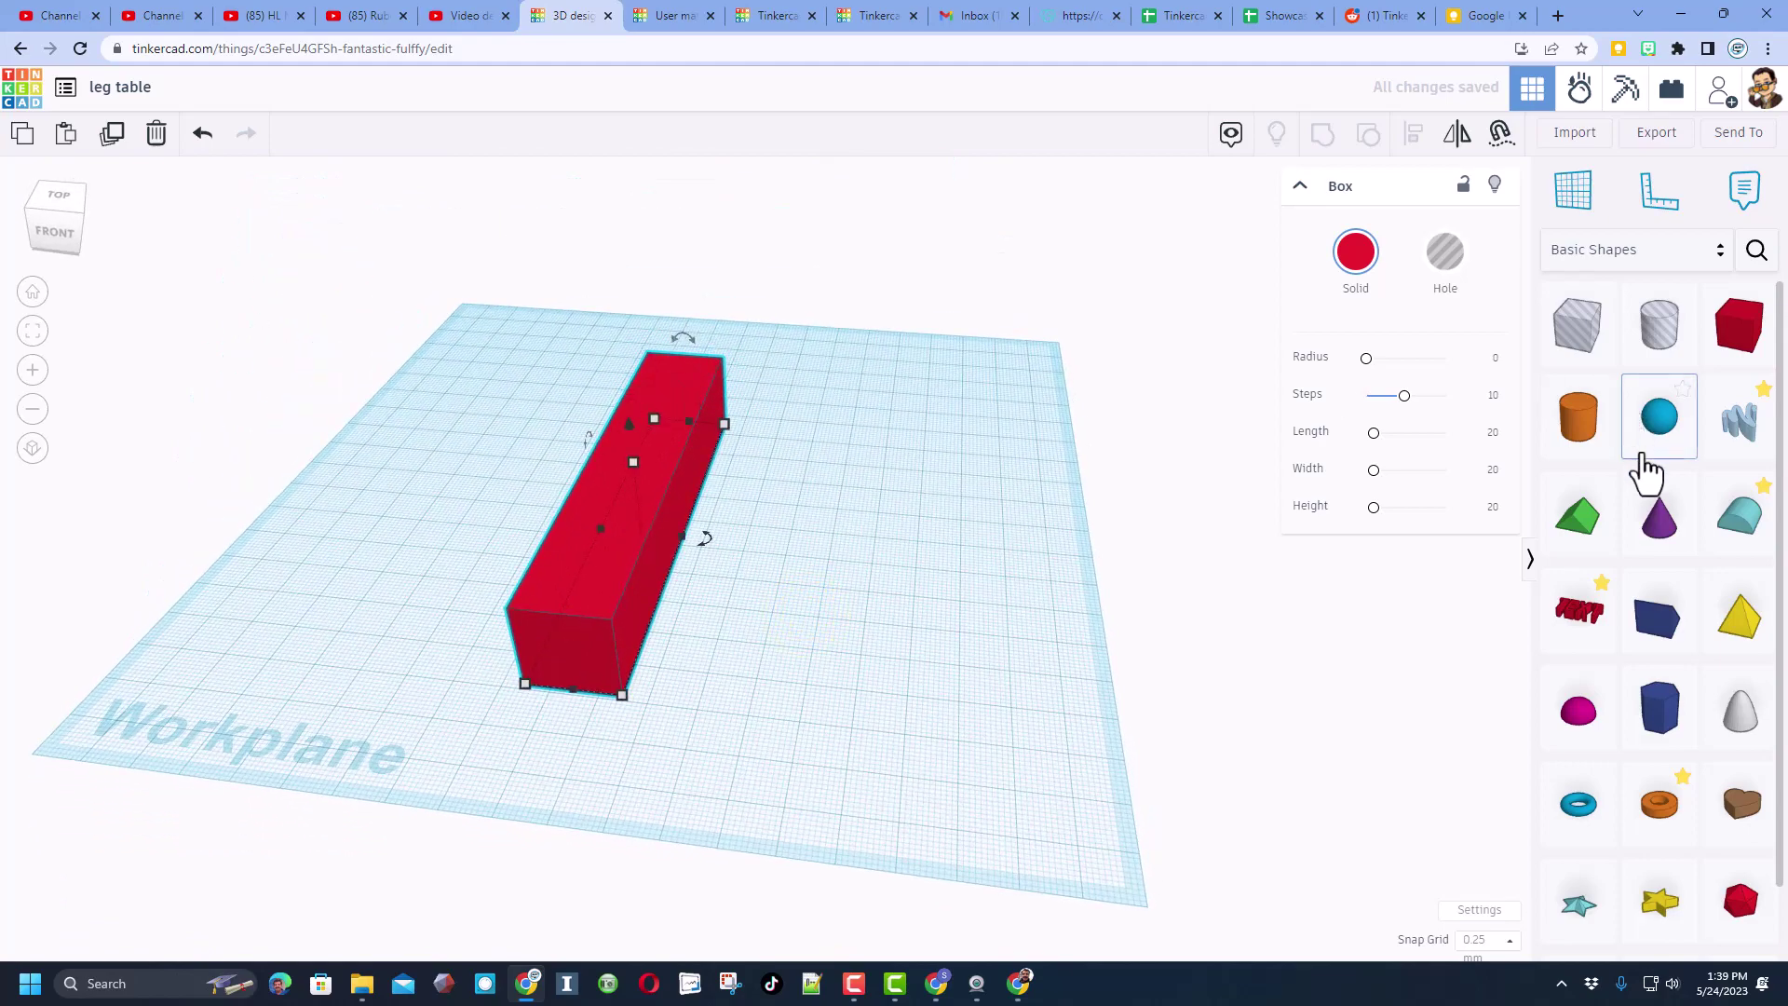
Step: Place a round roof on the long side face of the box near its far end and make it narrower
right_click_drag(893, 503, 819, 512)
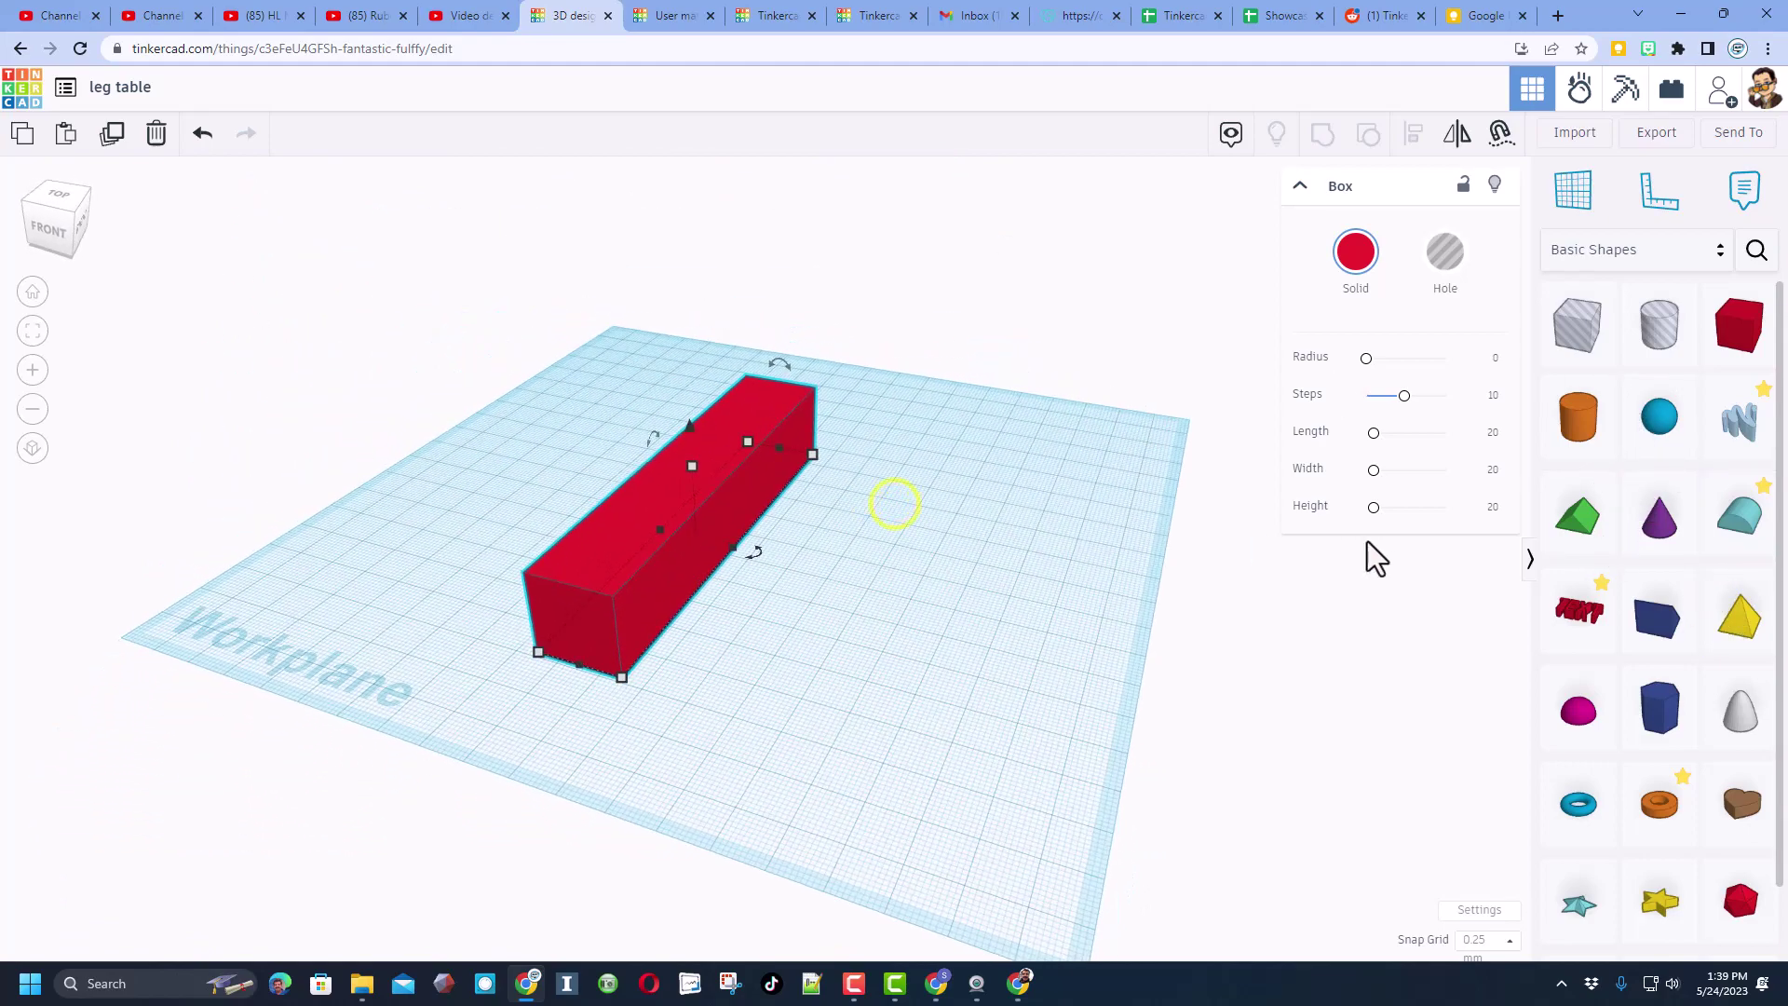
left_click(1743, 522)
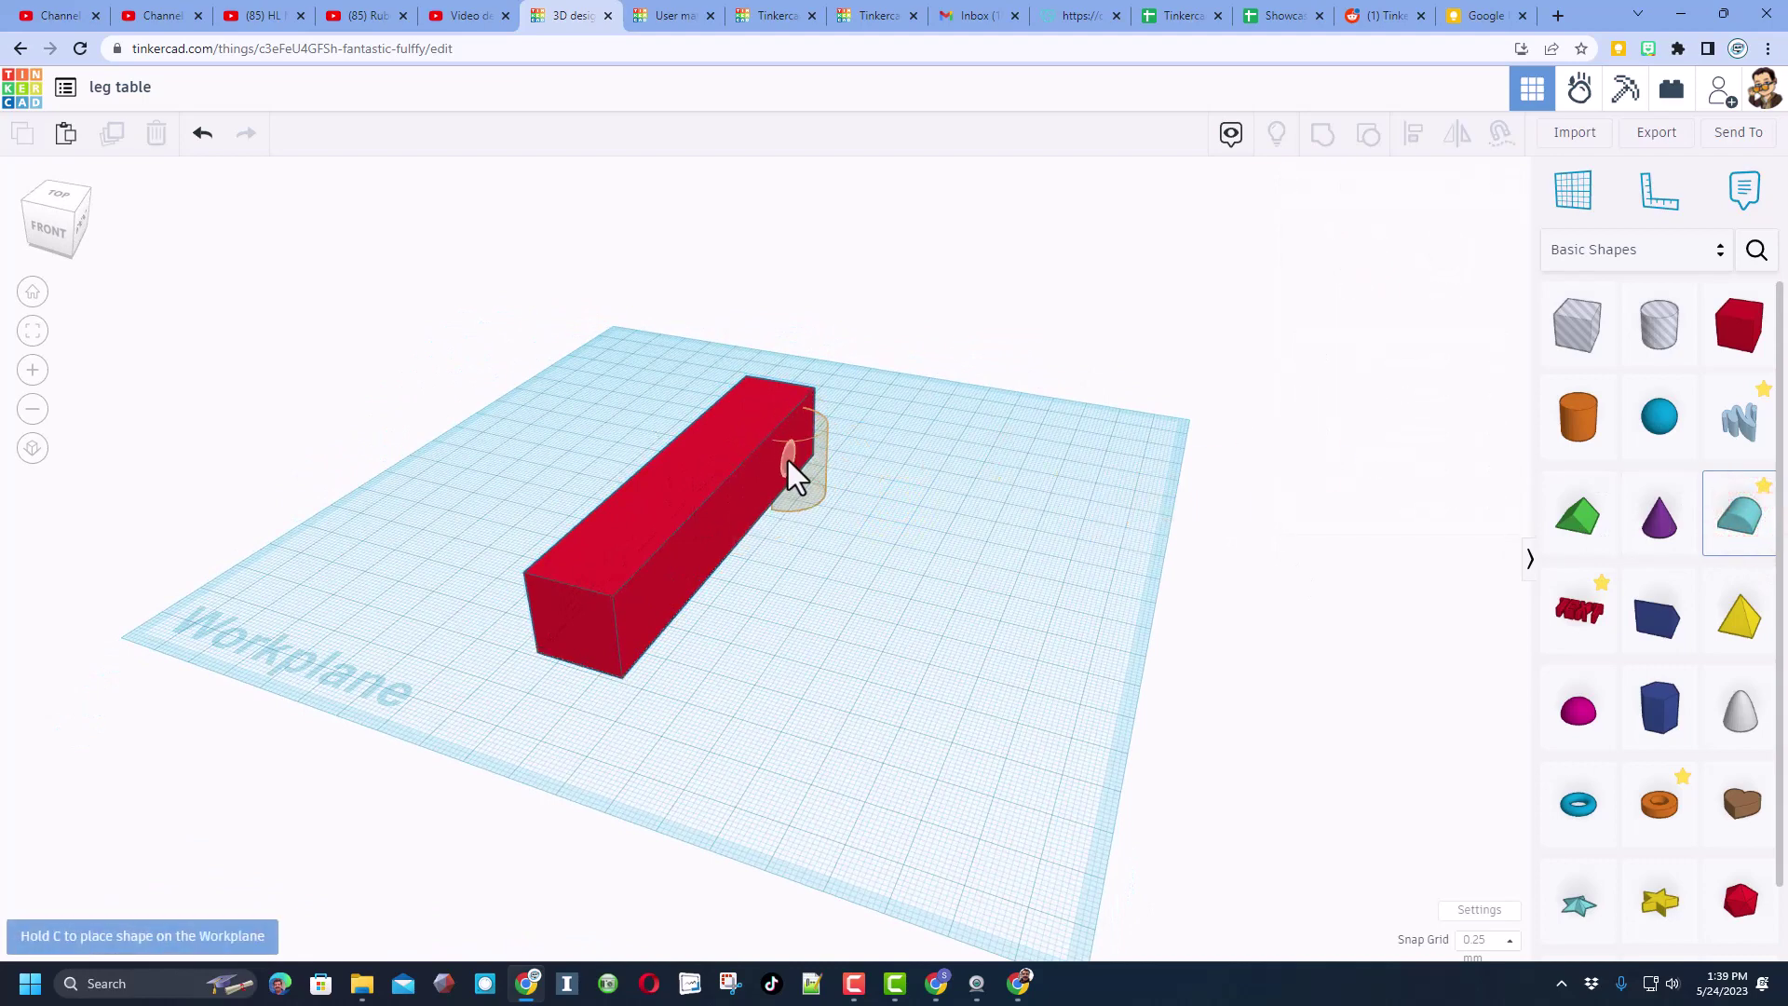
left_click(796, 459)
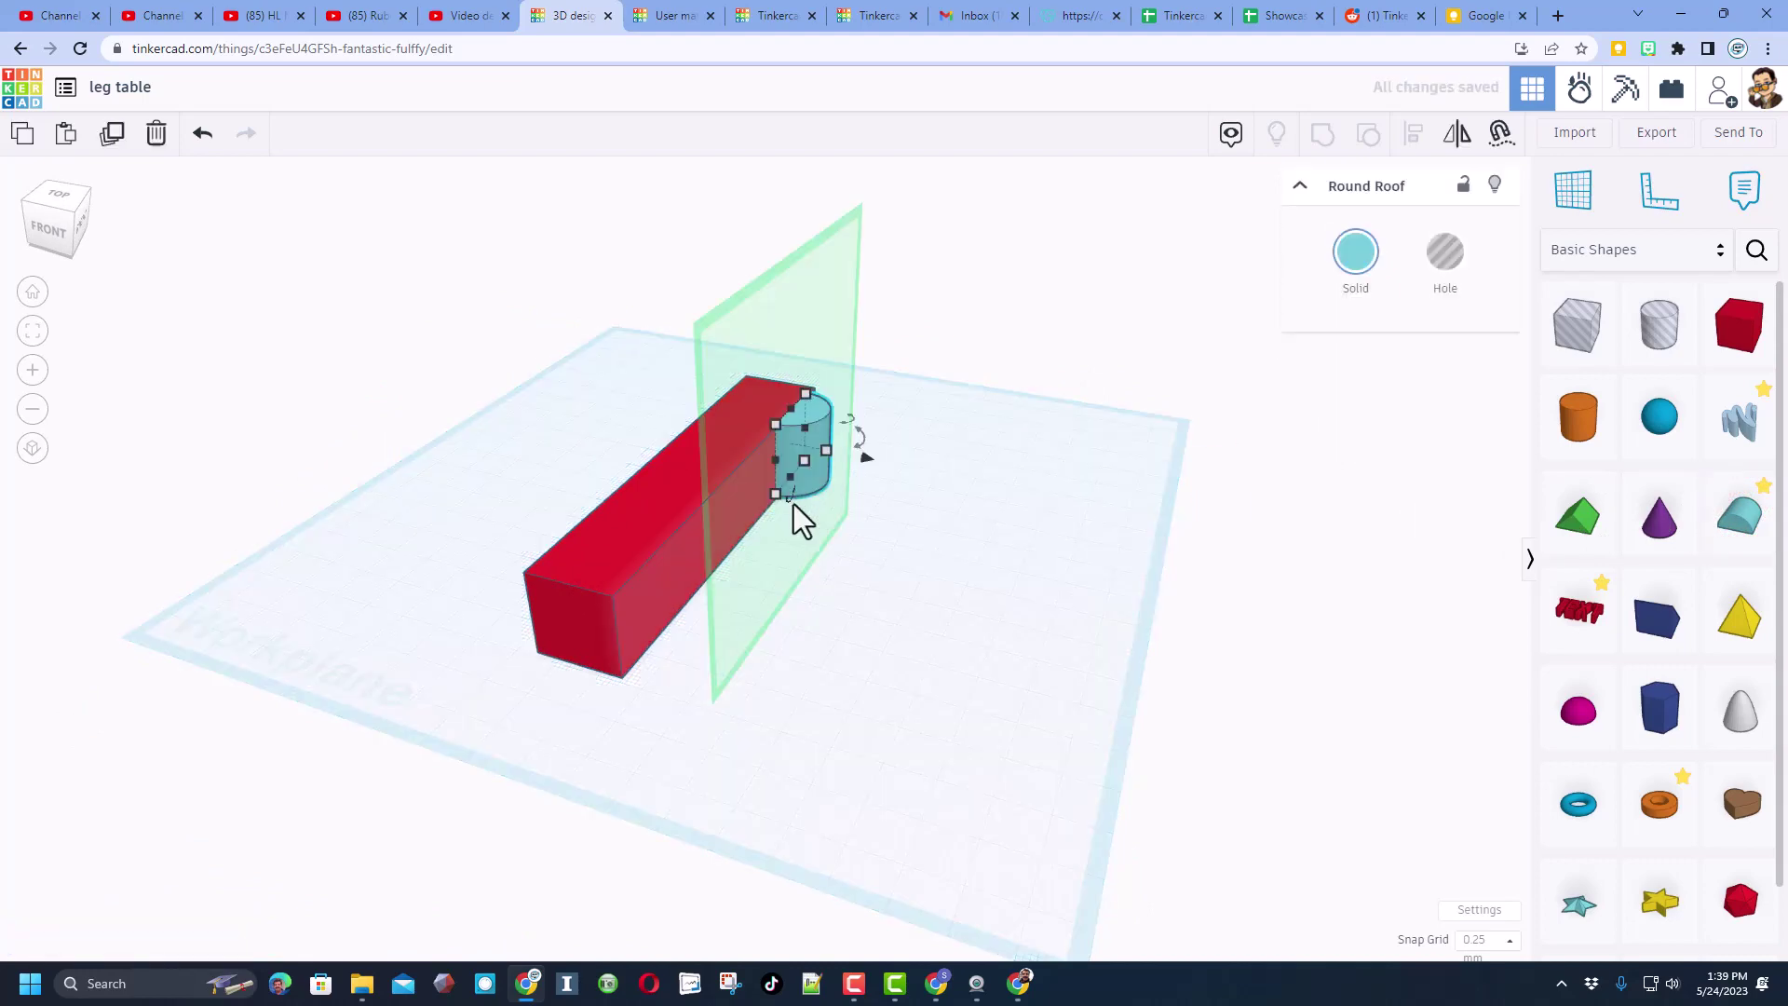
right_click_drag(818, 511, 1075, 312)
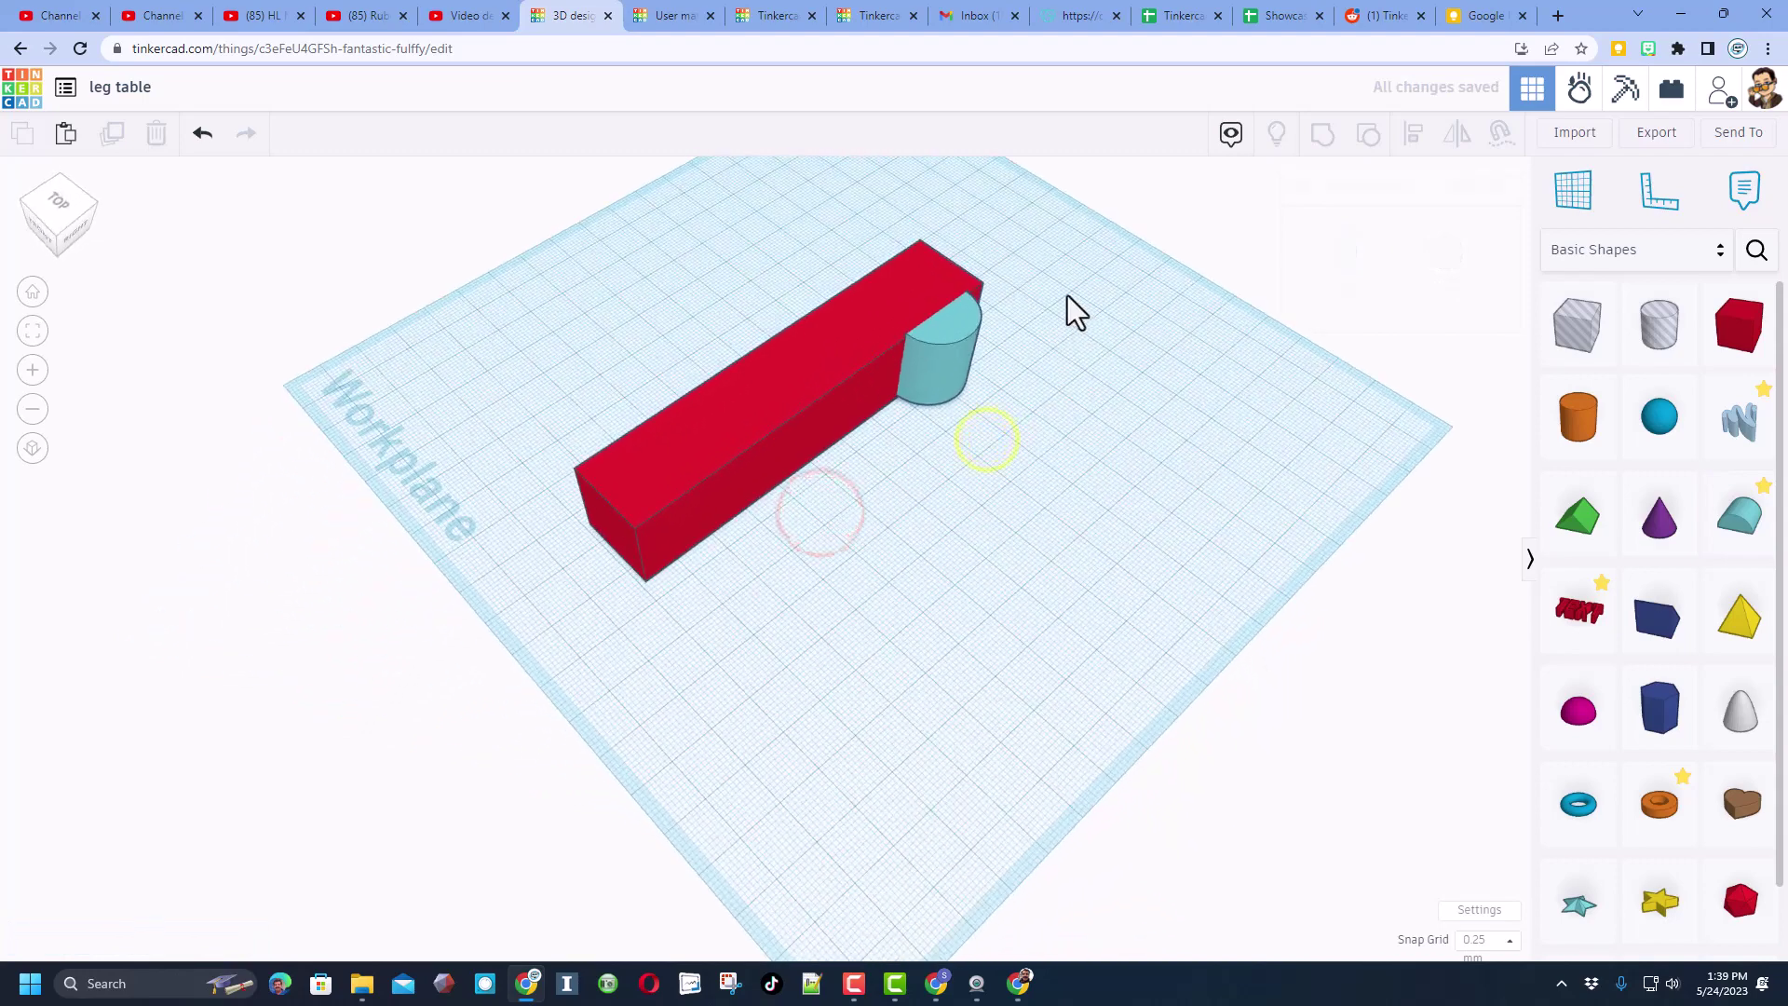
left_click(932, 379)
left_click_drag(920, 423, 956, 382)
left_click(1062, 379)
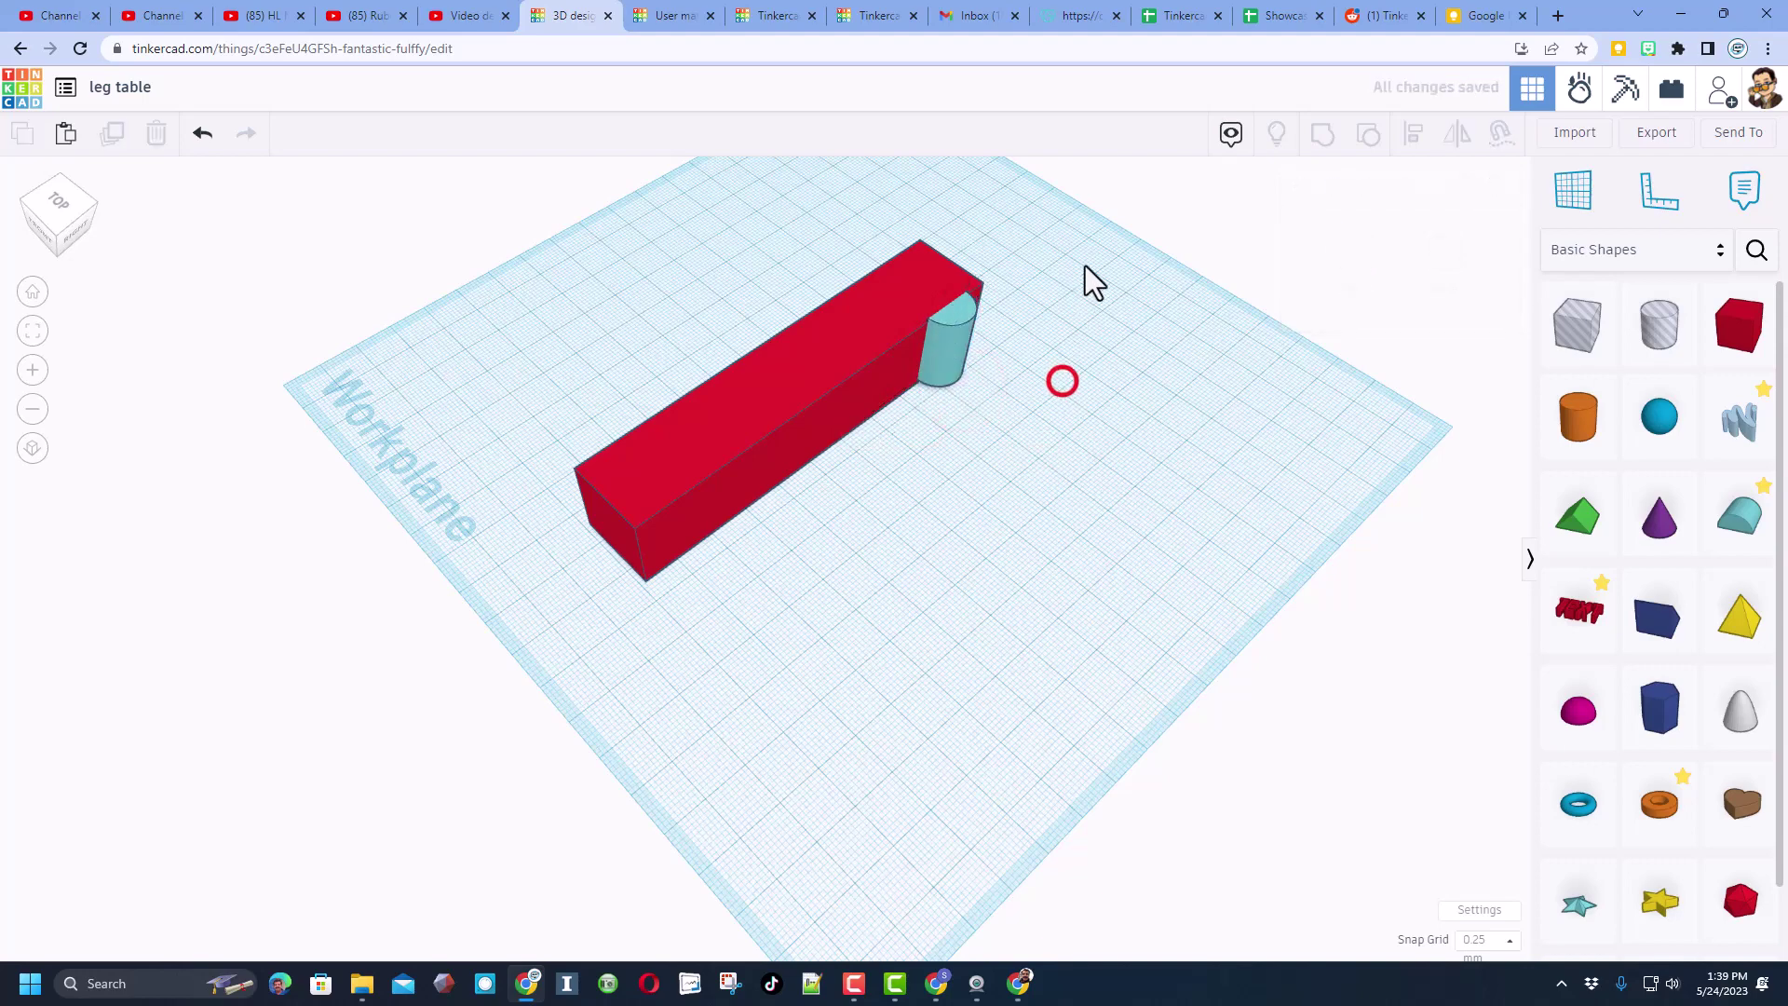
Step: Align the round roof with the box so that it sits flush with the box's far end
left_click_drag(1086, 255, 878, 419)
key("l")
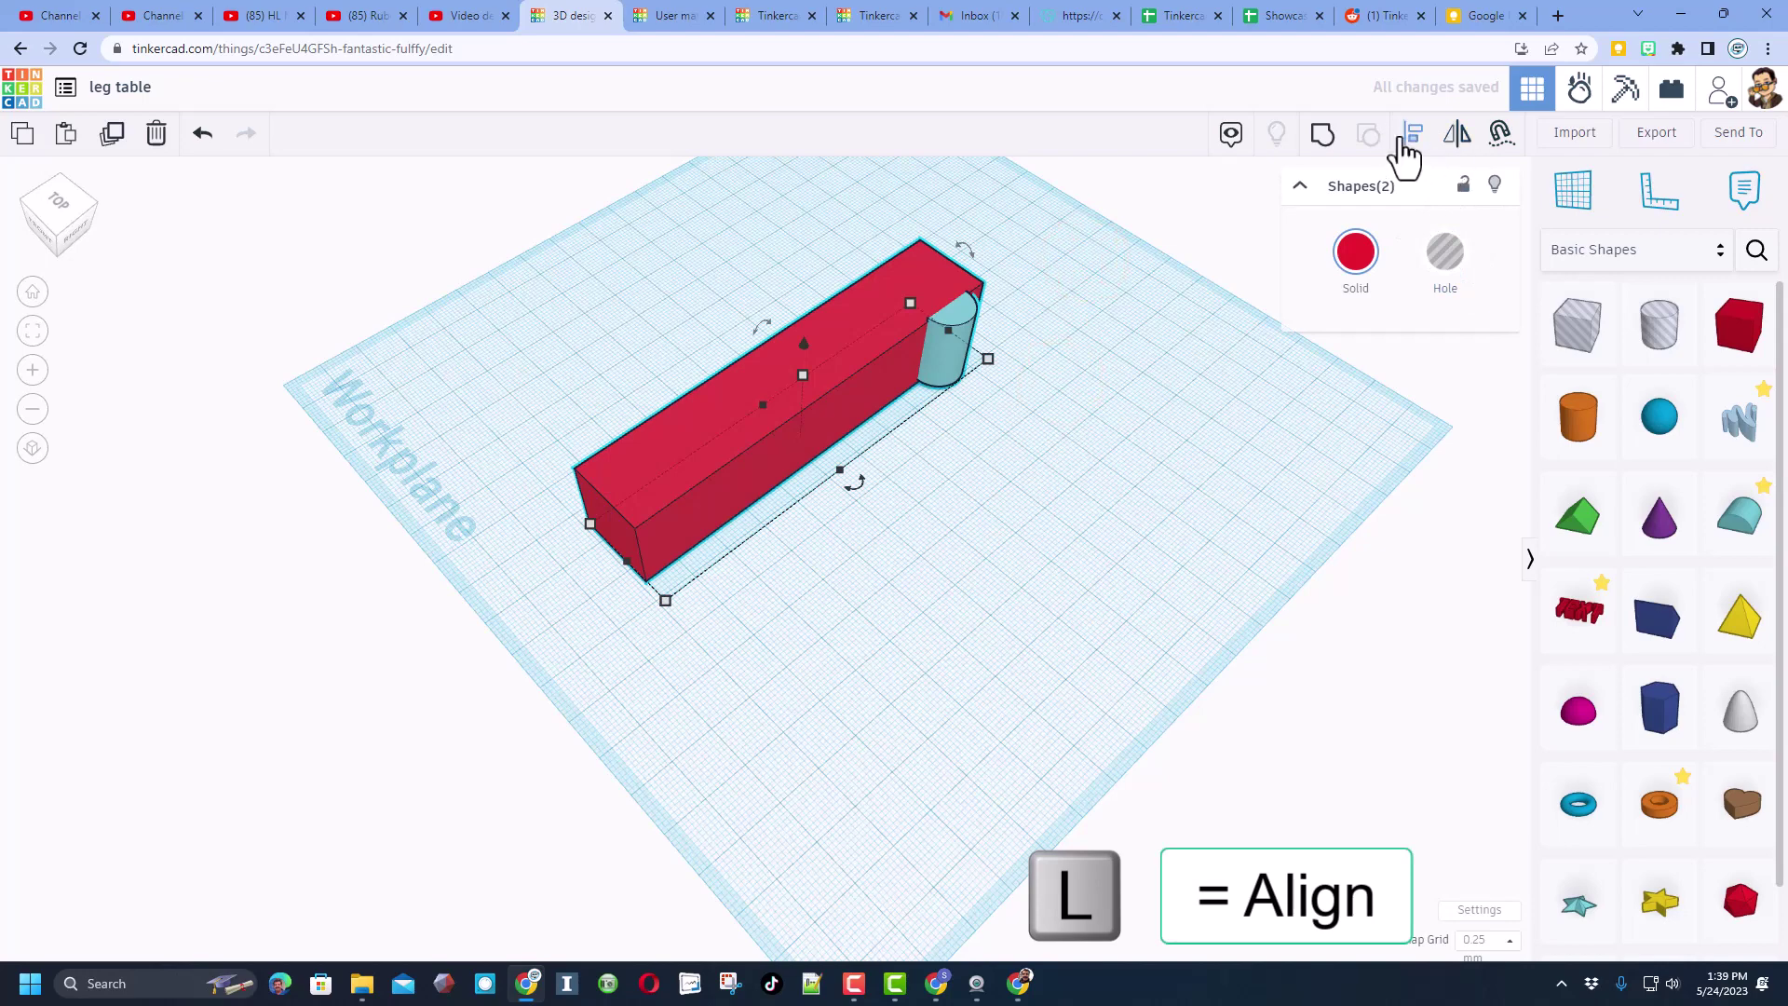
left_click(1403, 140)
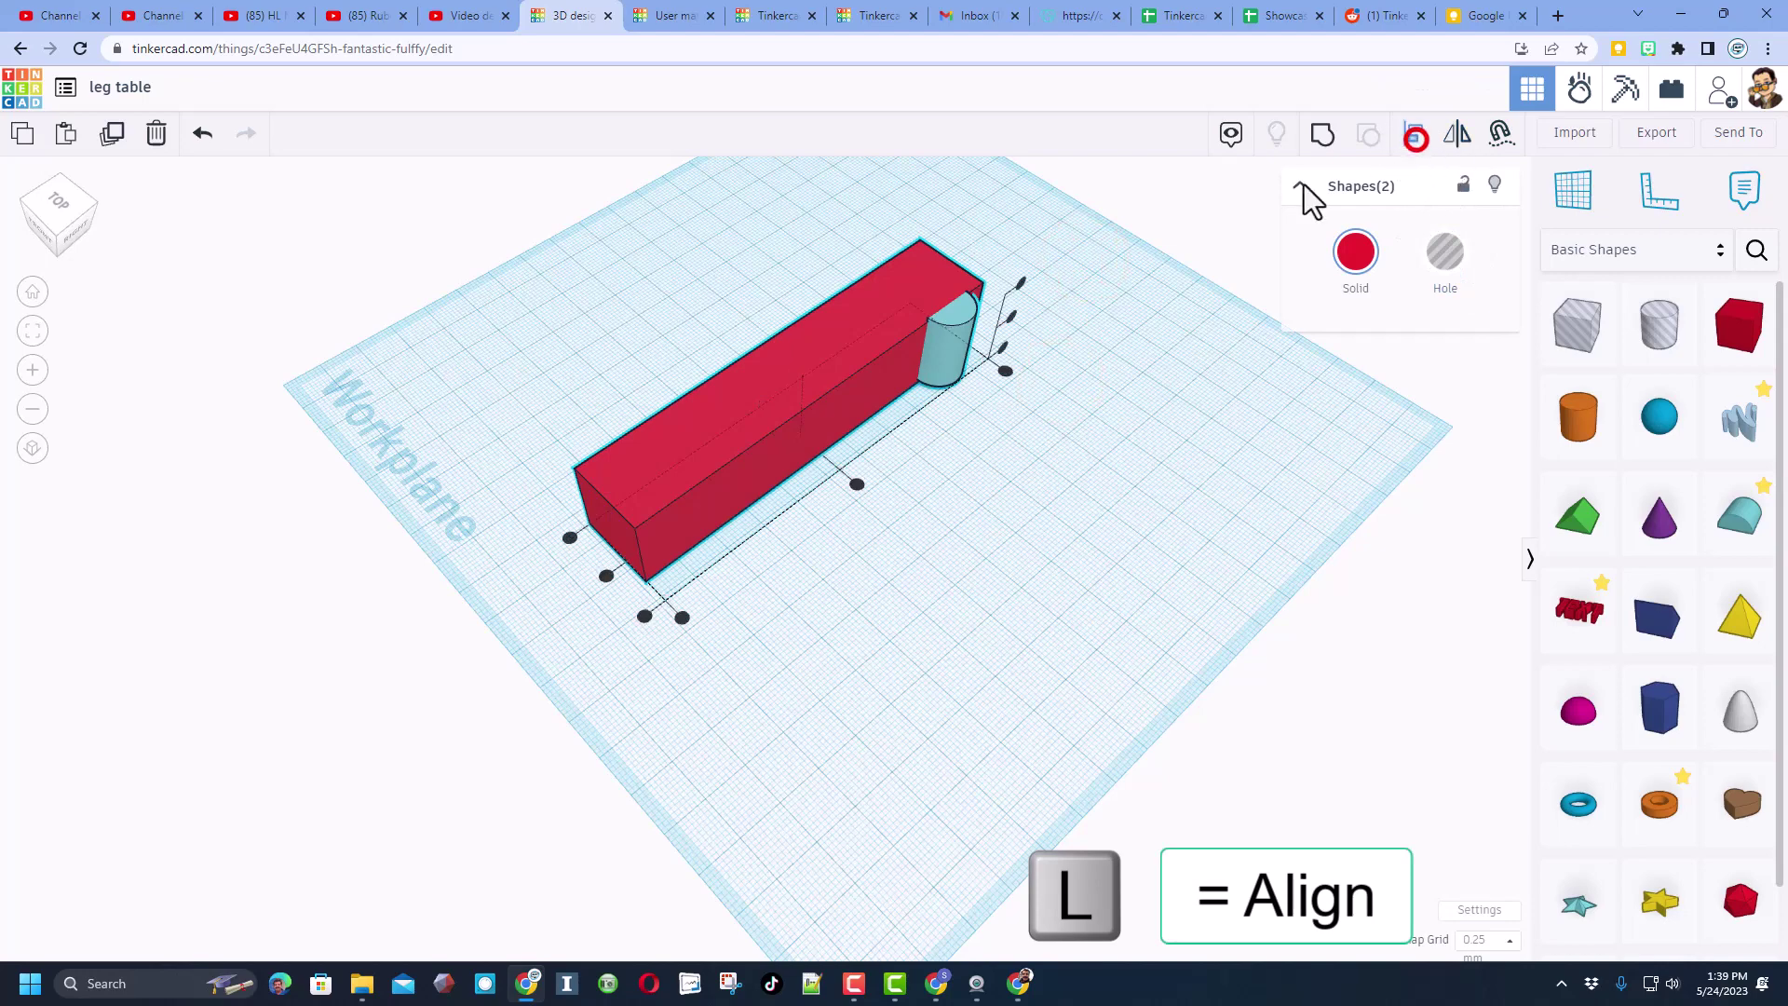
left_click(885, 290)
left_click(985, 355)
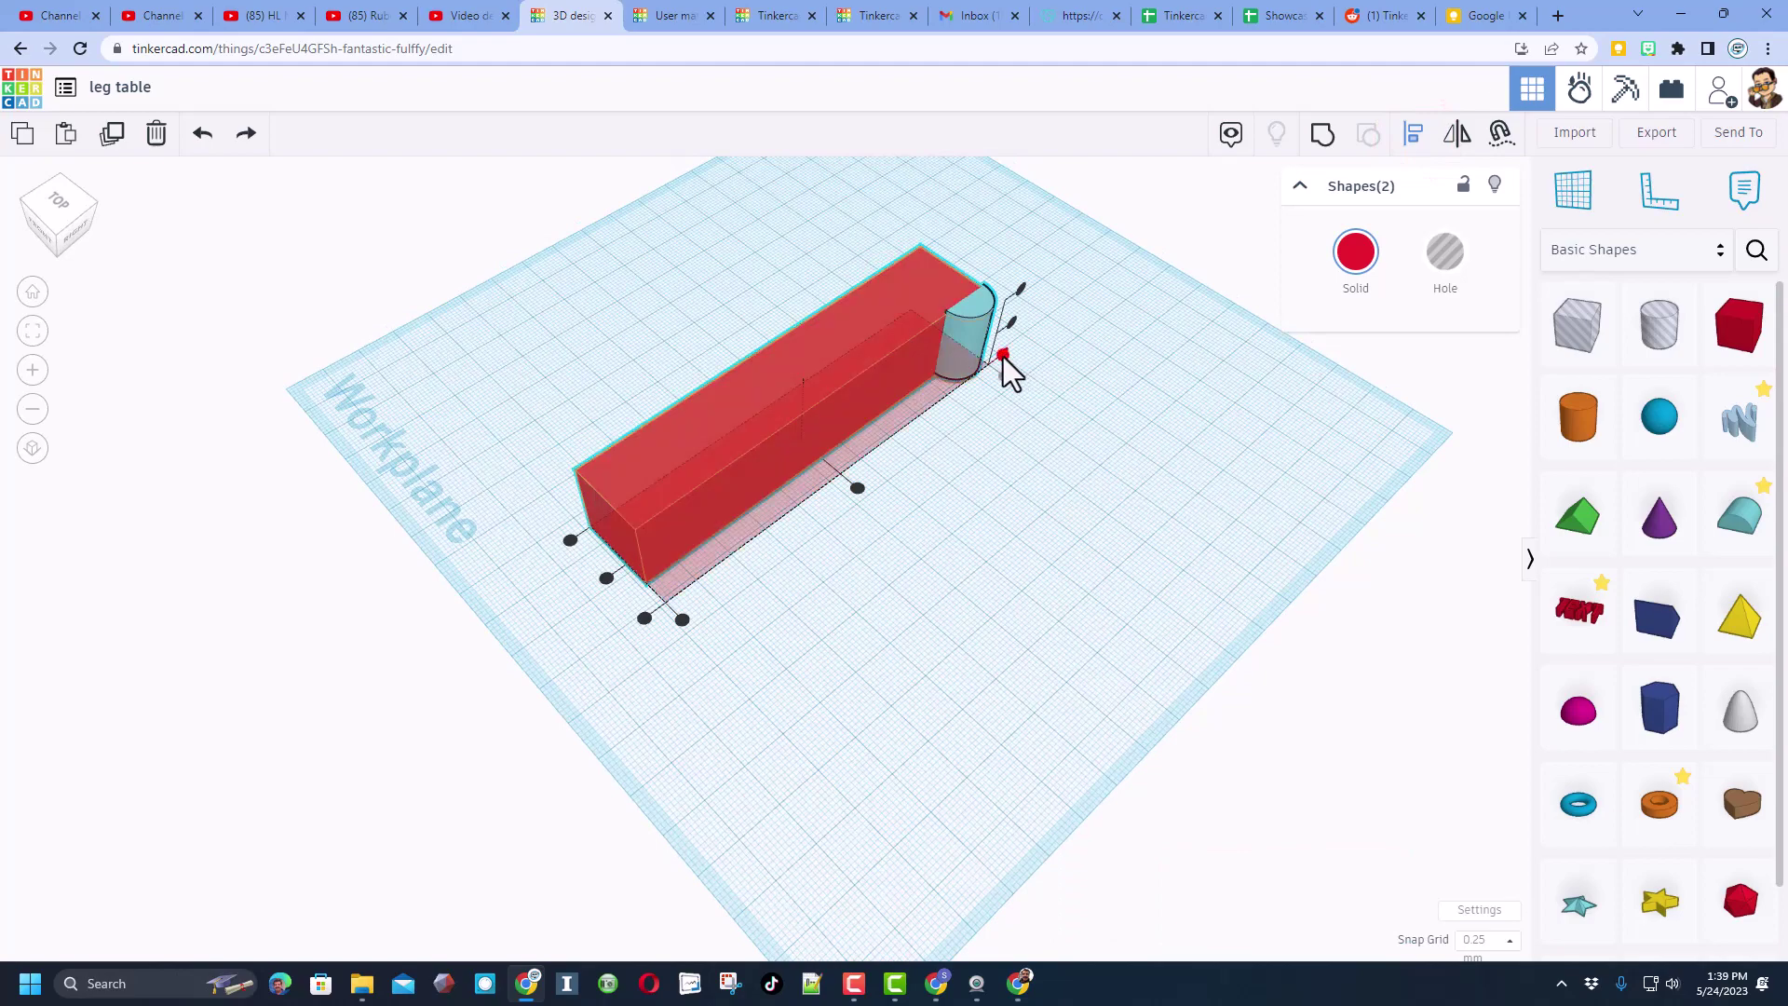
left_click(986, 451)
Step: Duplicate the round roof, mirror the copy so it curves into the box, and shift it beside the original
right_click_drag(986, 451, 1015, 414)
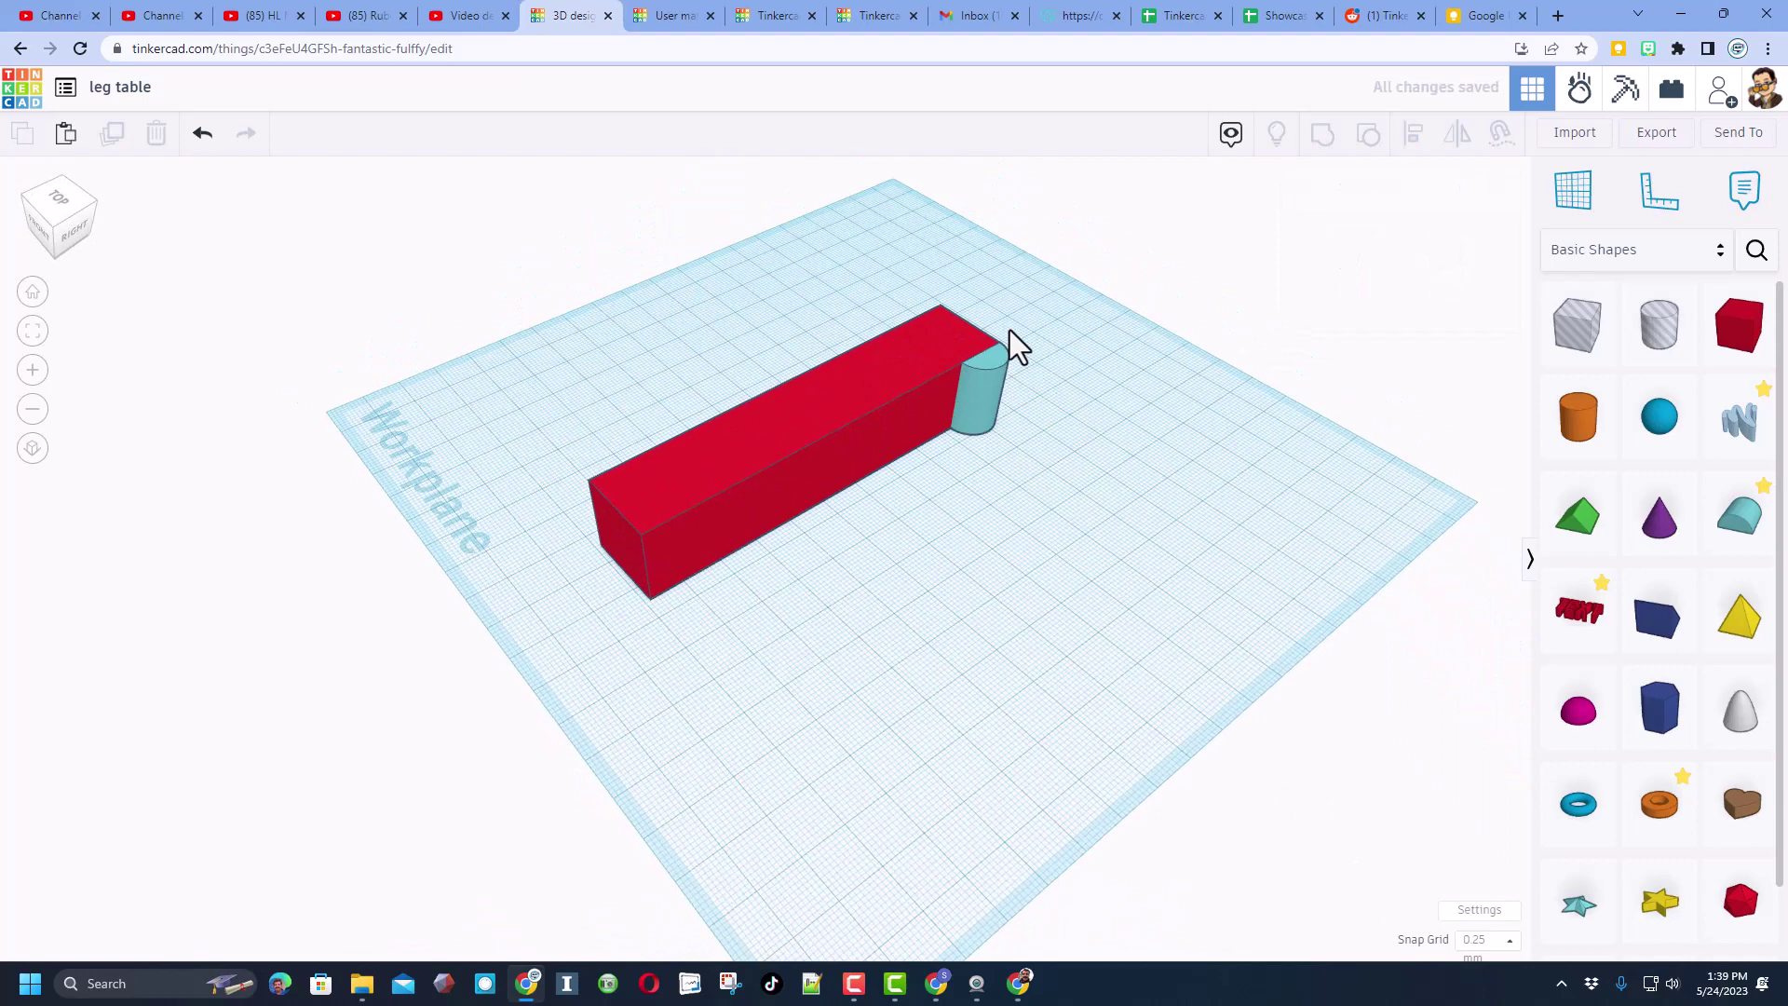
left_click(972, 407)
key("ctrl+d")
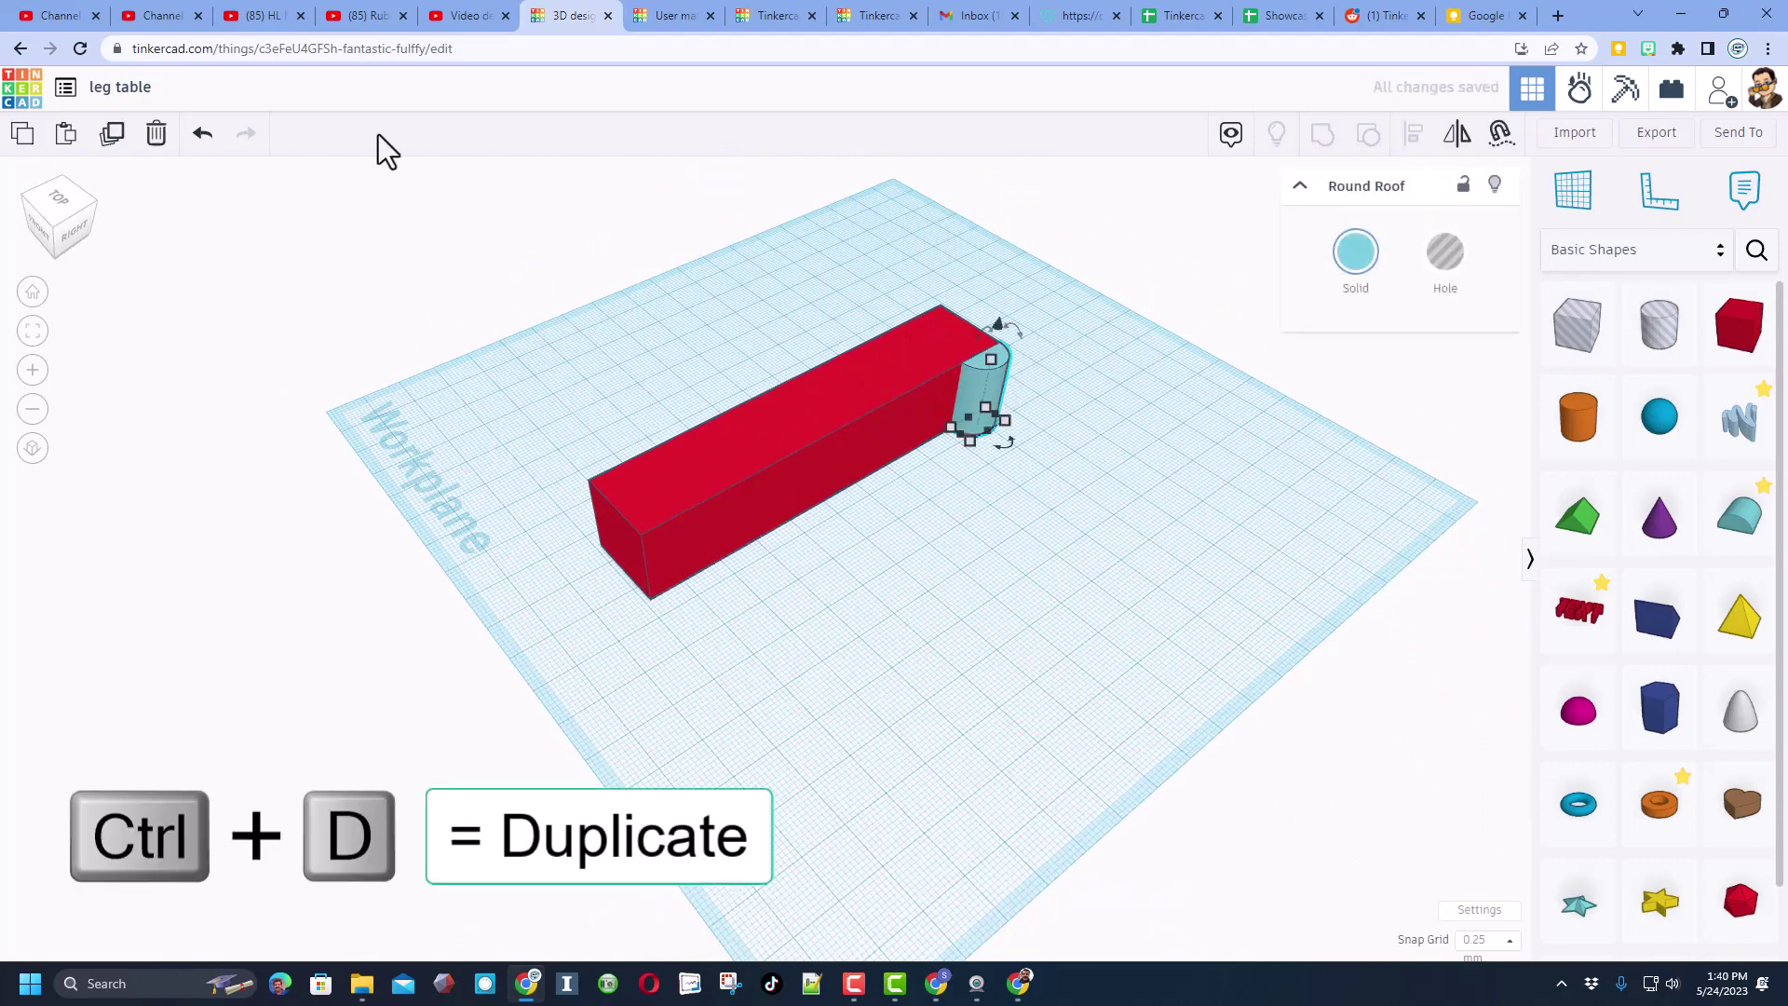
left_click(1455, 140)
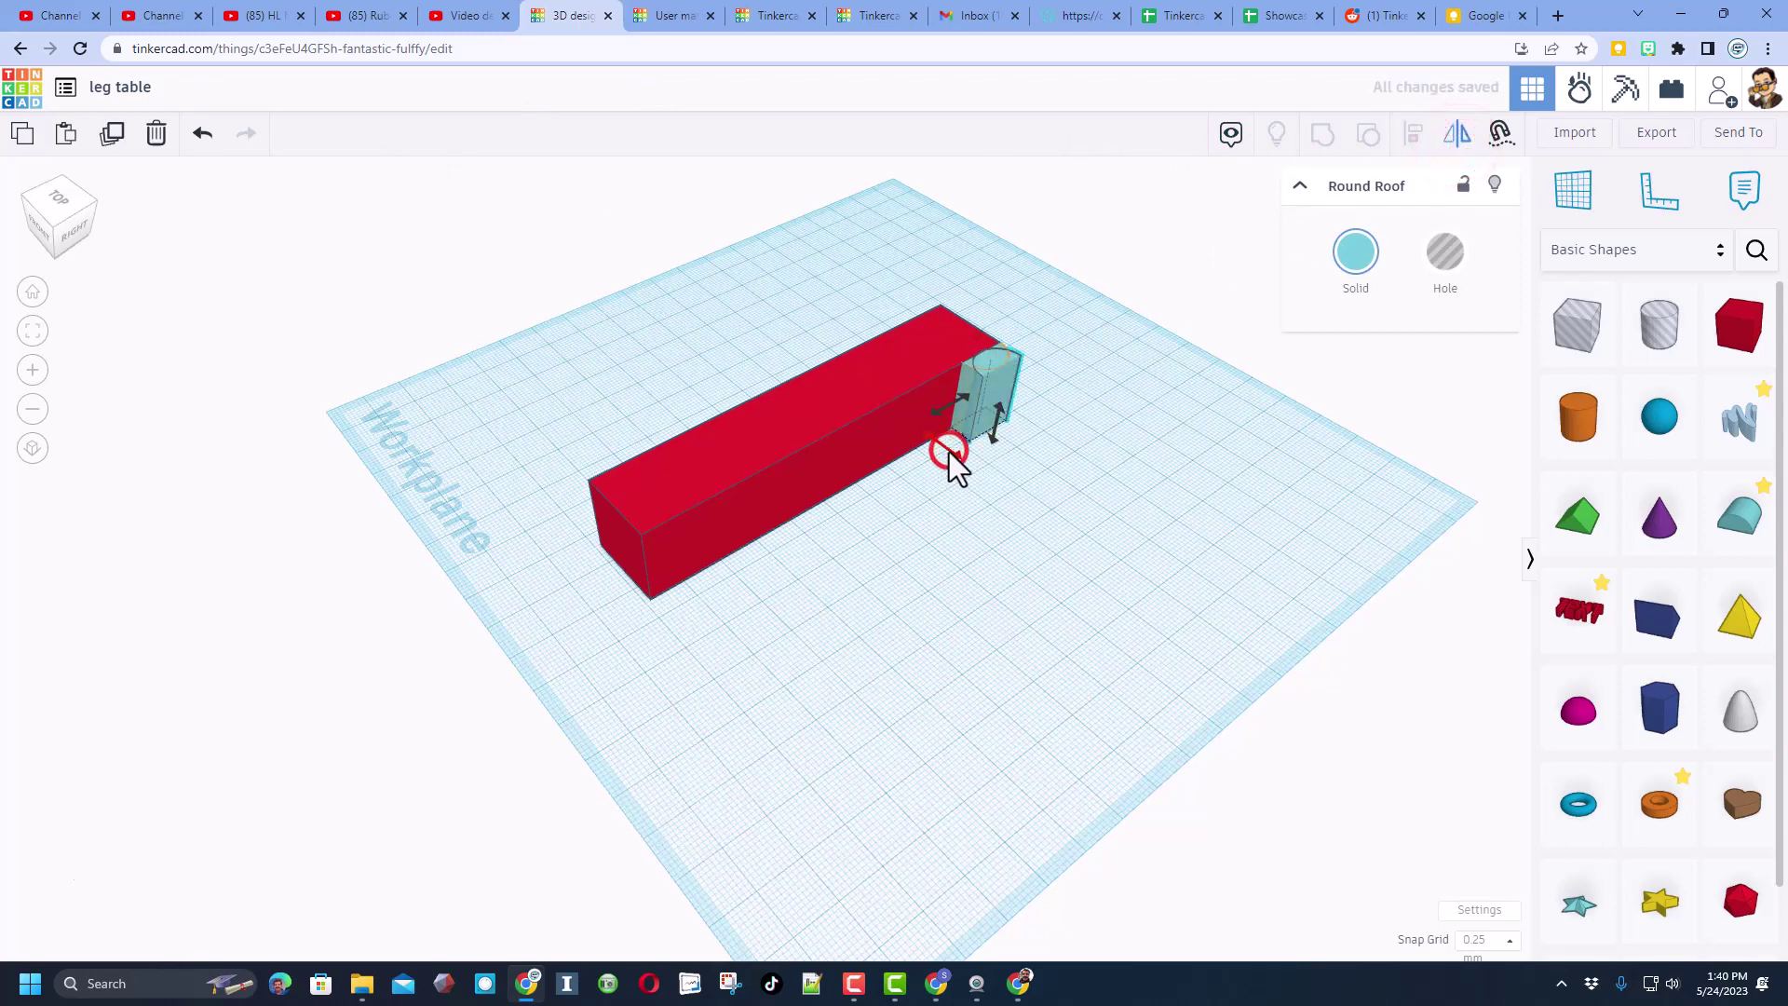
left_click(949, 452)
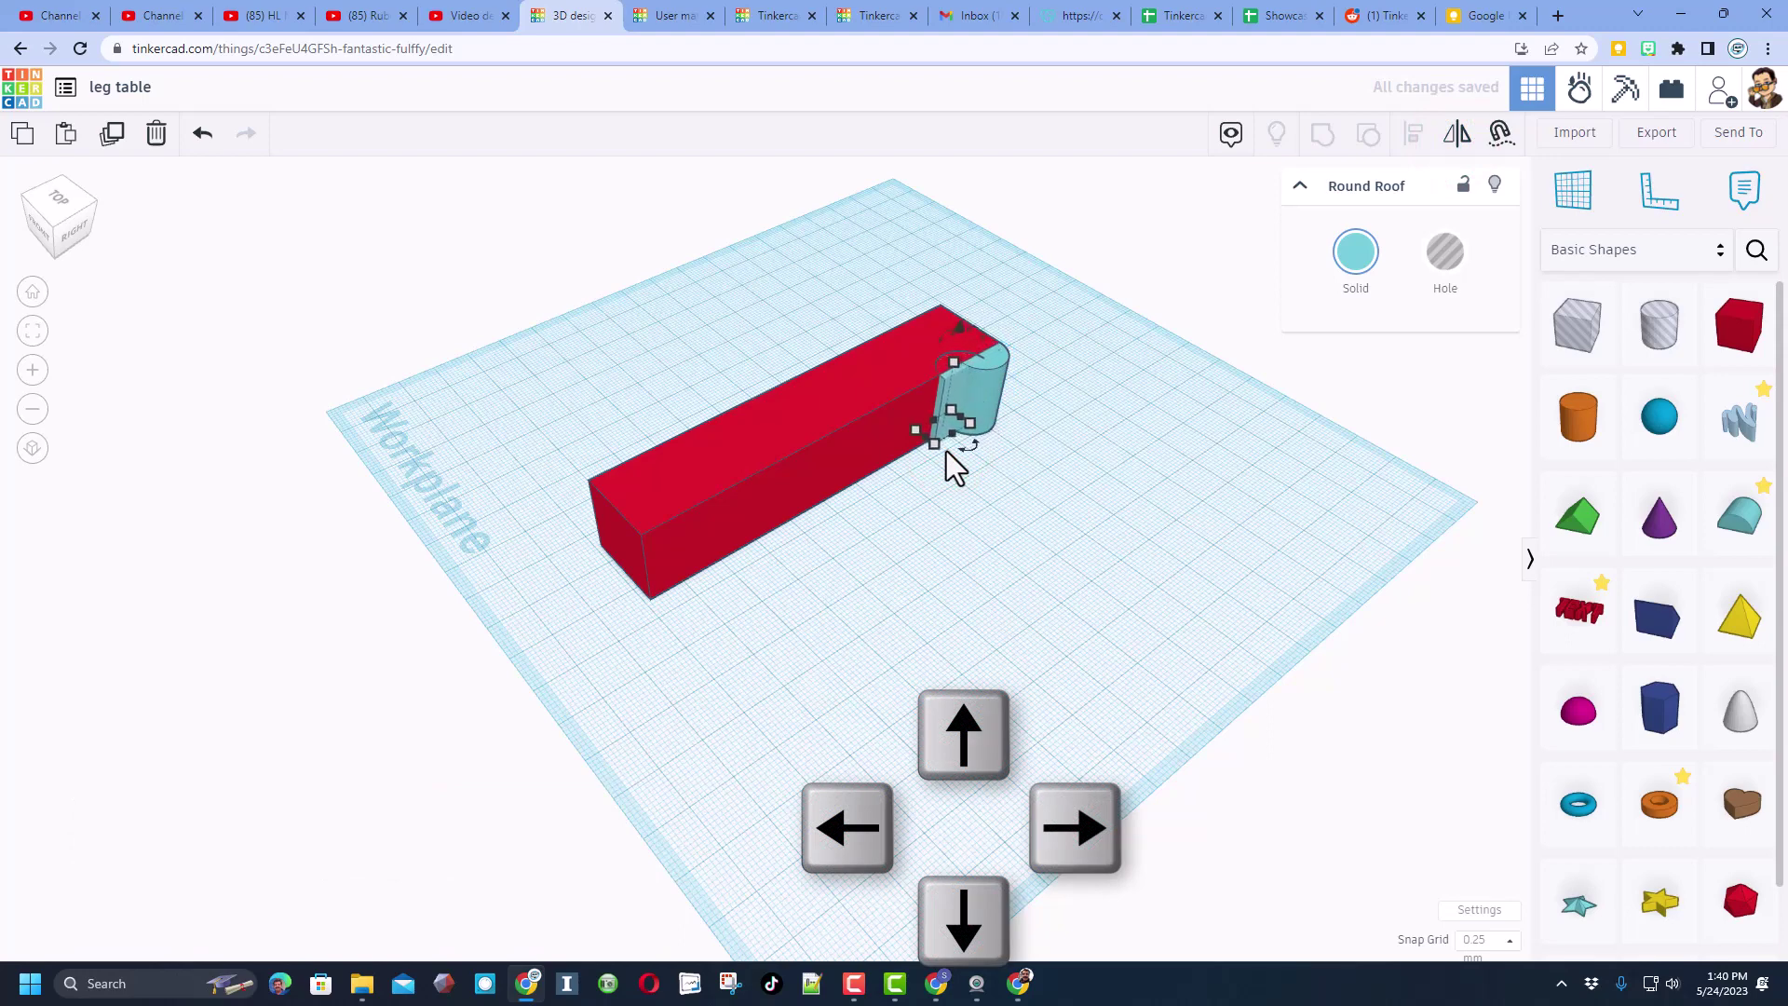
key("Left")
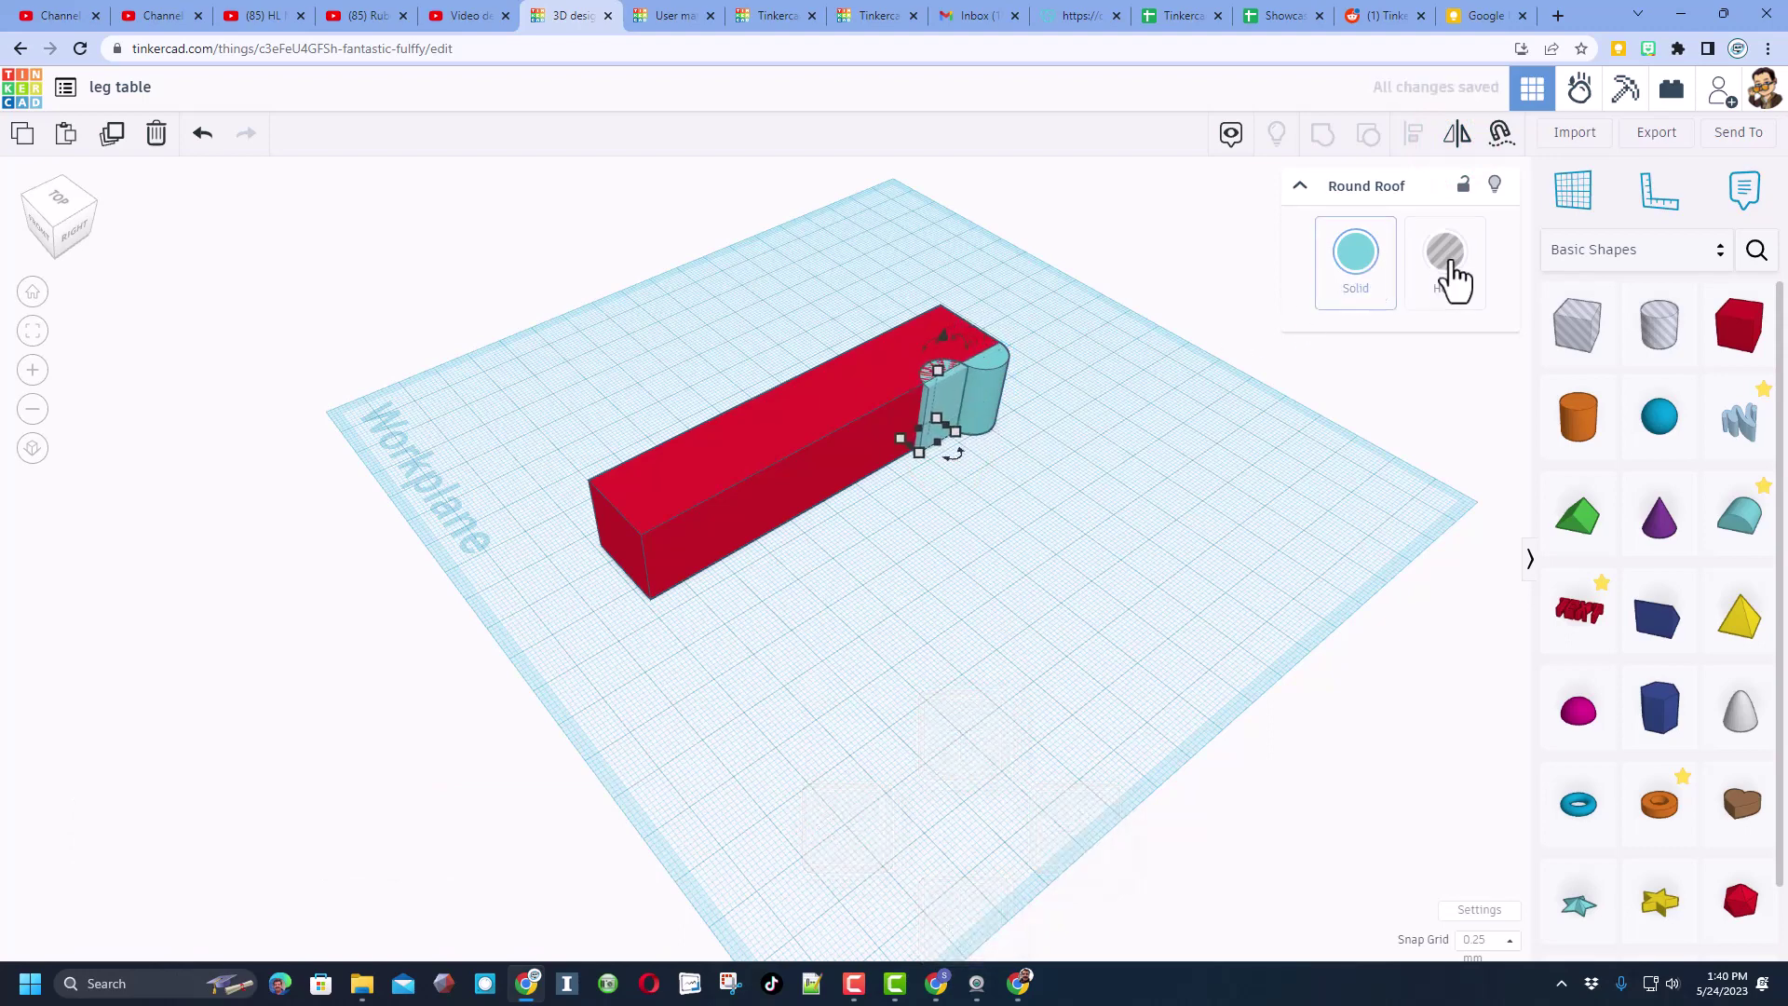
Step: Turn the mirrored round roof into a hole and narrow it to about 9.25 mm along the box
left_click(1446, 265)
right_click_drag(990, 390, 967, 479)
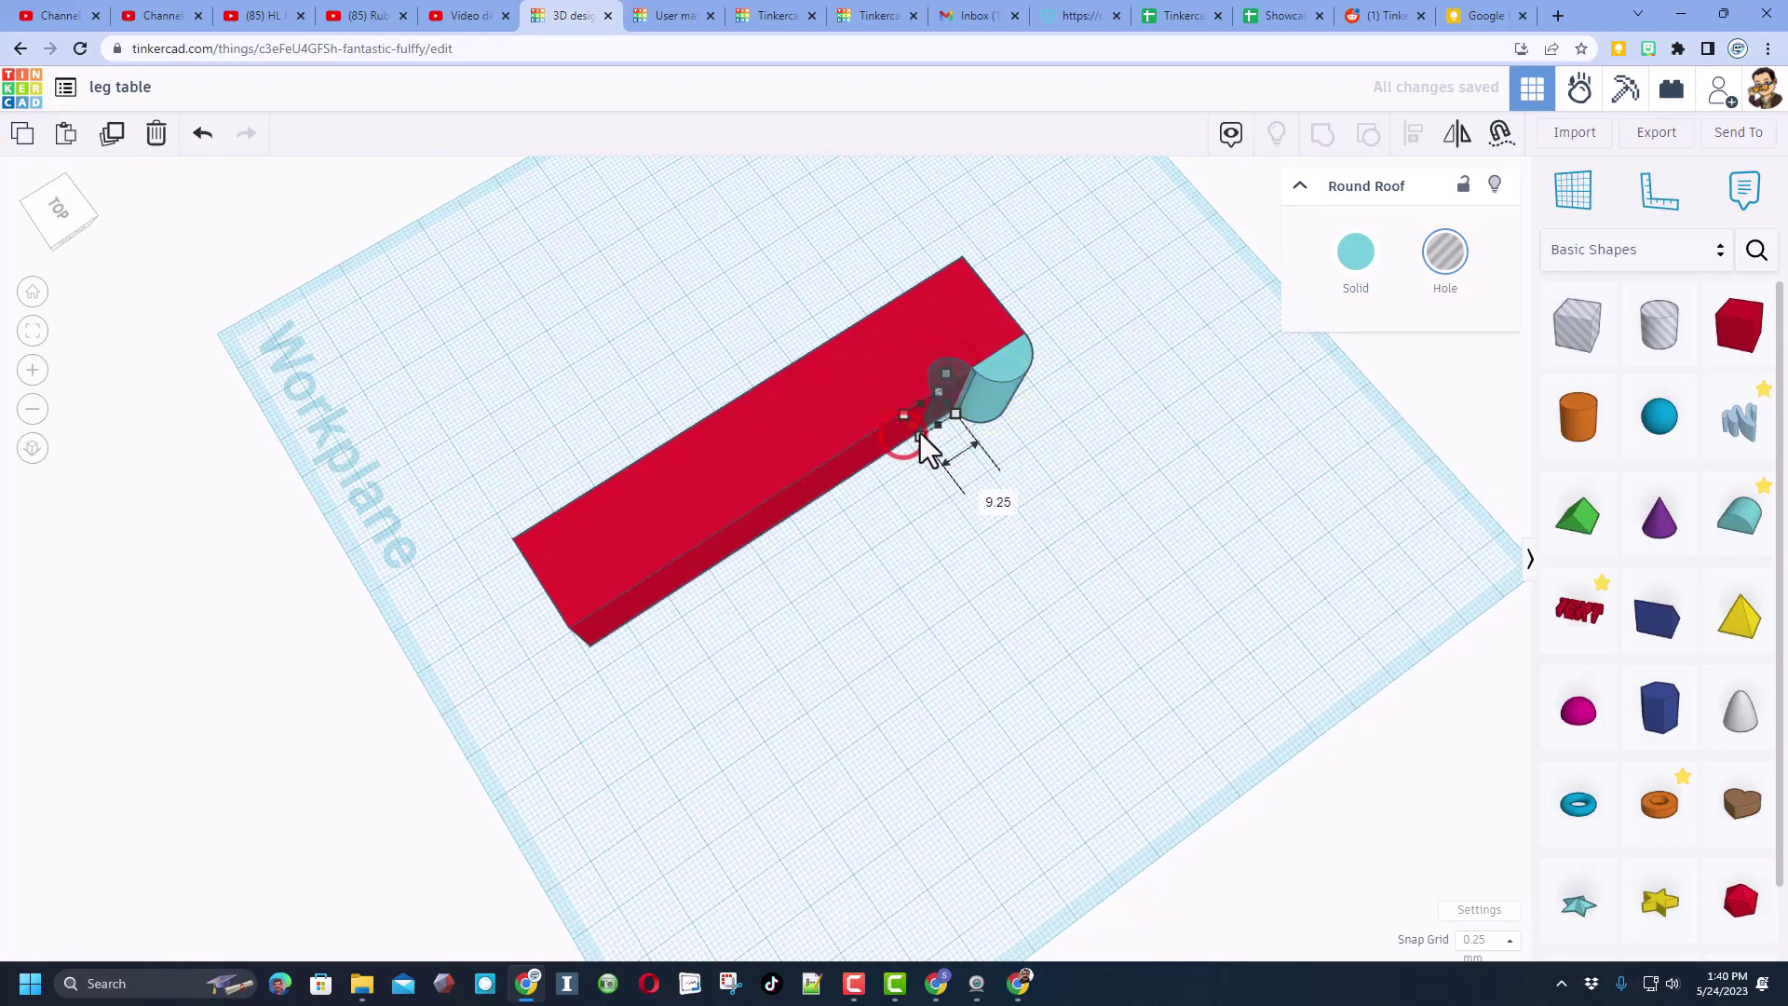
left_click(918, 489)
Step: Duplicate the solid round roof and nudge the copy along the box until it sits just past the hole
right_click_drag(1001, 522, 974, 438)
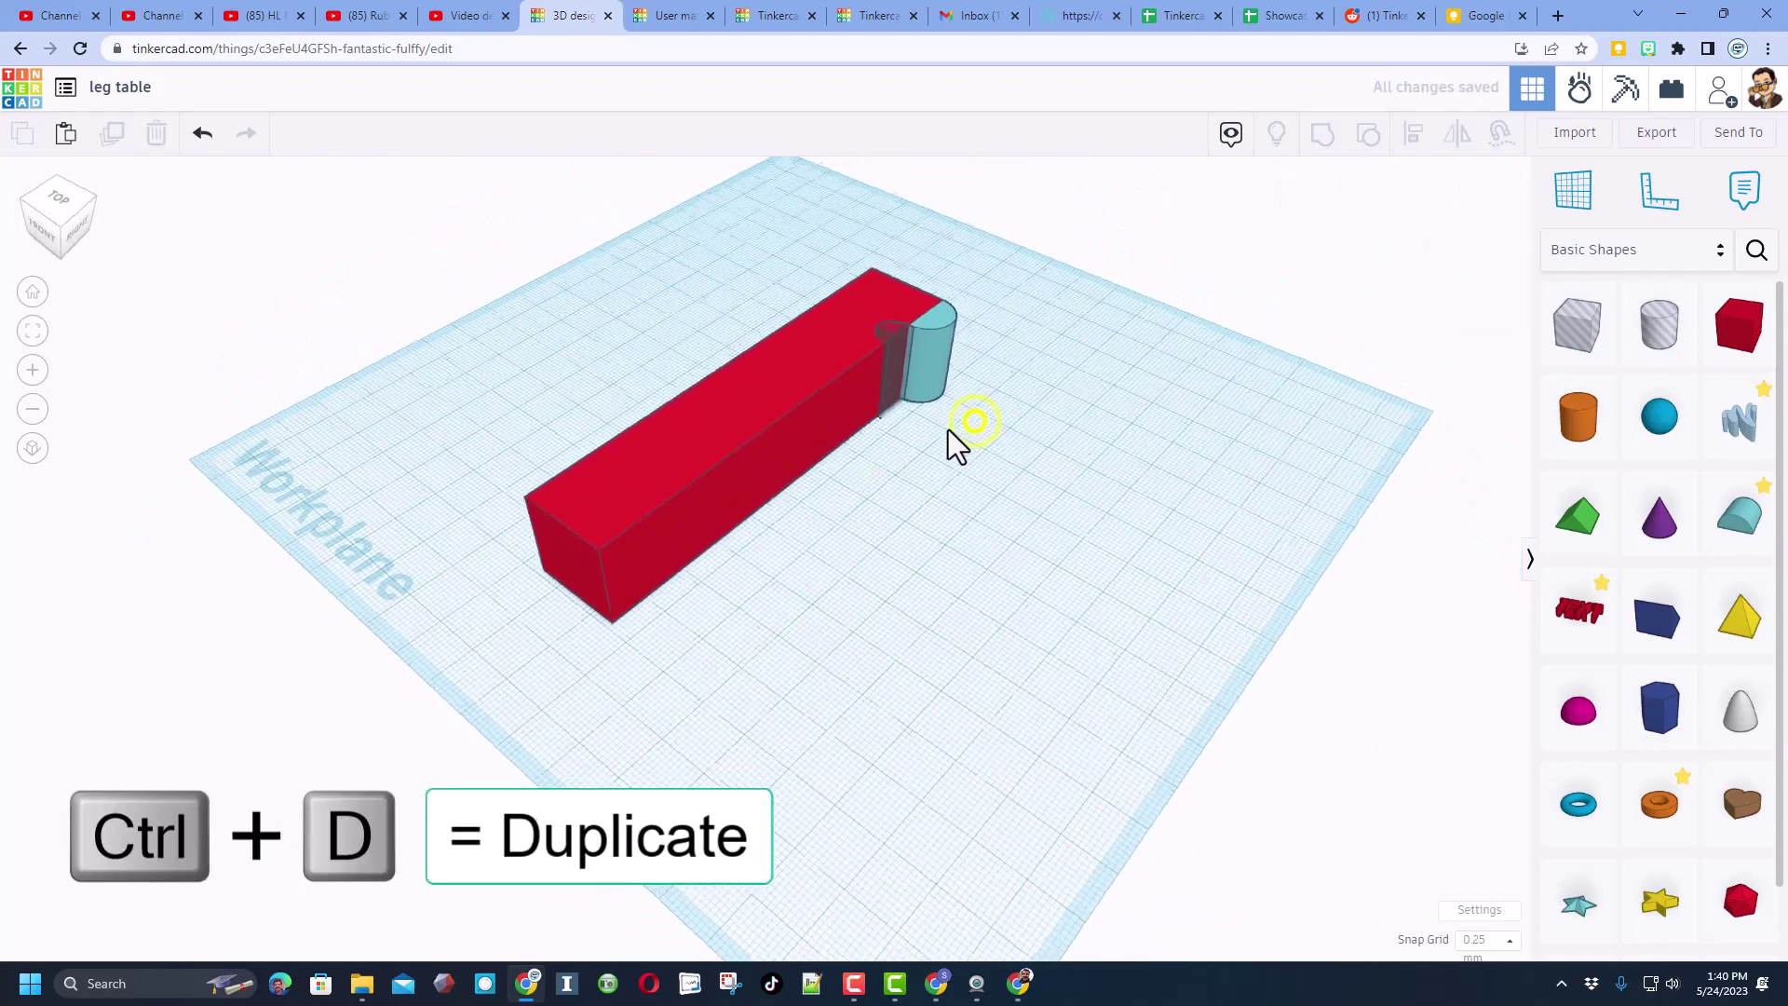
left_click(950, 371)
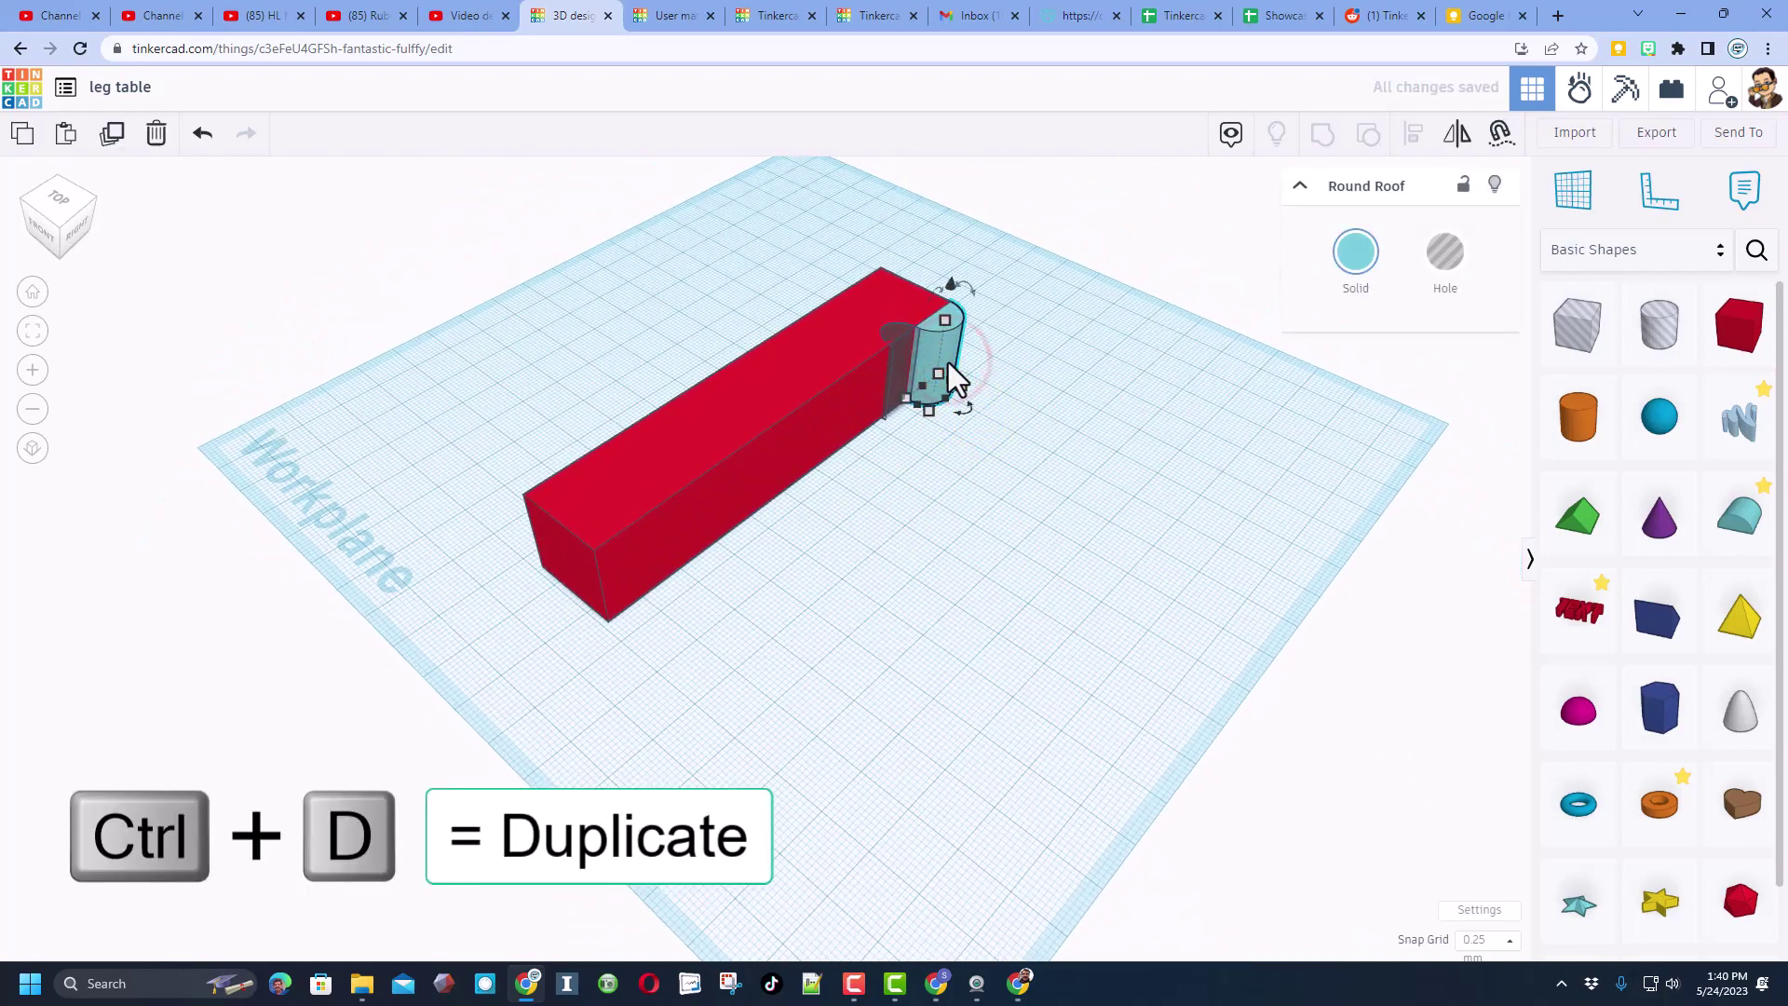
key("ctrl+d")
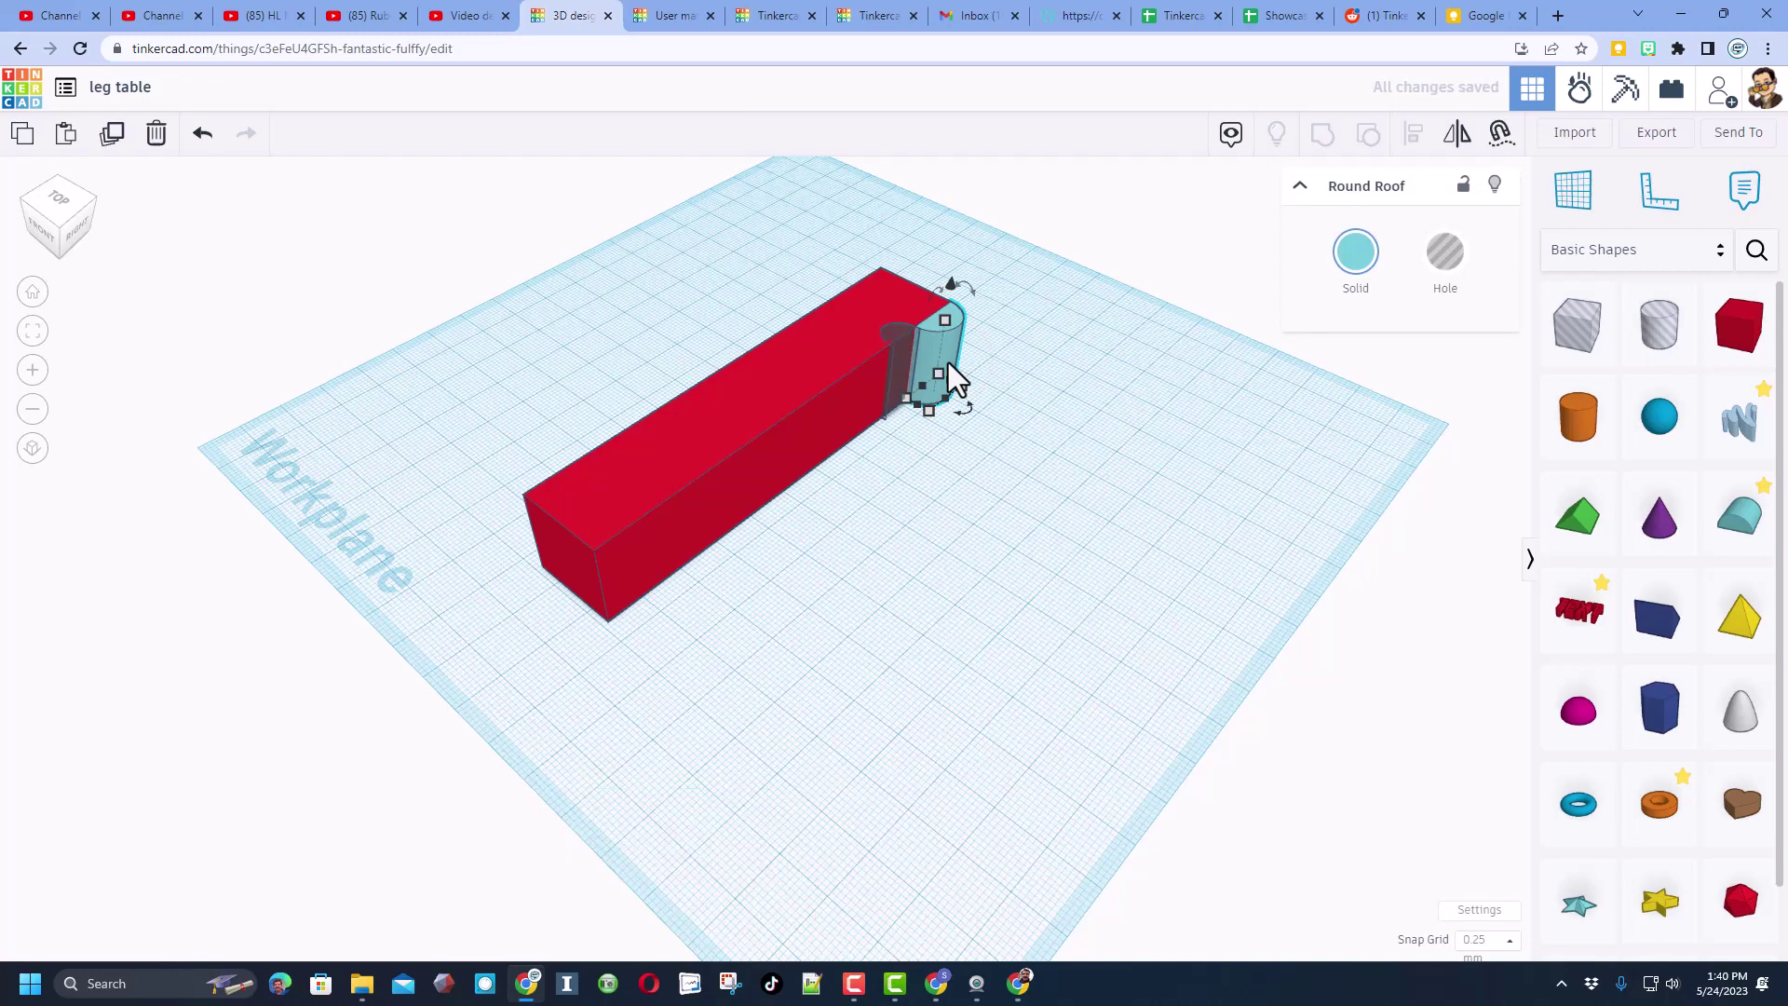
key("Down")
key("Down")
key("Down")
key("Down")
key("Down")
key("Down")
key("Down")
key("Down")
key("Down")
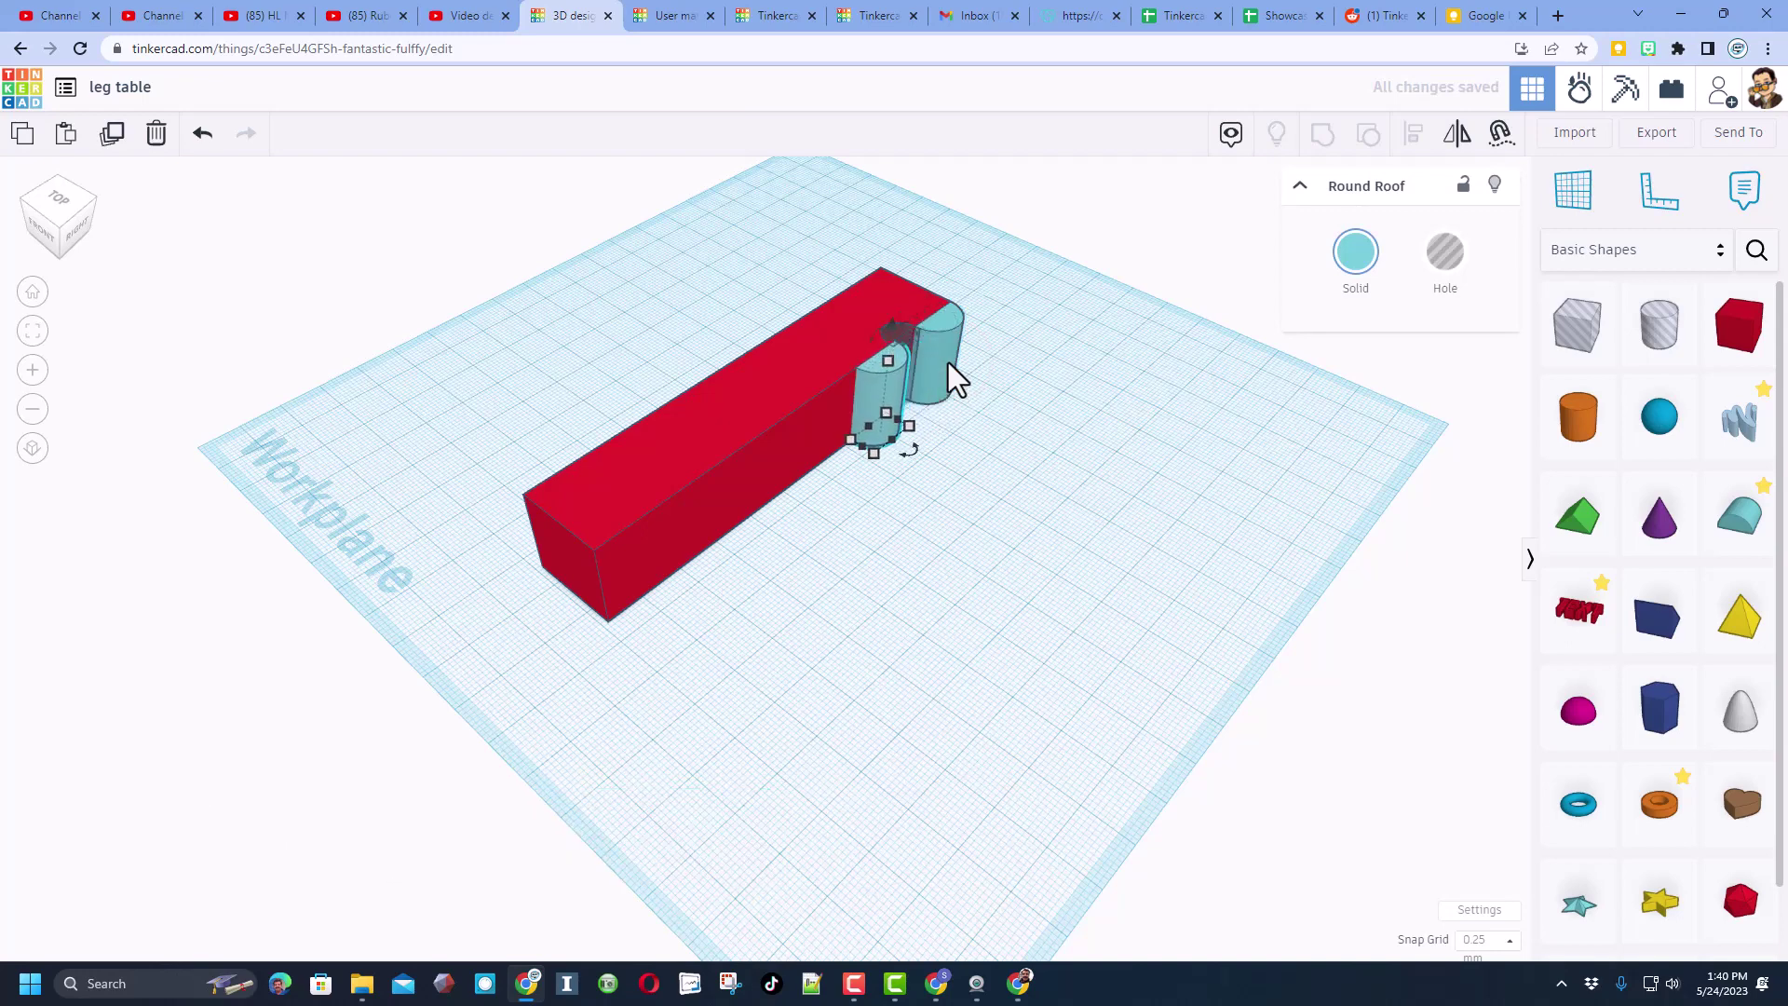
scroll(947, 378, "up", 5)
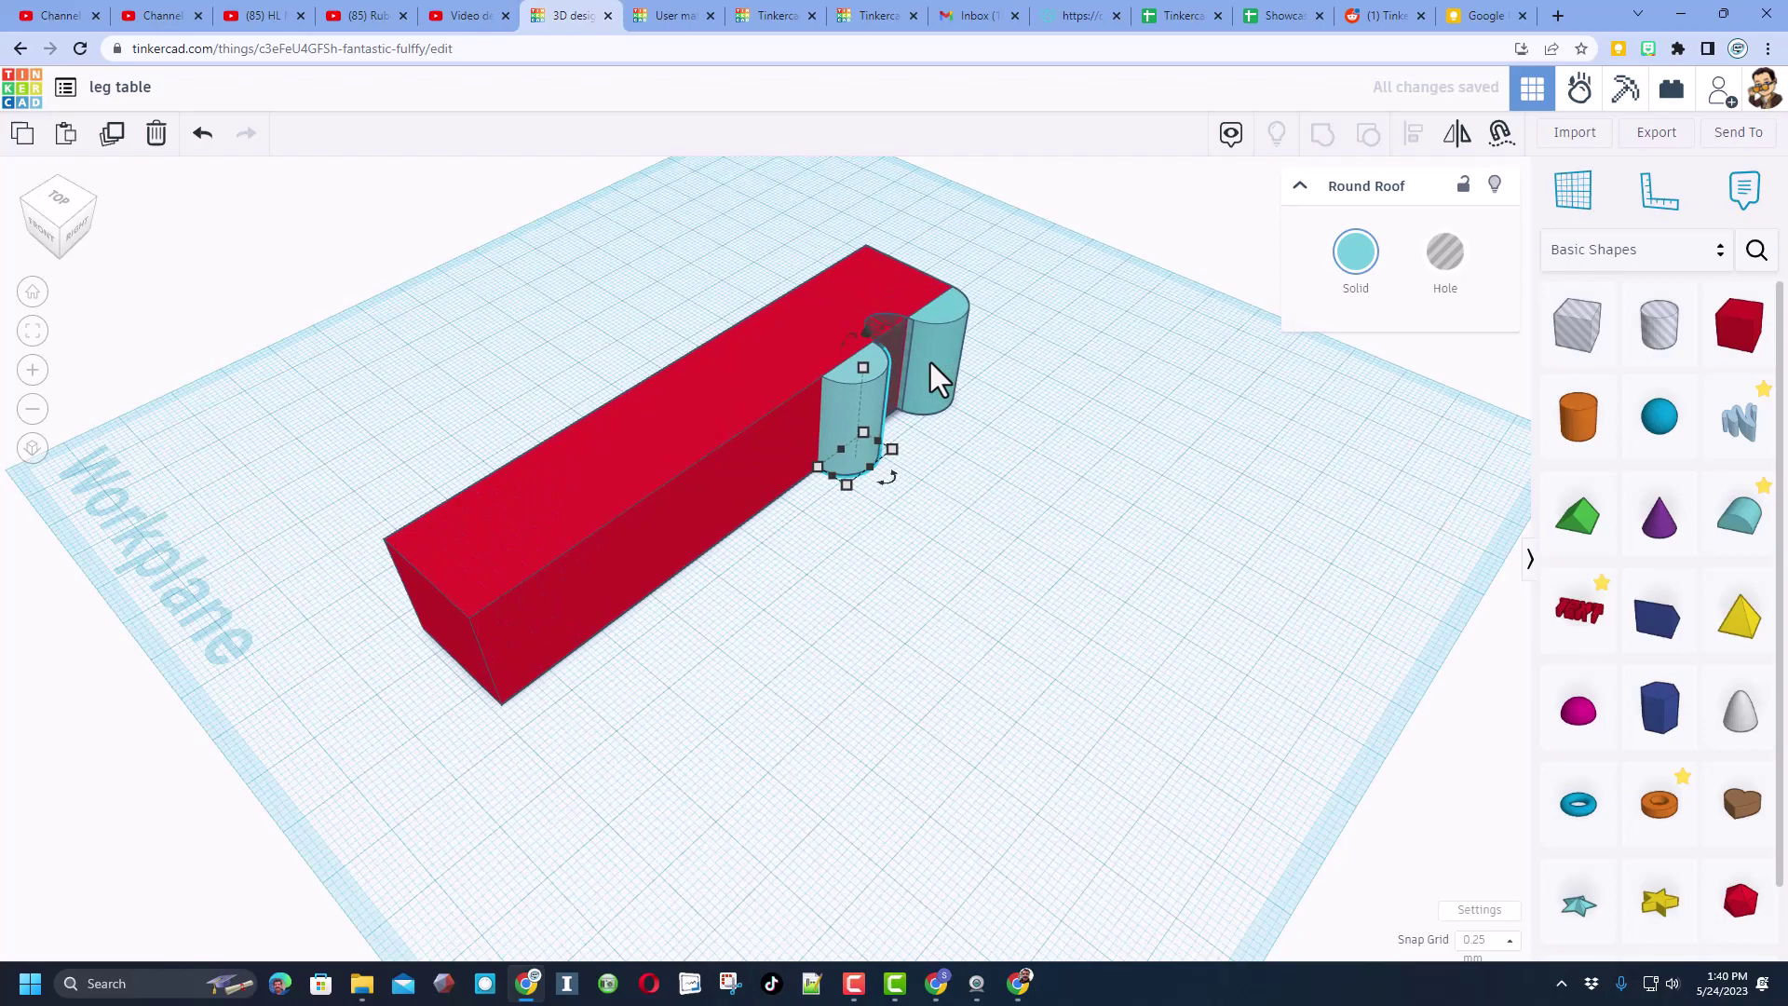
right_click_drag(1038, 506, 926, 723)
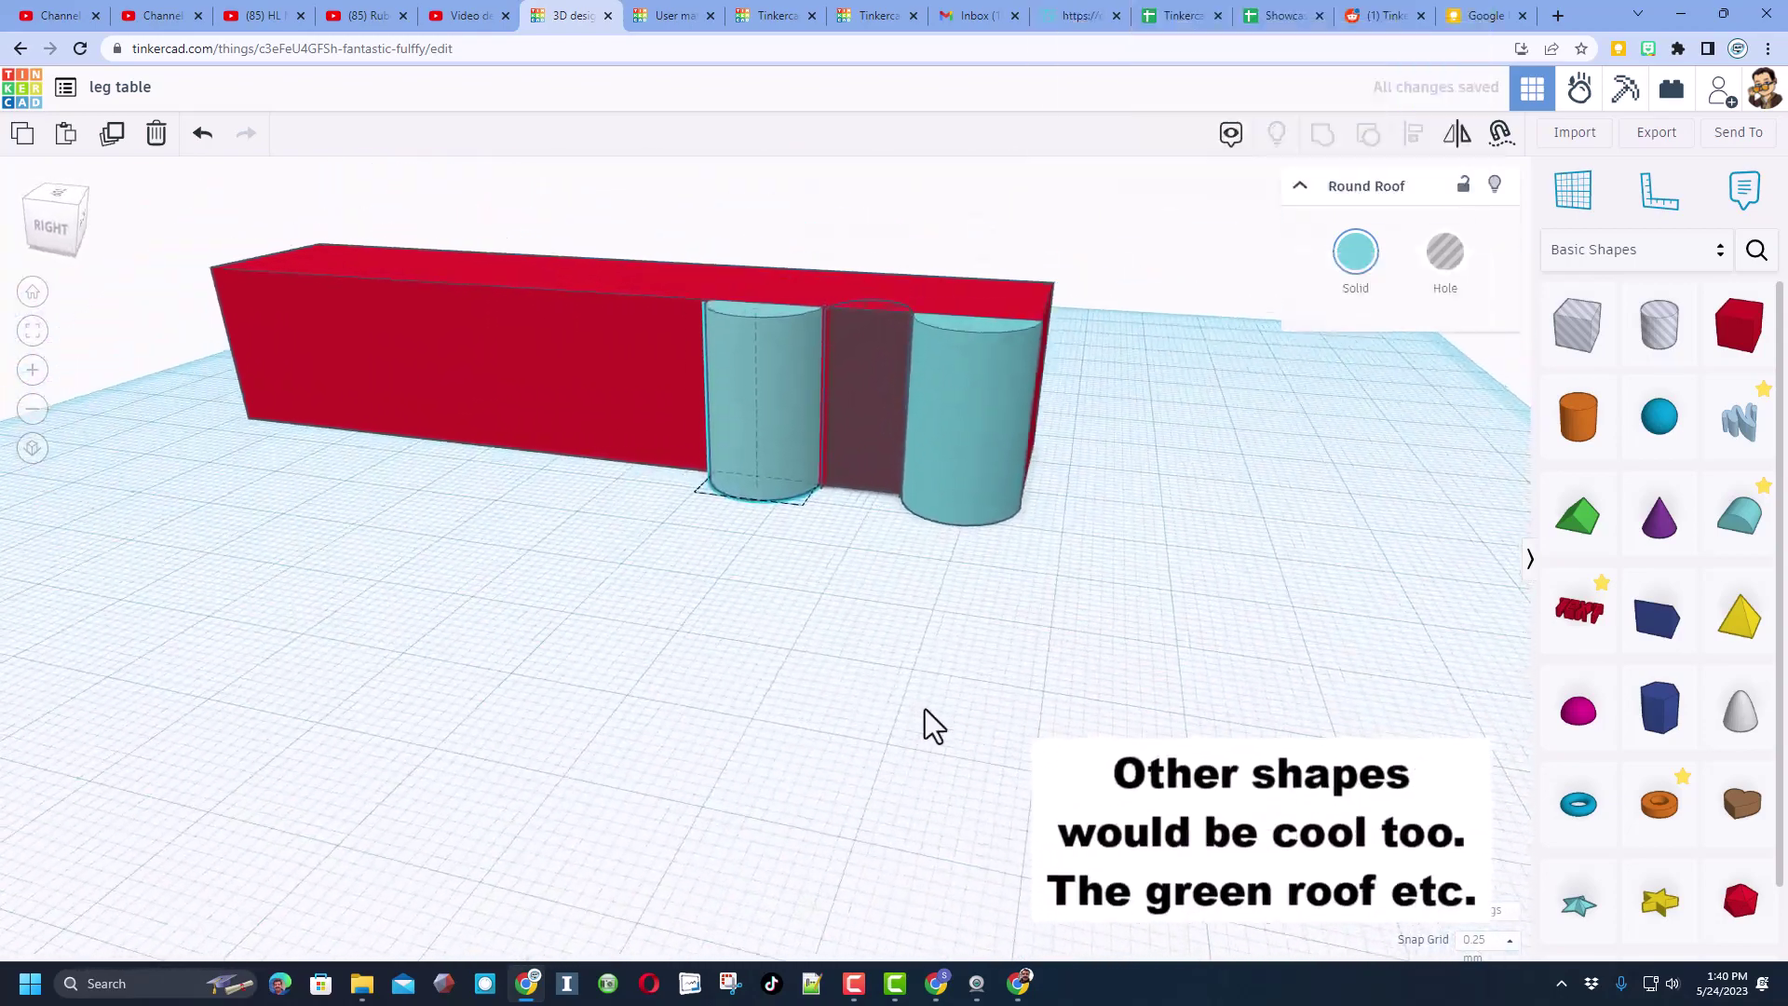
key("Up")
key("Up")
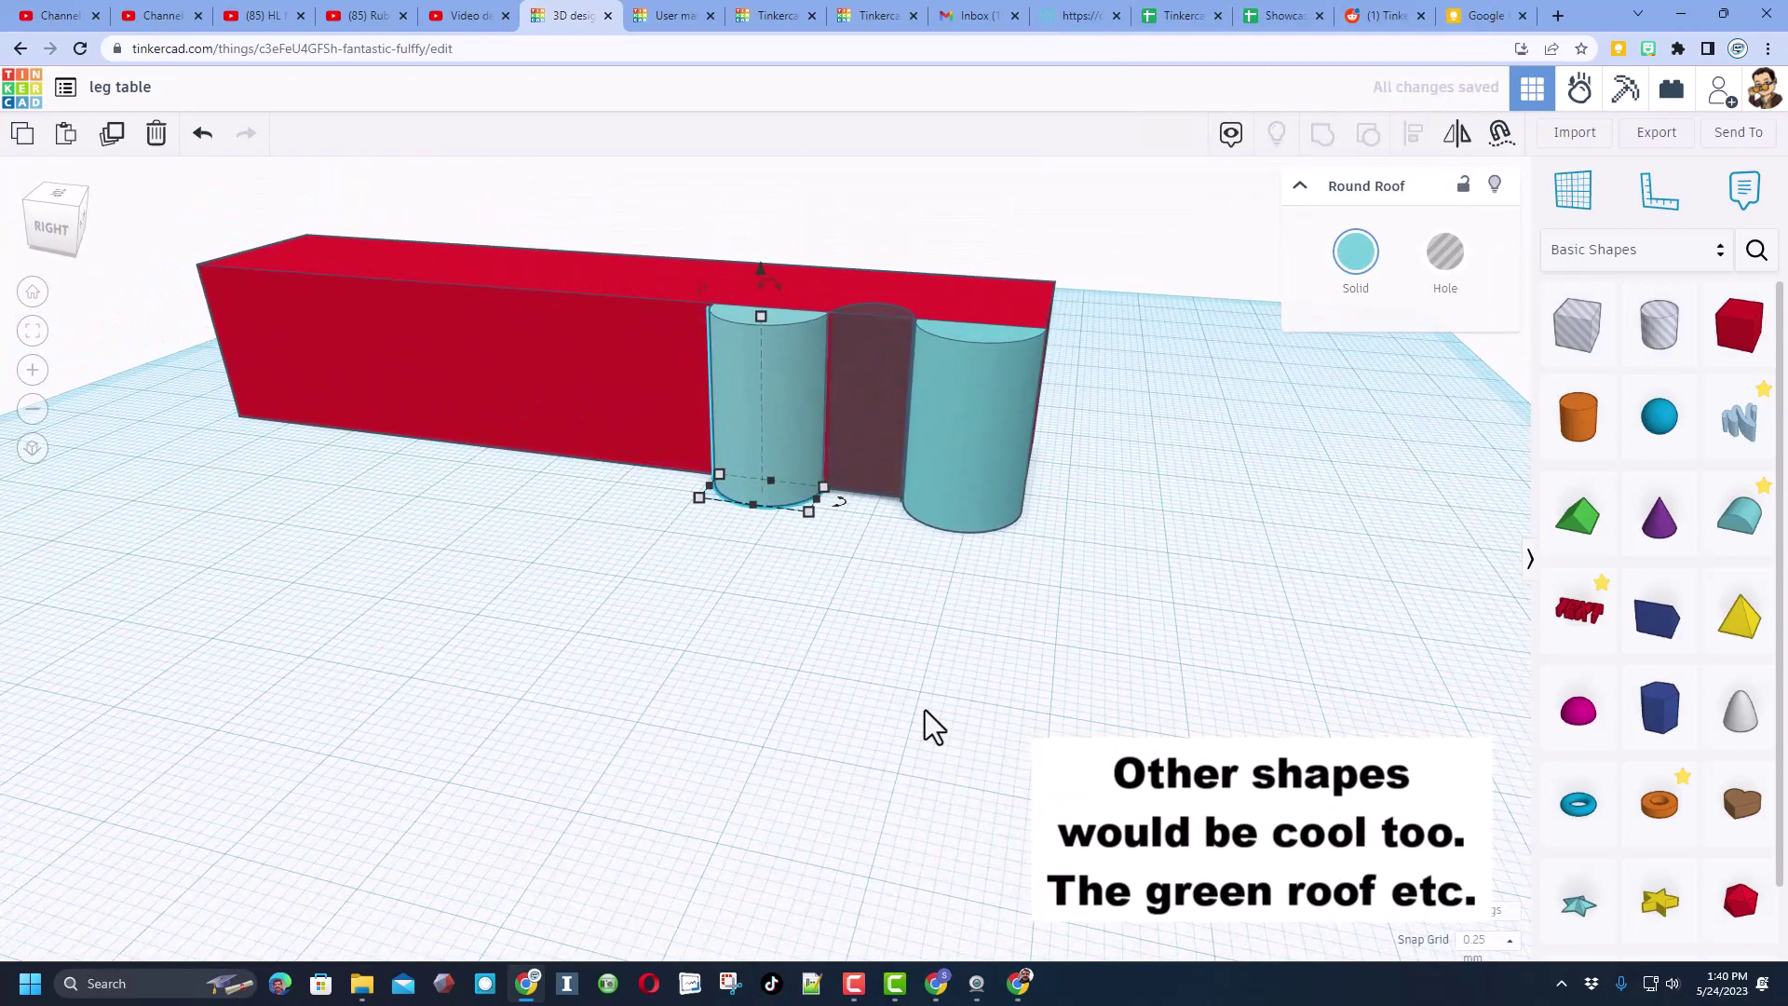
Step: Scale the copied round roof down to a slim rib beside the hole and match its height to the original's 20 mm
right_click_drag(347, 607, 510, 687)
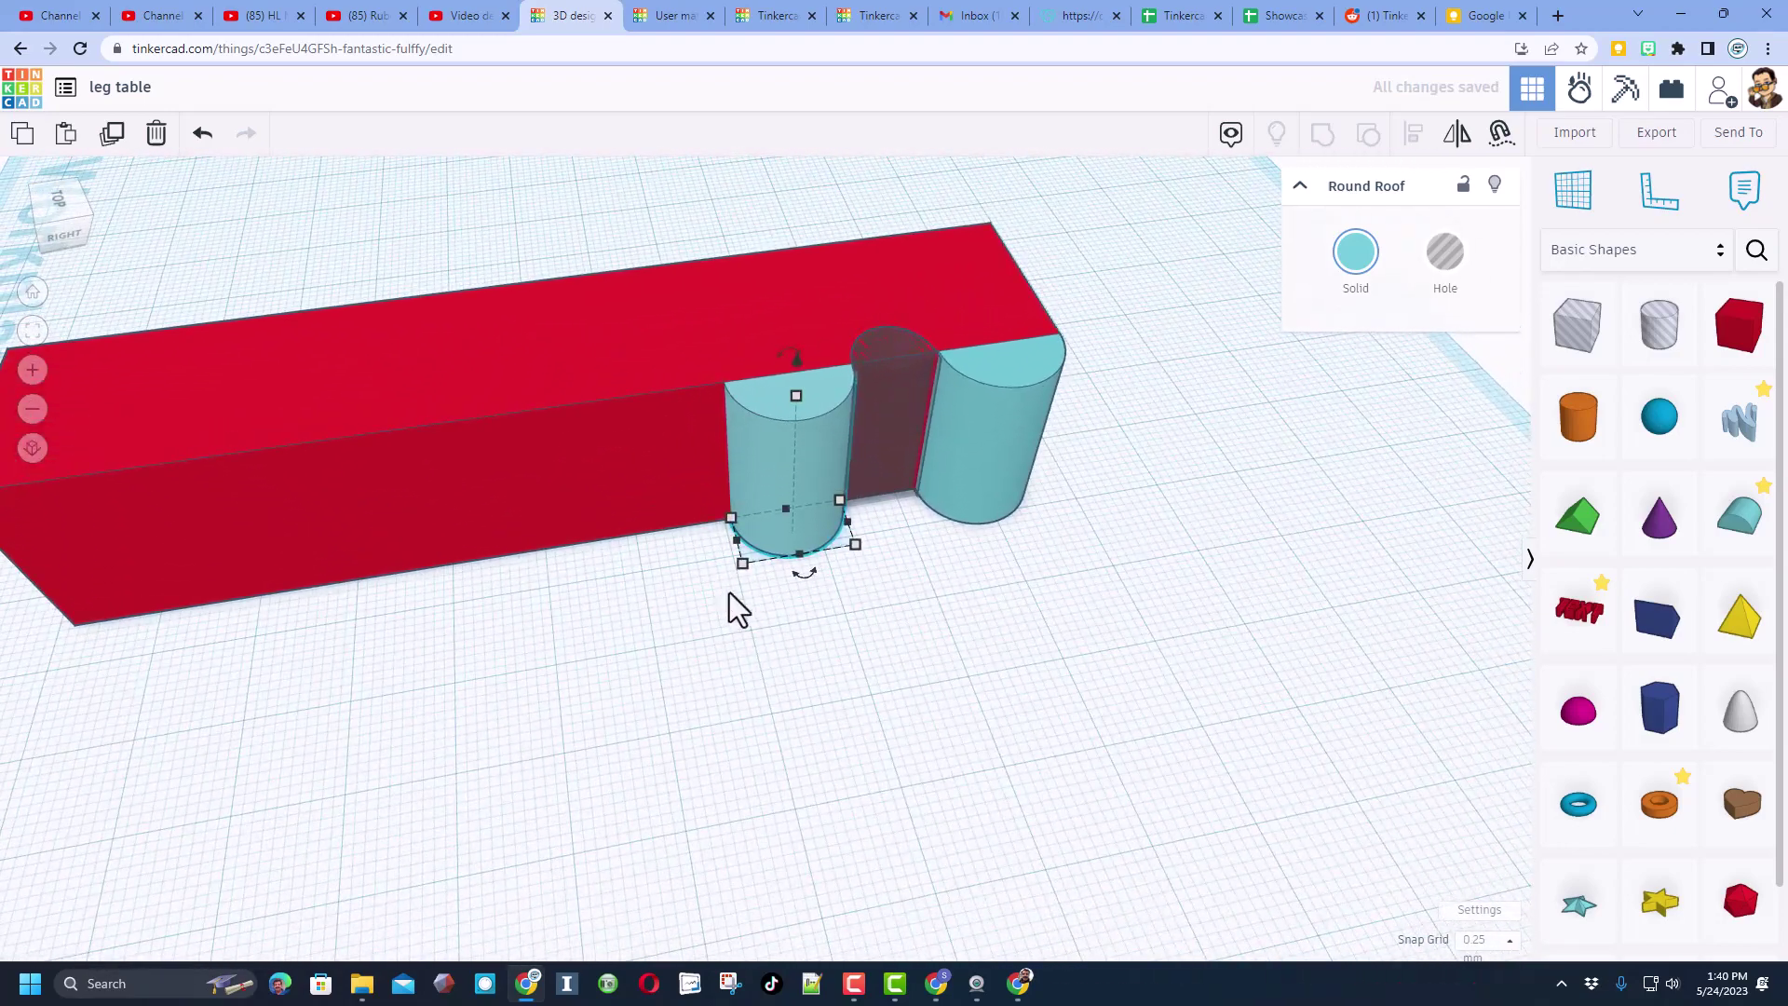
left_click_drag(745, 566, 821, 529, "shift")
left_click_drag(828, 461, 819, 378)
left_click(969, 372)
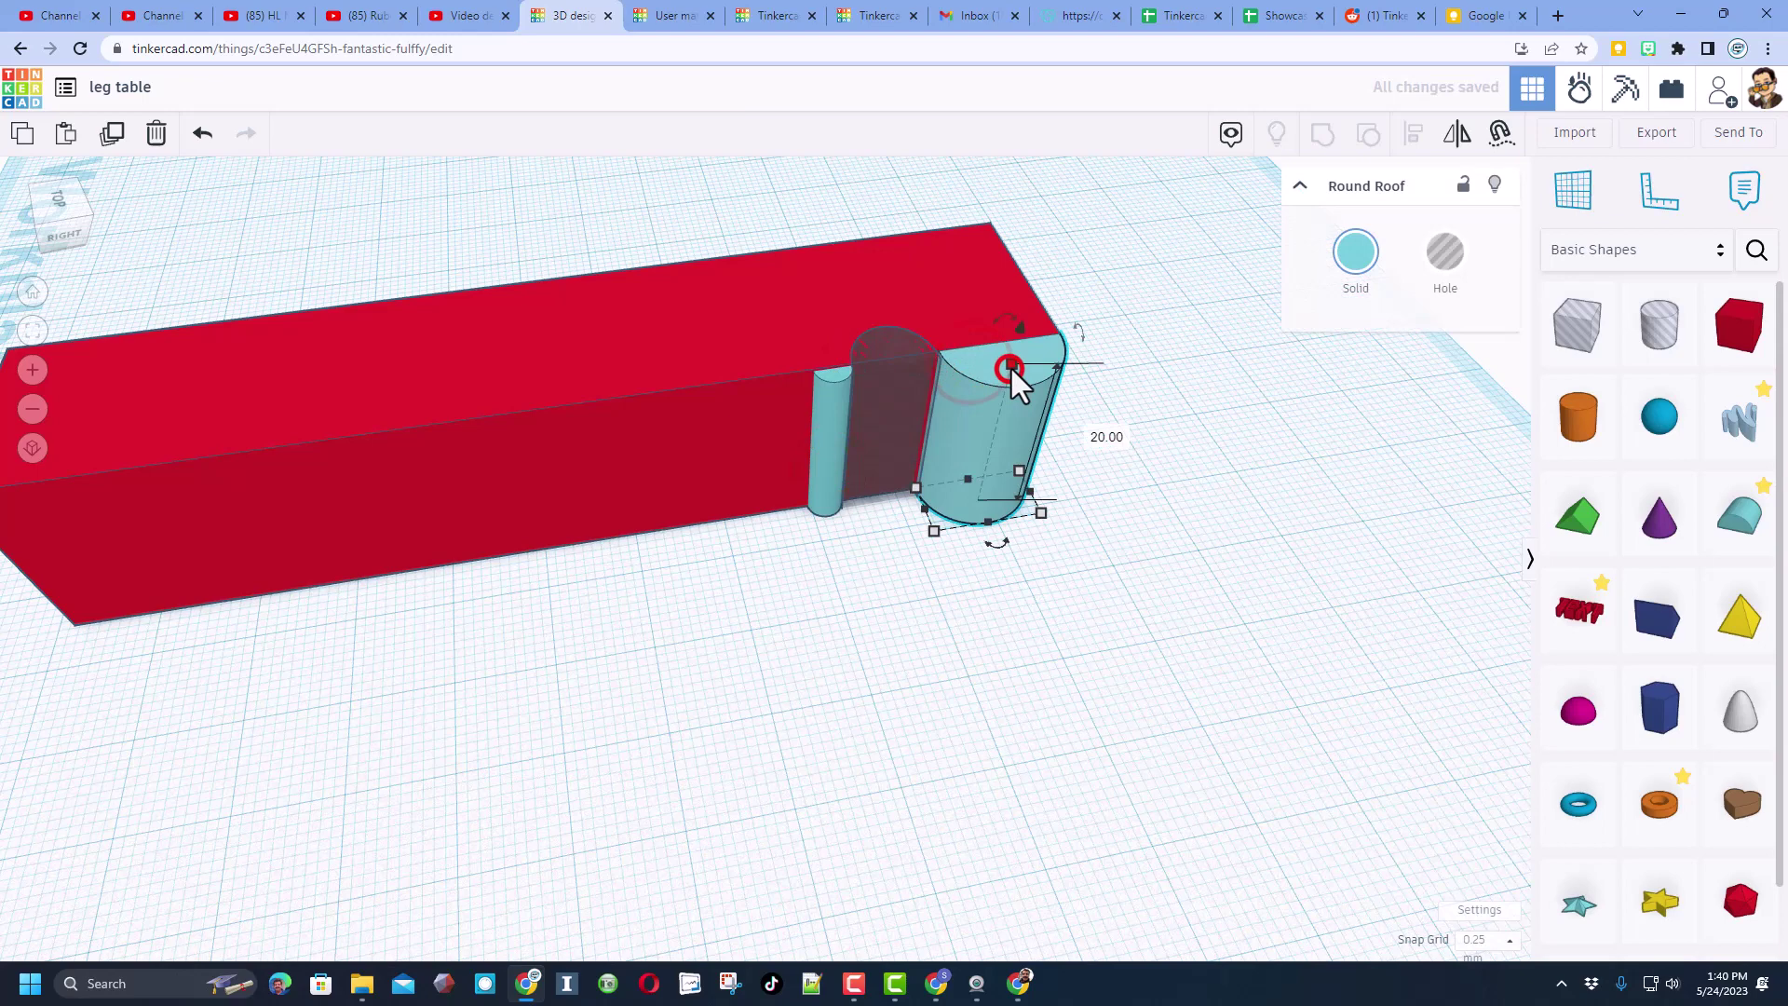
left_click(831, 386)
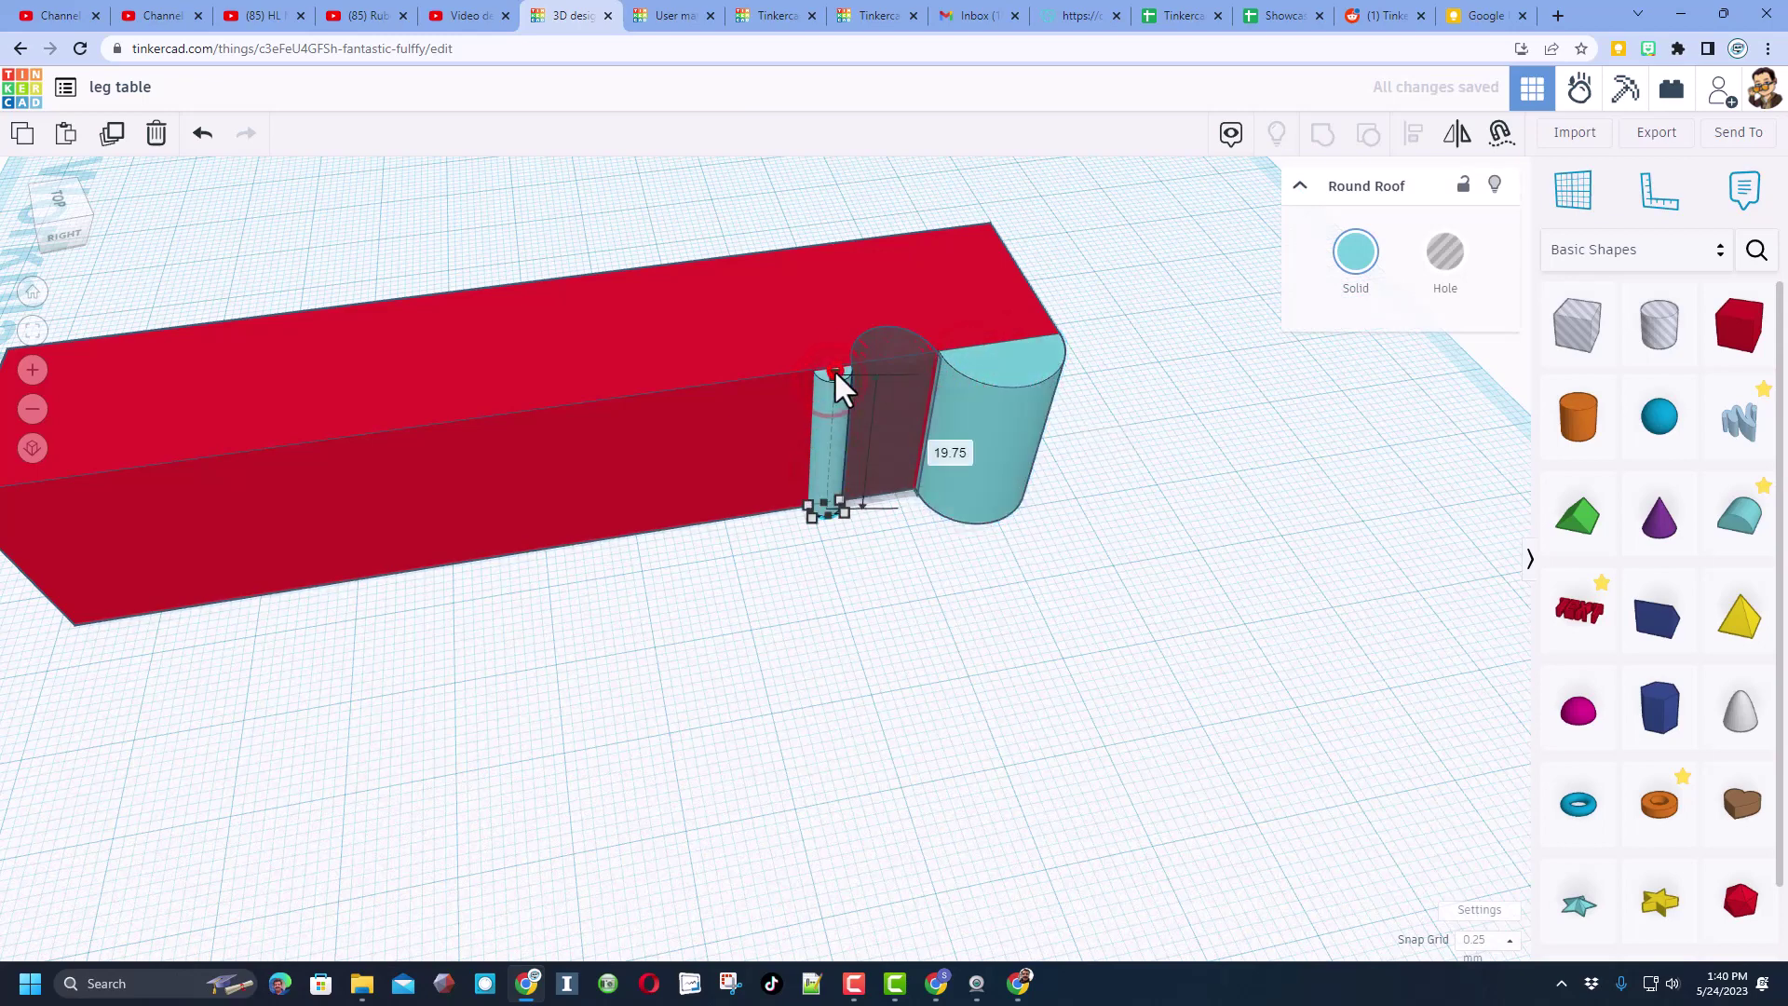
Step: Duplicate the slim round roof and nudge the copy along the box until it sits next to the first rib
key("ctrl+d")
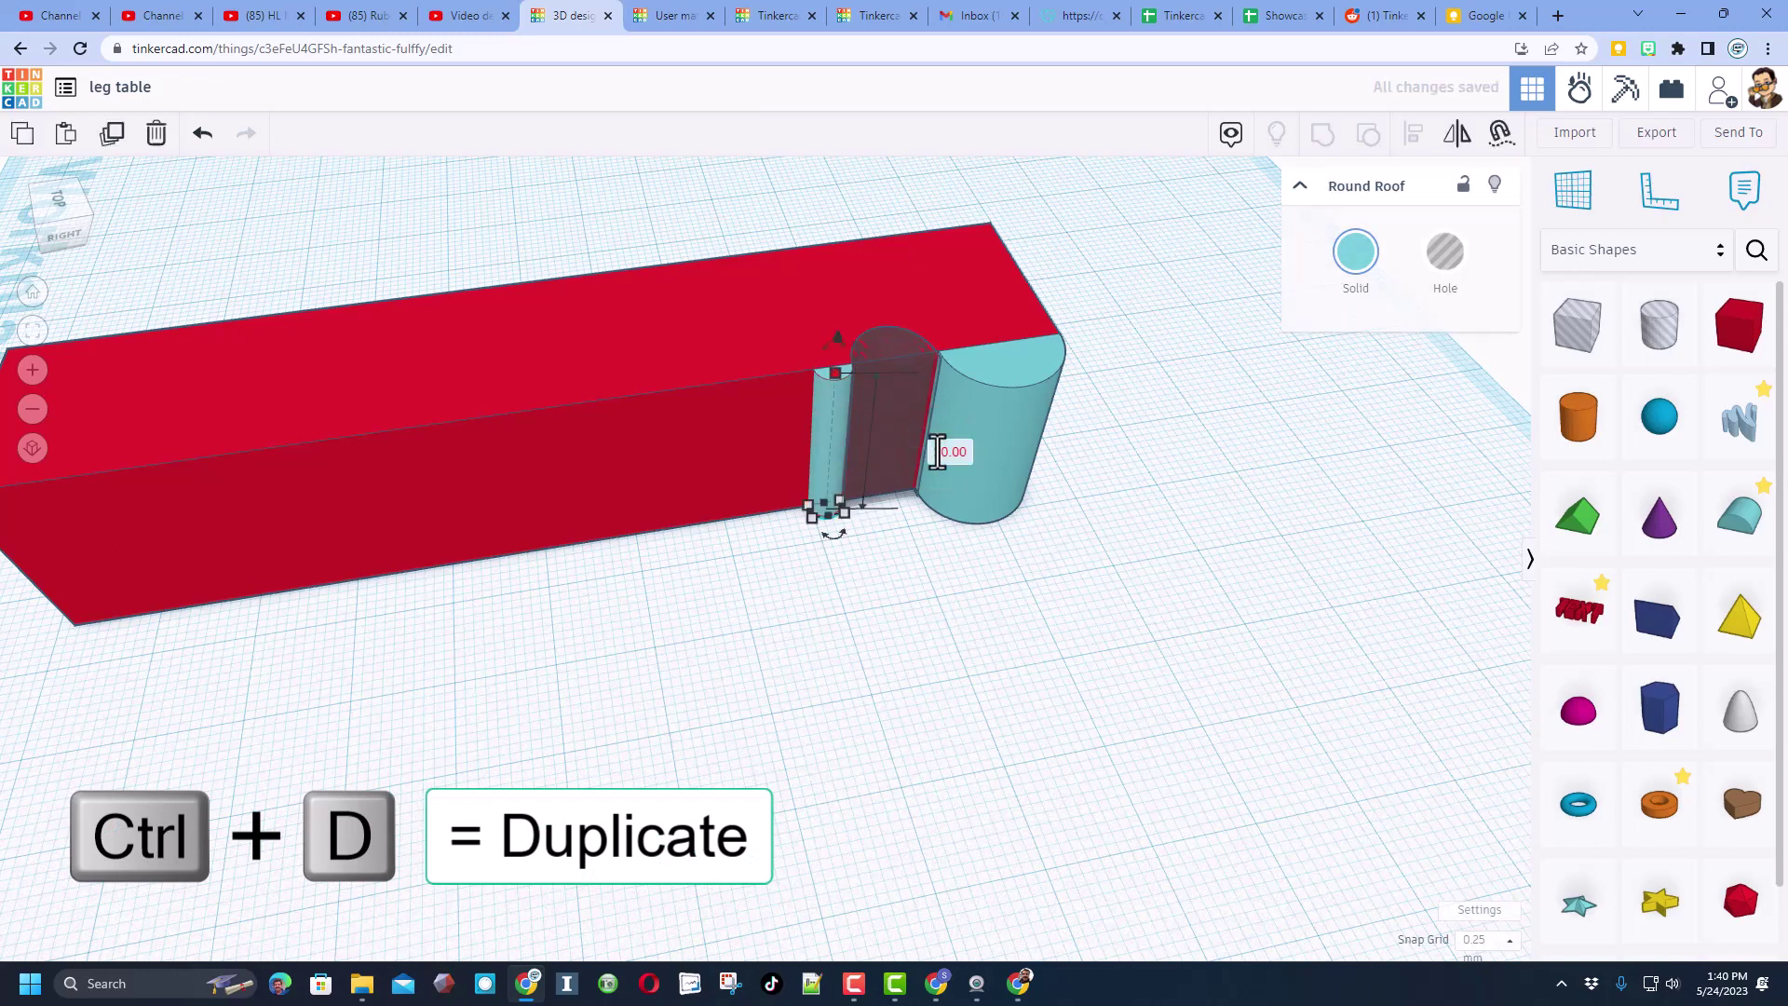
key("Left")
key("Left")
key("Left")
key("Left")
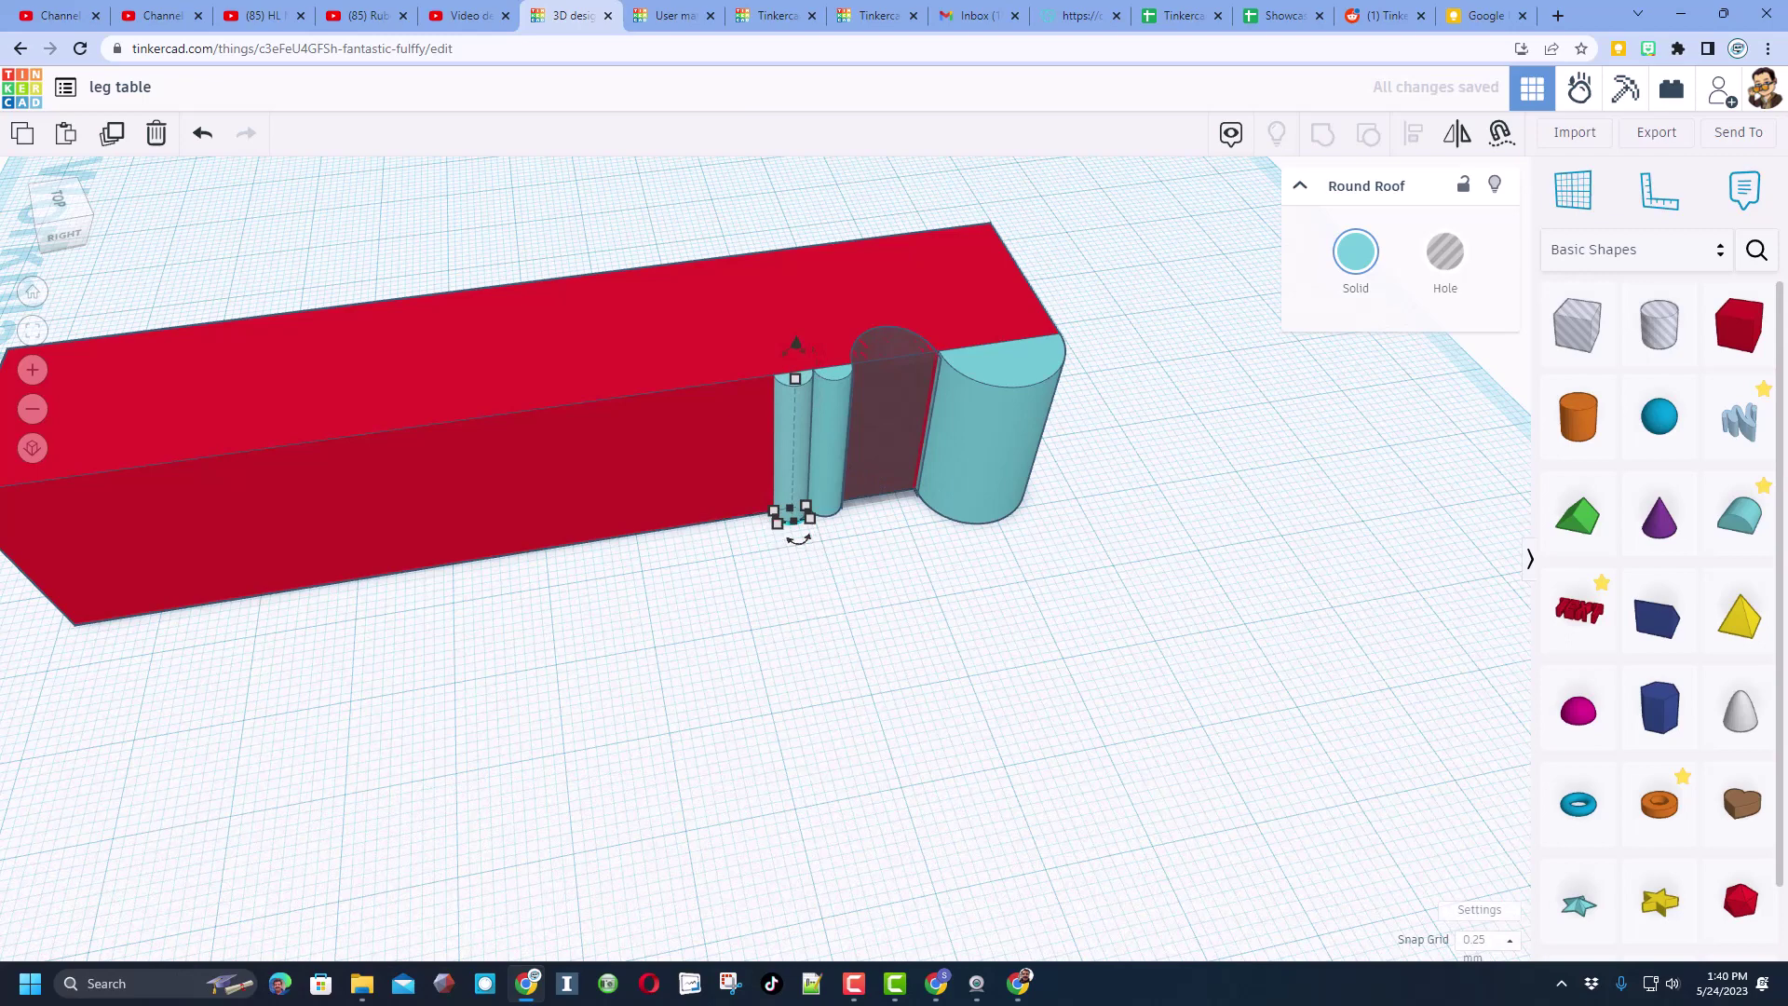
Step: Using a 0.1 mm snap grid, shrink the newest rib proportionally to about 3.57 by 1.90 mm and duplicate it with the same offset and scaling
left_click(1469, 946)
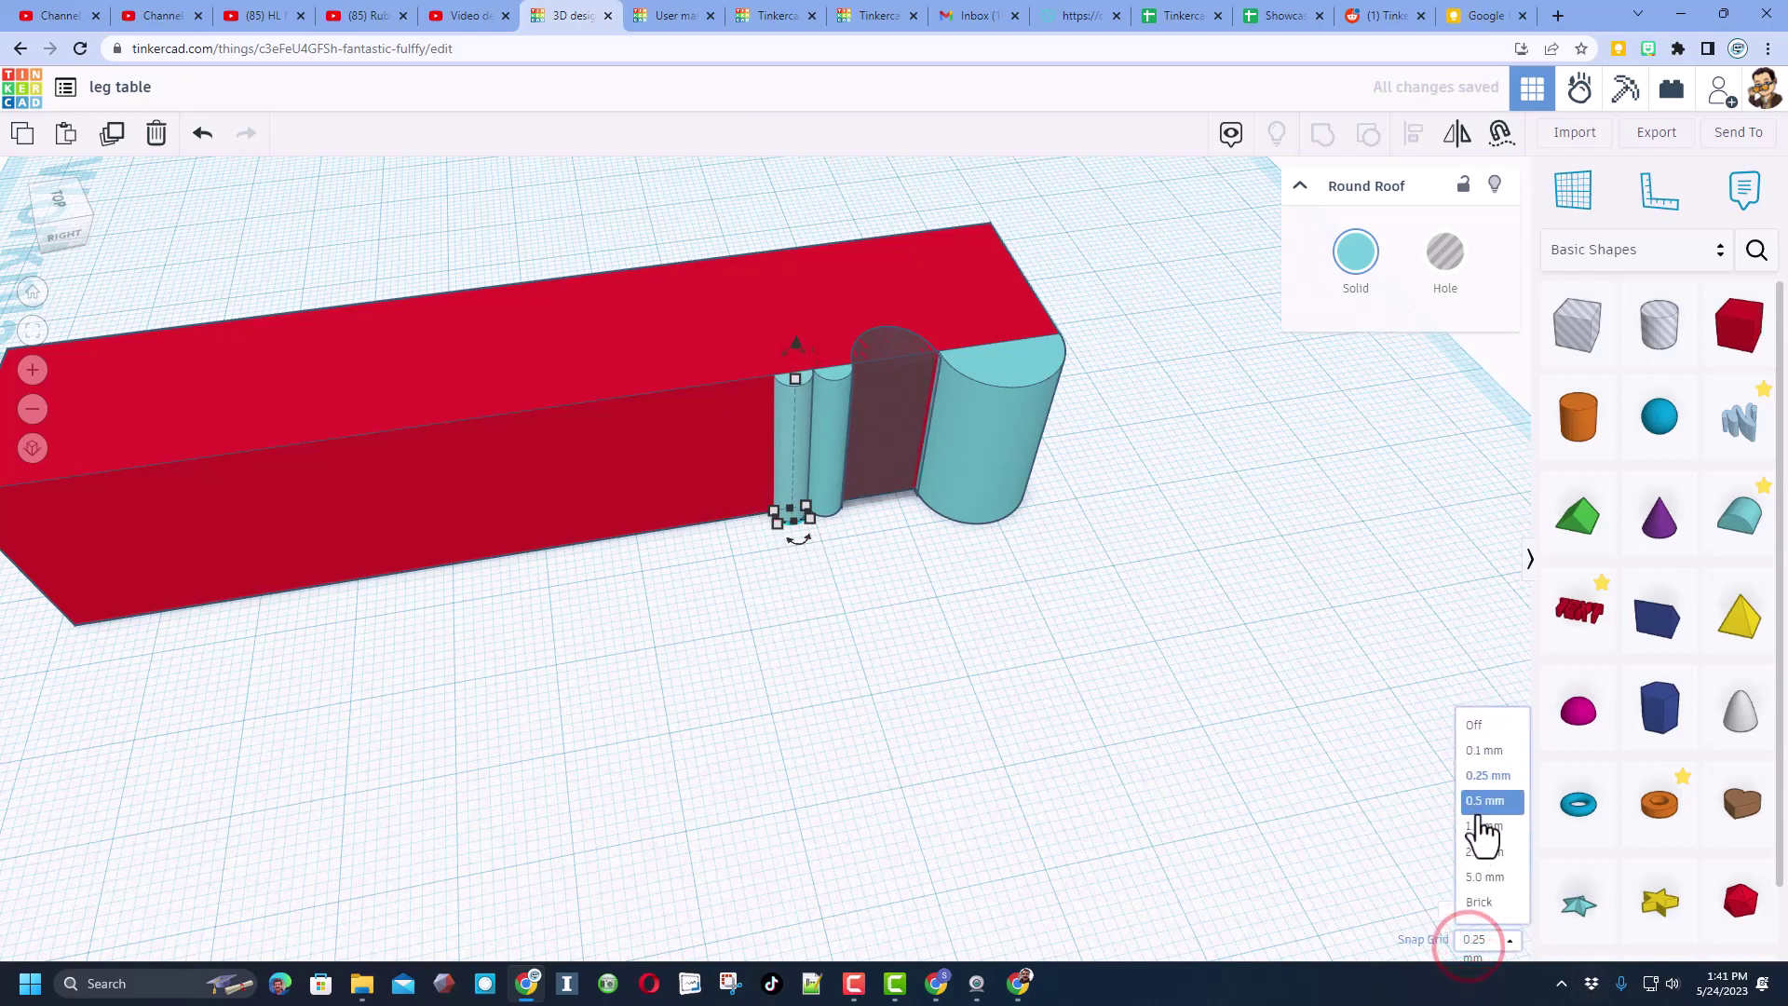
left_click(1484, 750)
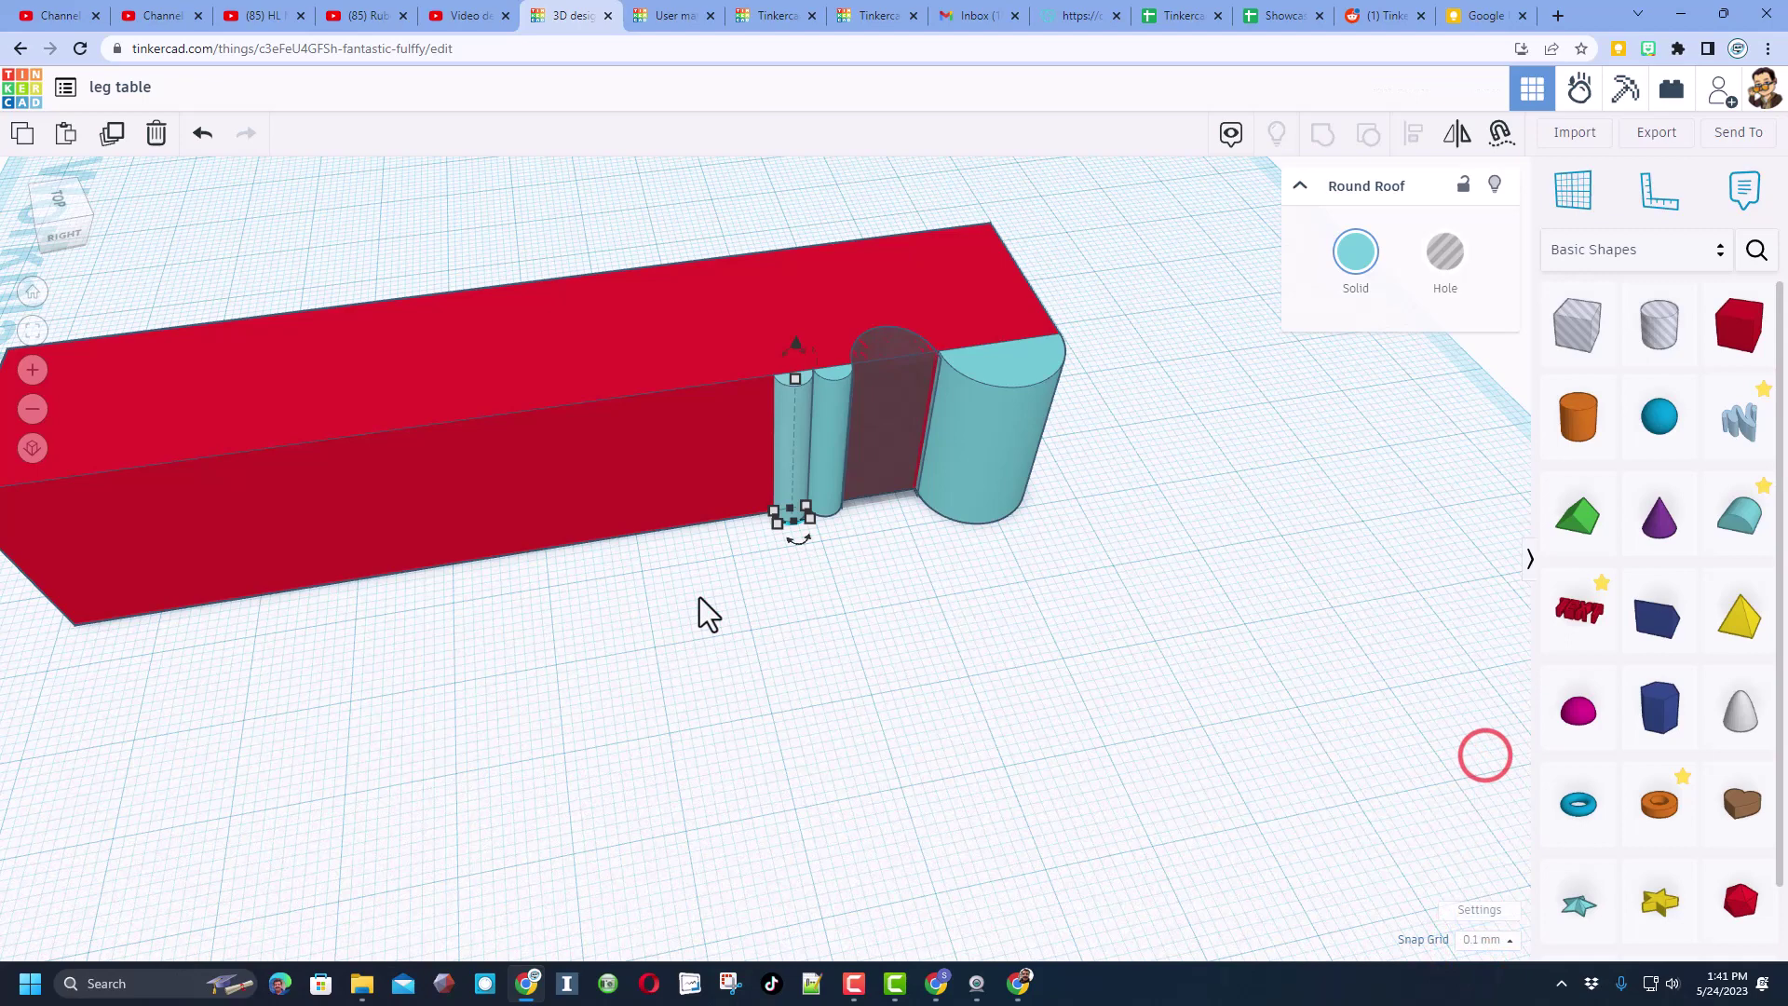
left_click_drag(781, 526, 789, 533)
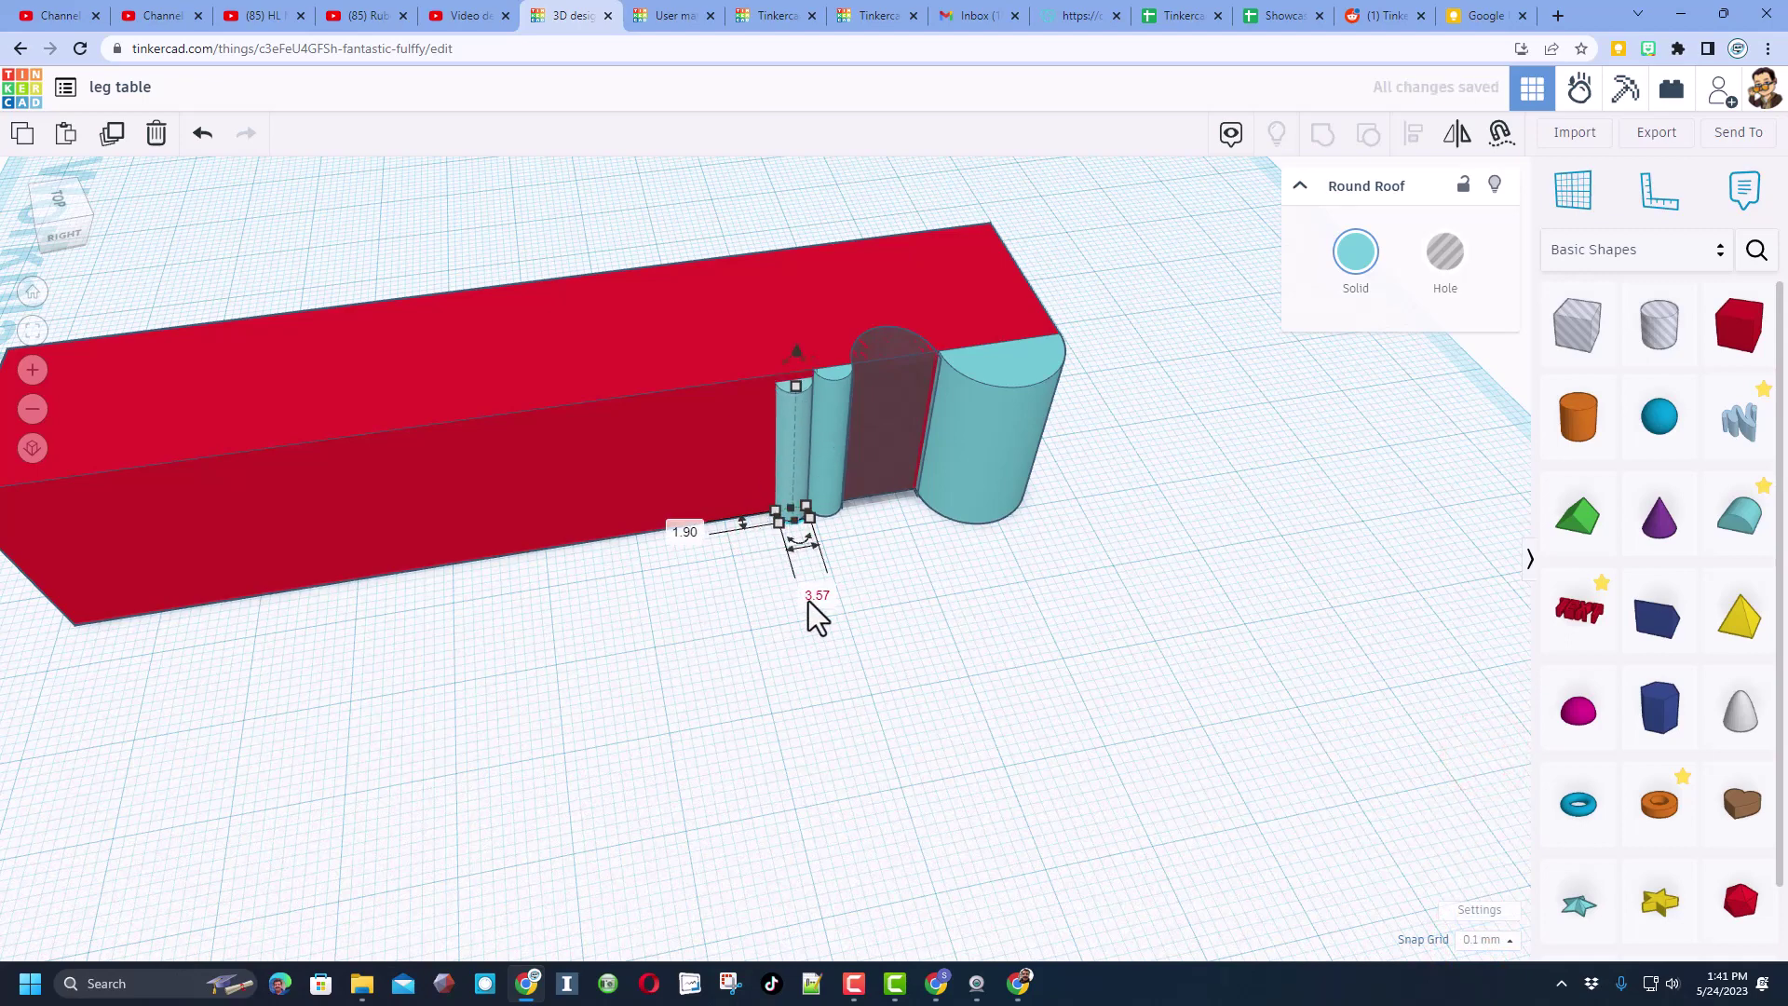
key("ctrl+d")
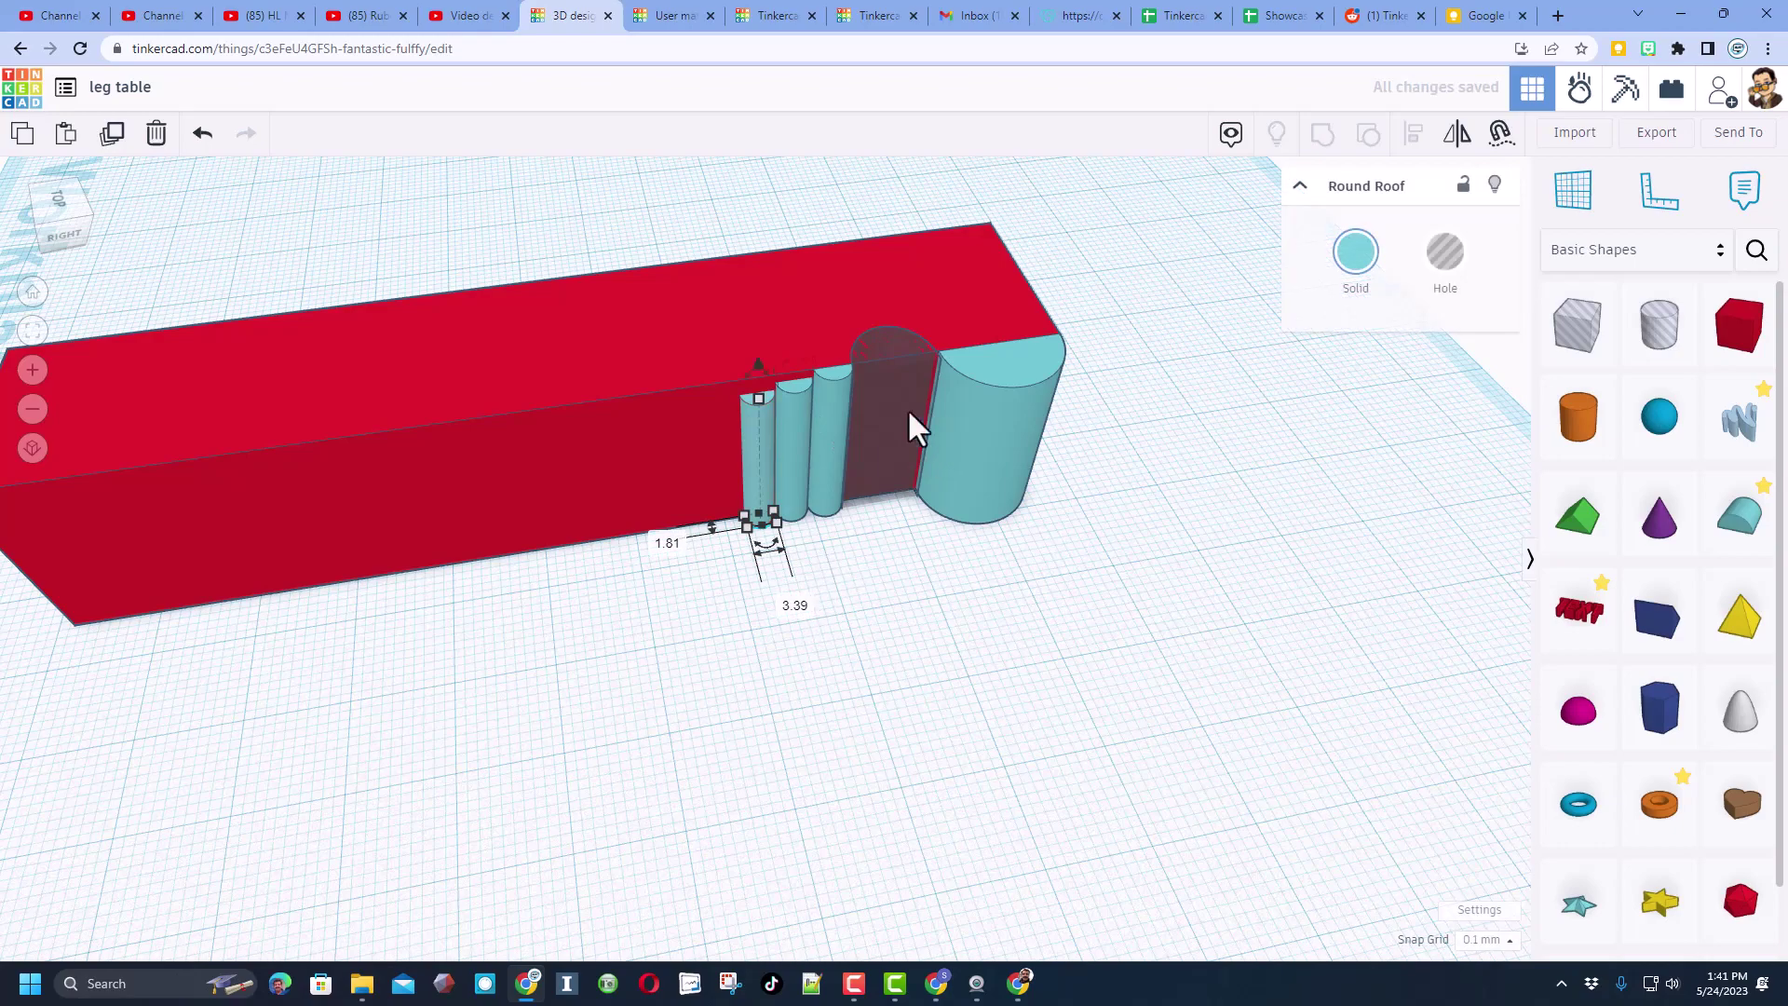
Step: Place a box hole beside the long box, stretch it past the far end and rotate it slightly so it tapers the lower leg
right_click_drag(916, 430, 819, 289)
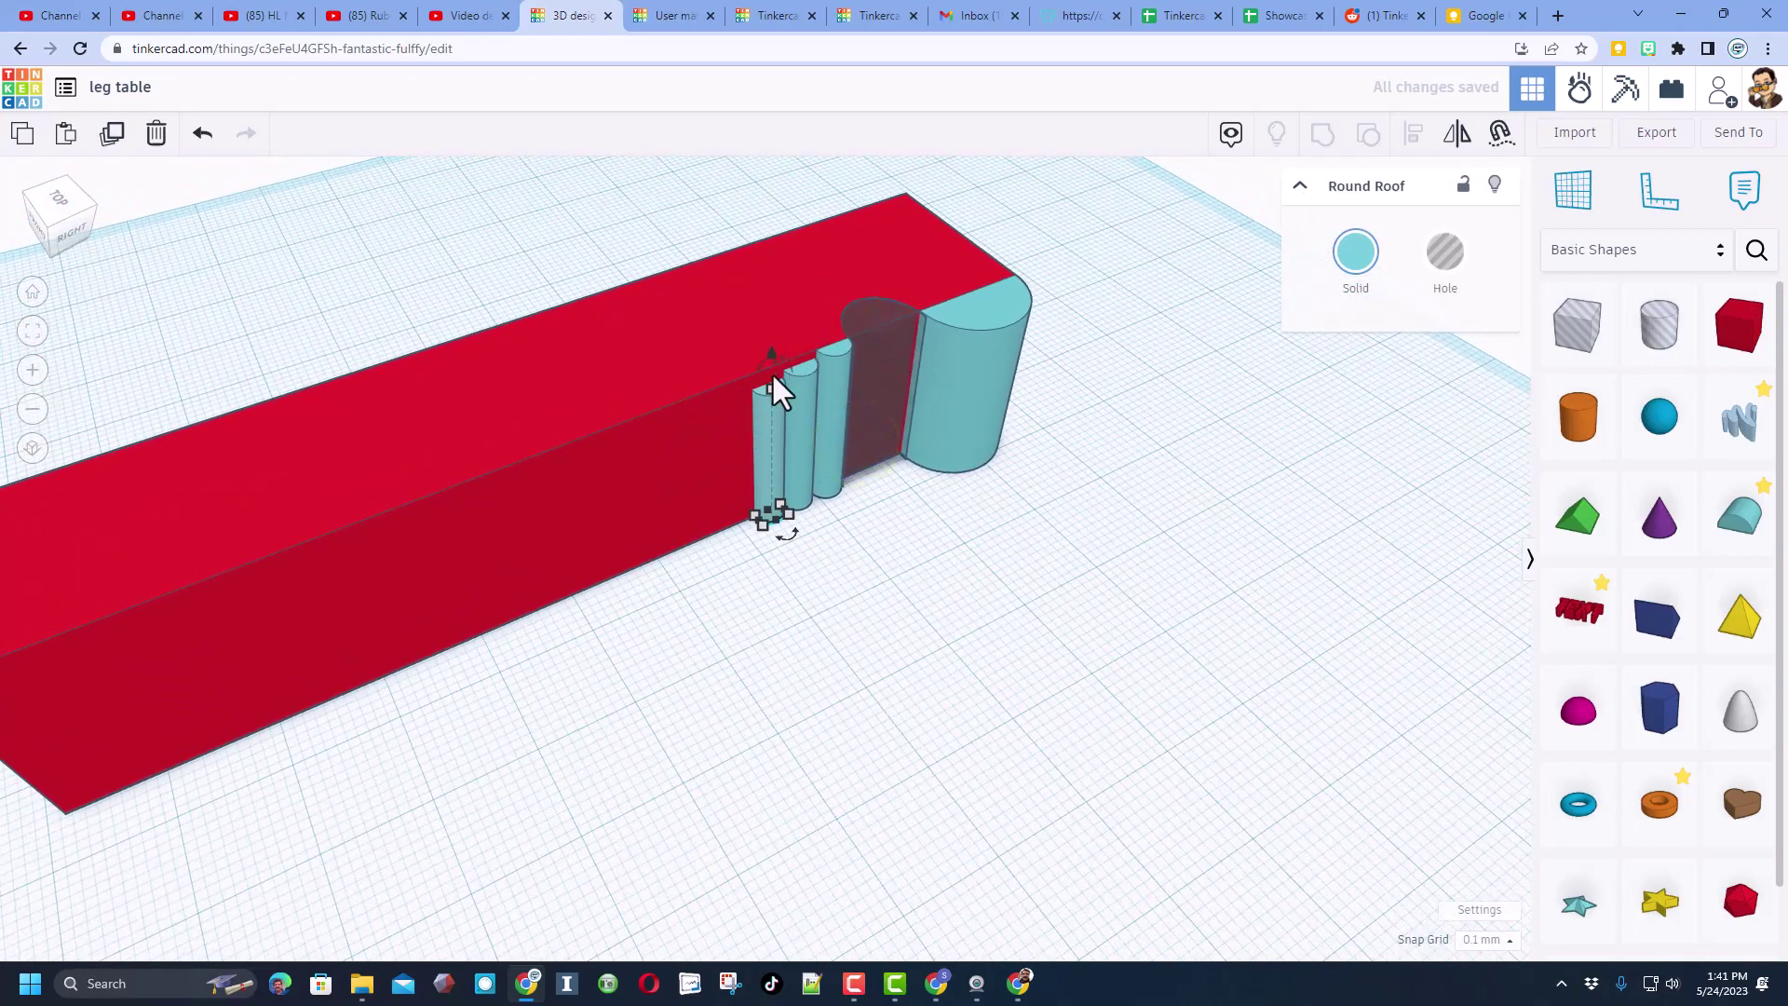
left_click(912, 515)
scroll(935, 679, "down", 2)
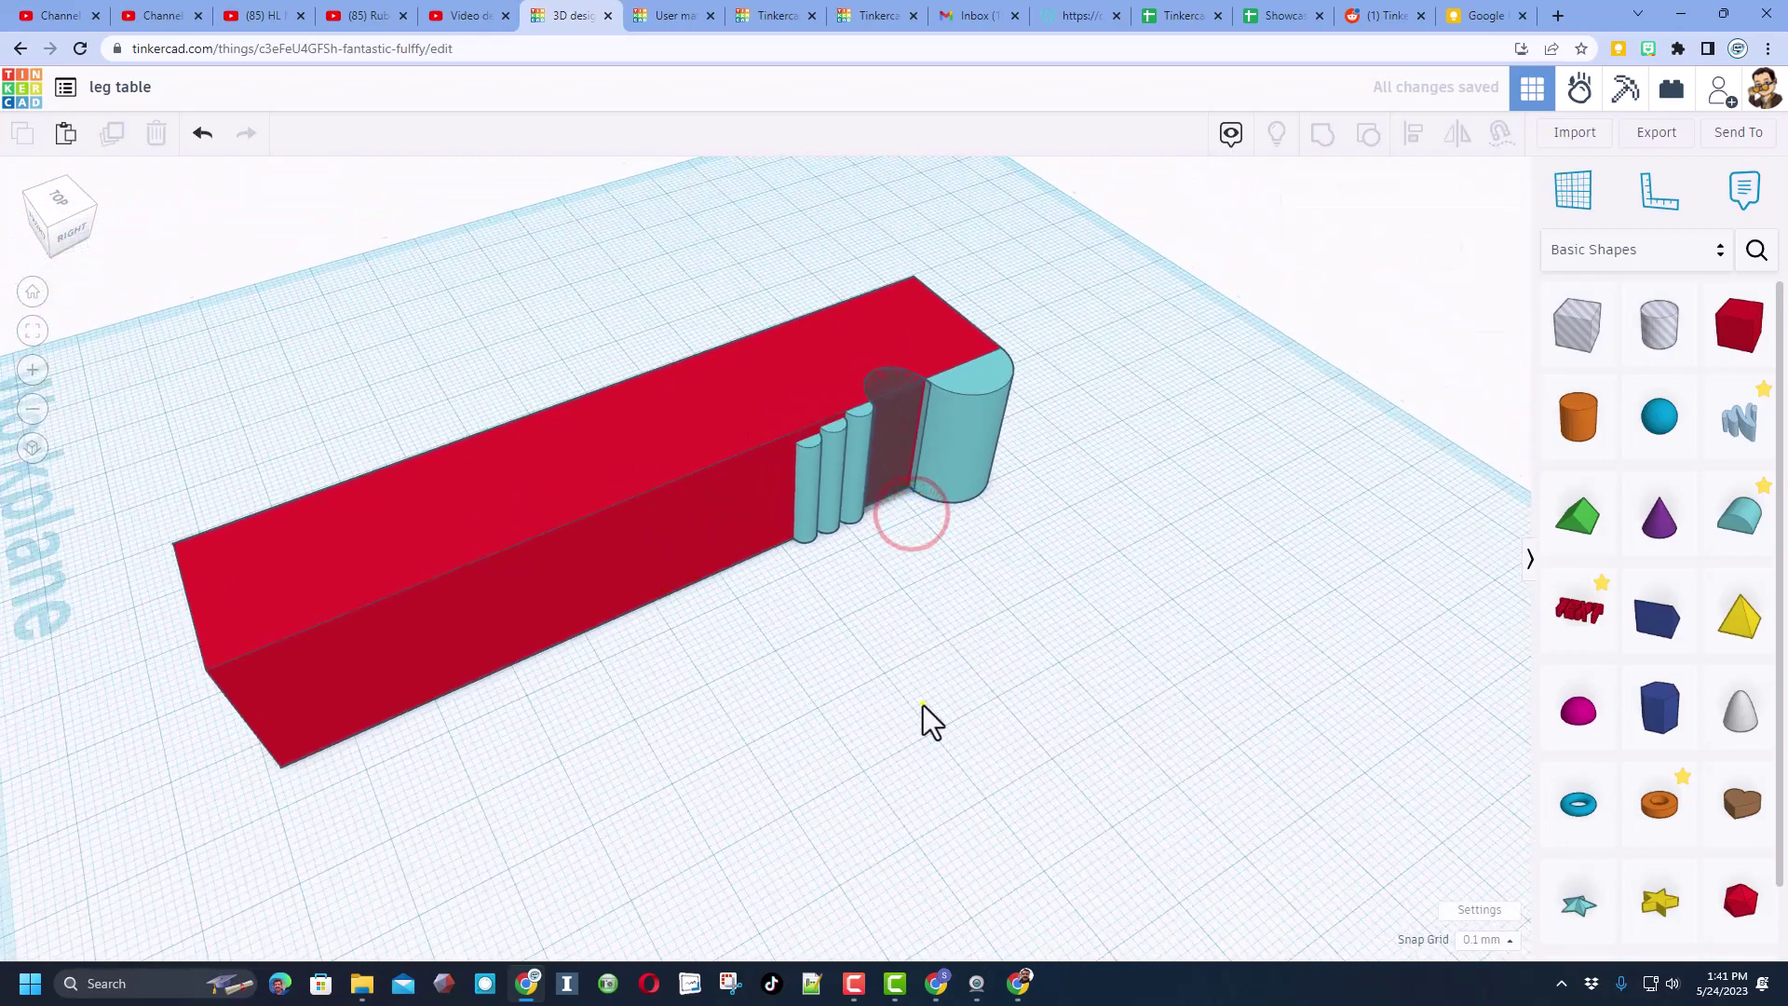
right_click_drag(922, 703, 894, 578)
scroll(1114, 730, "down", 3)
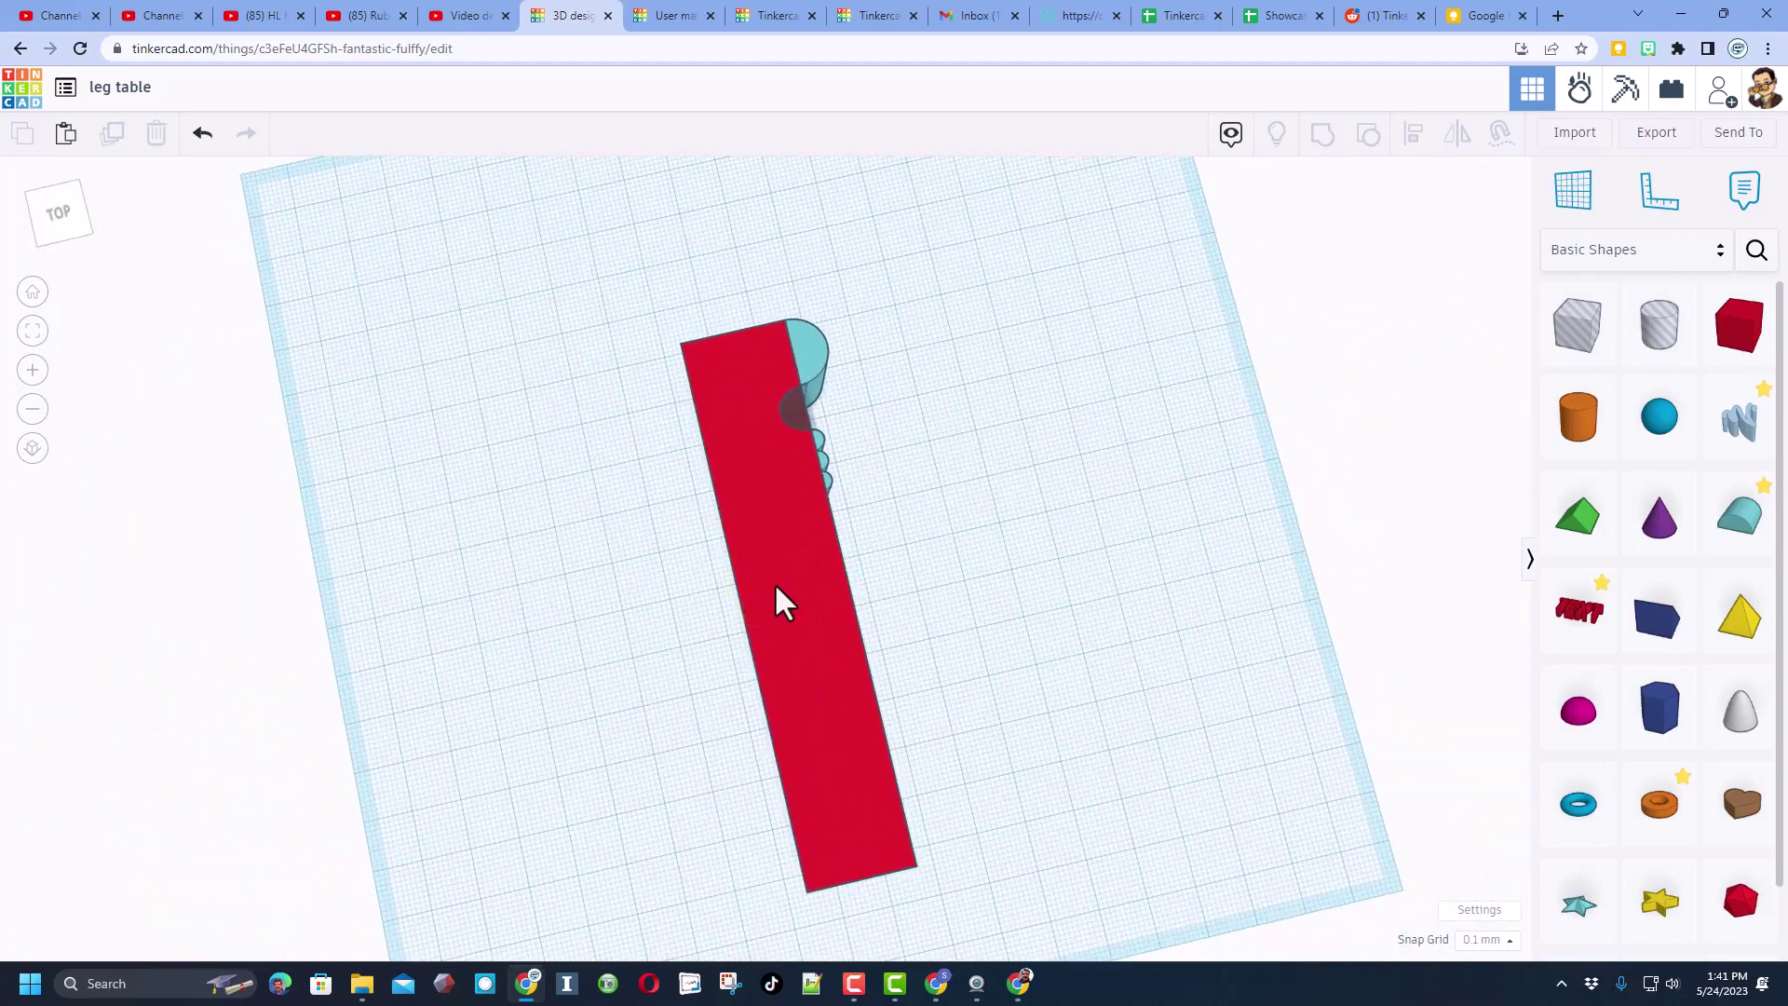
left_click_drag(1573, 335, 887, 612)
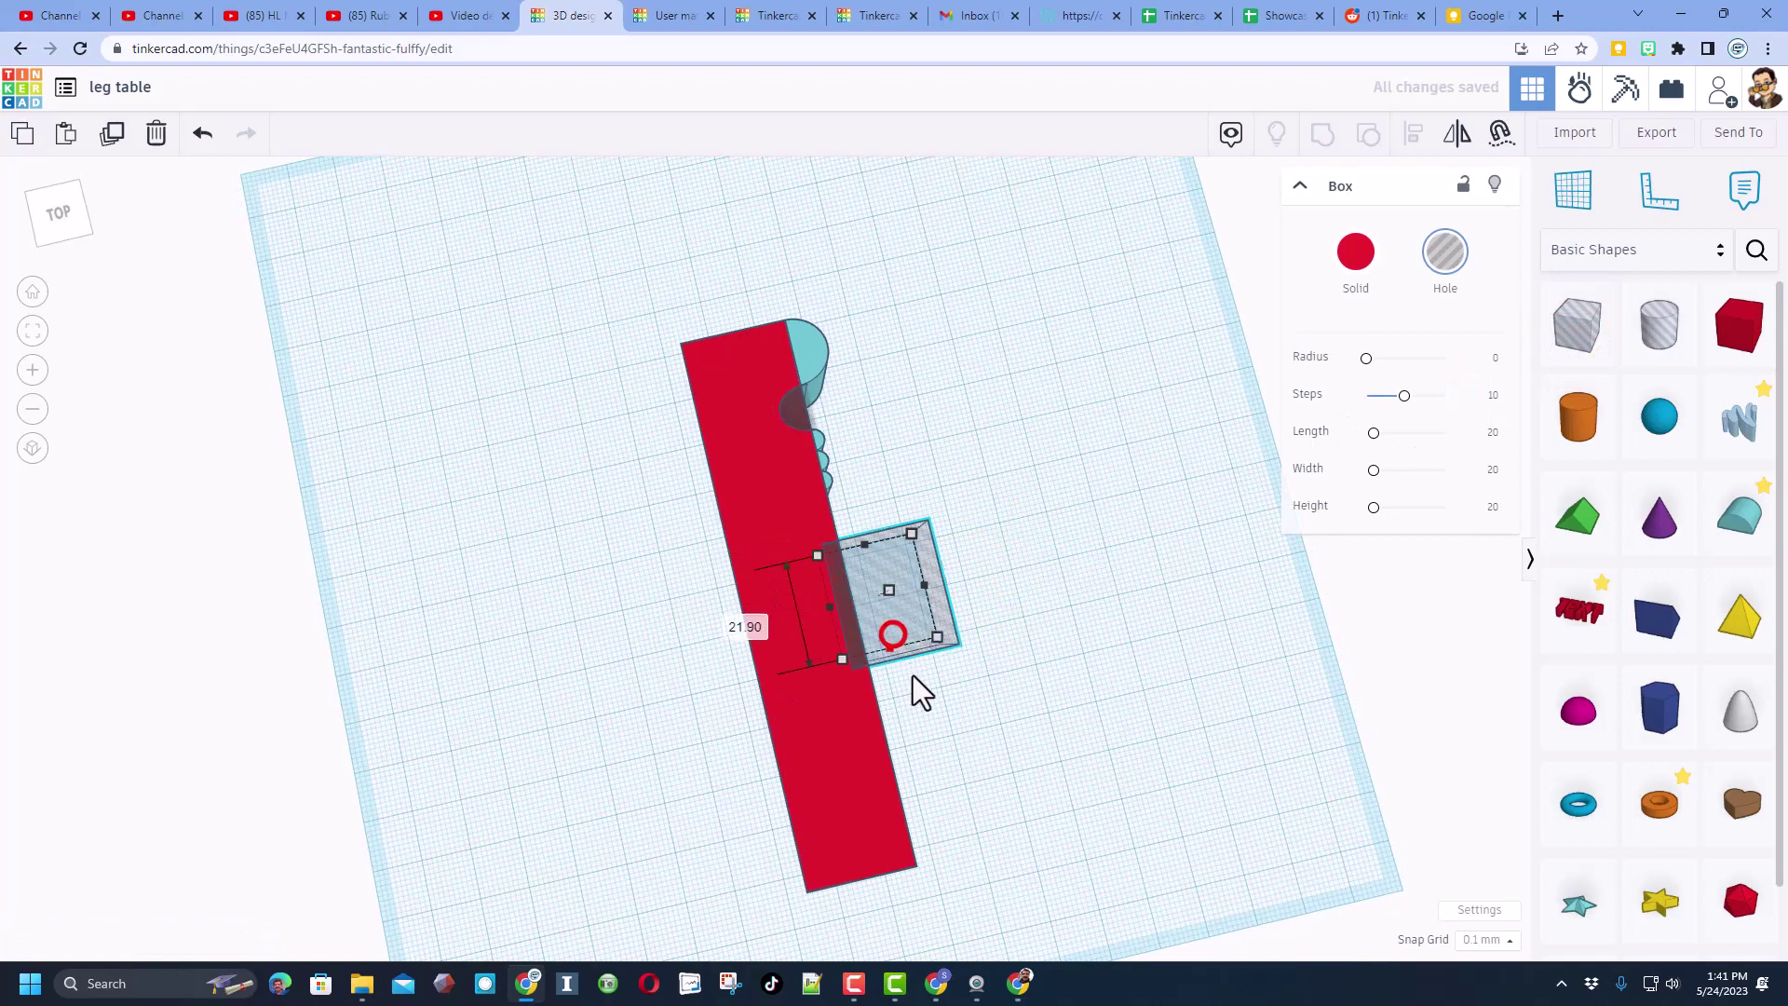
left_click_drag(976, 910, 945, 953)
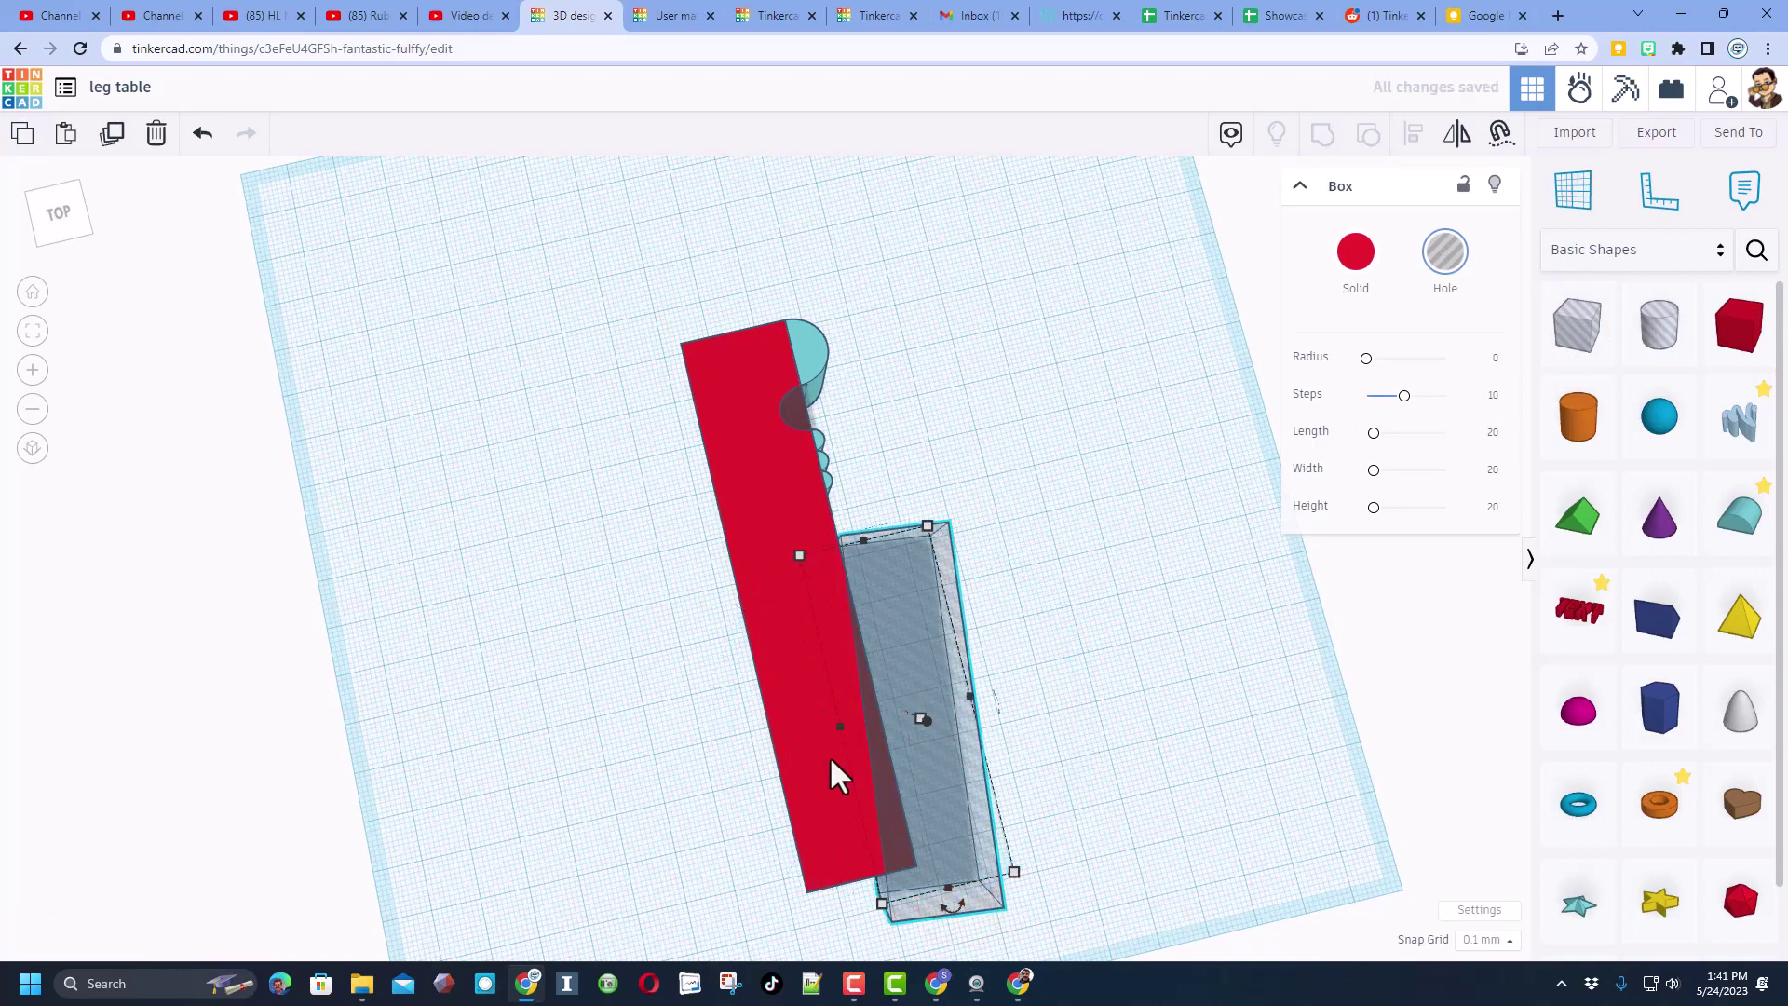
Step: Group the long box, all round roofs and both holes into one solid leg profile
left_click(603, 555)
left_click_drag(579, 314, 1151, 913)
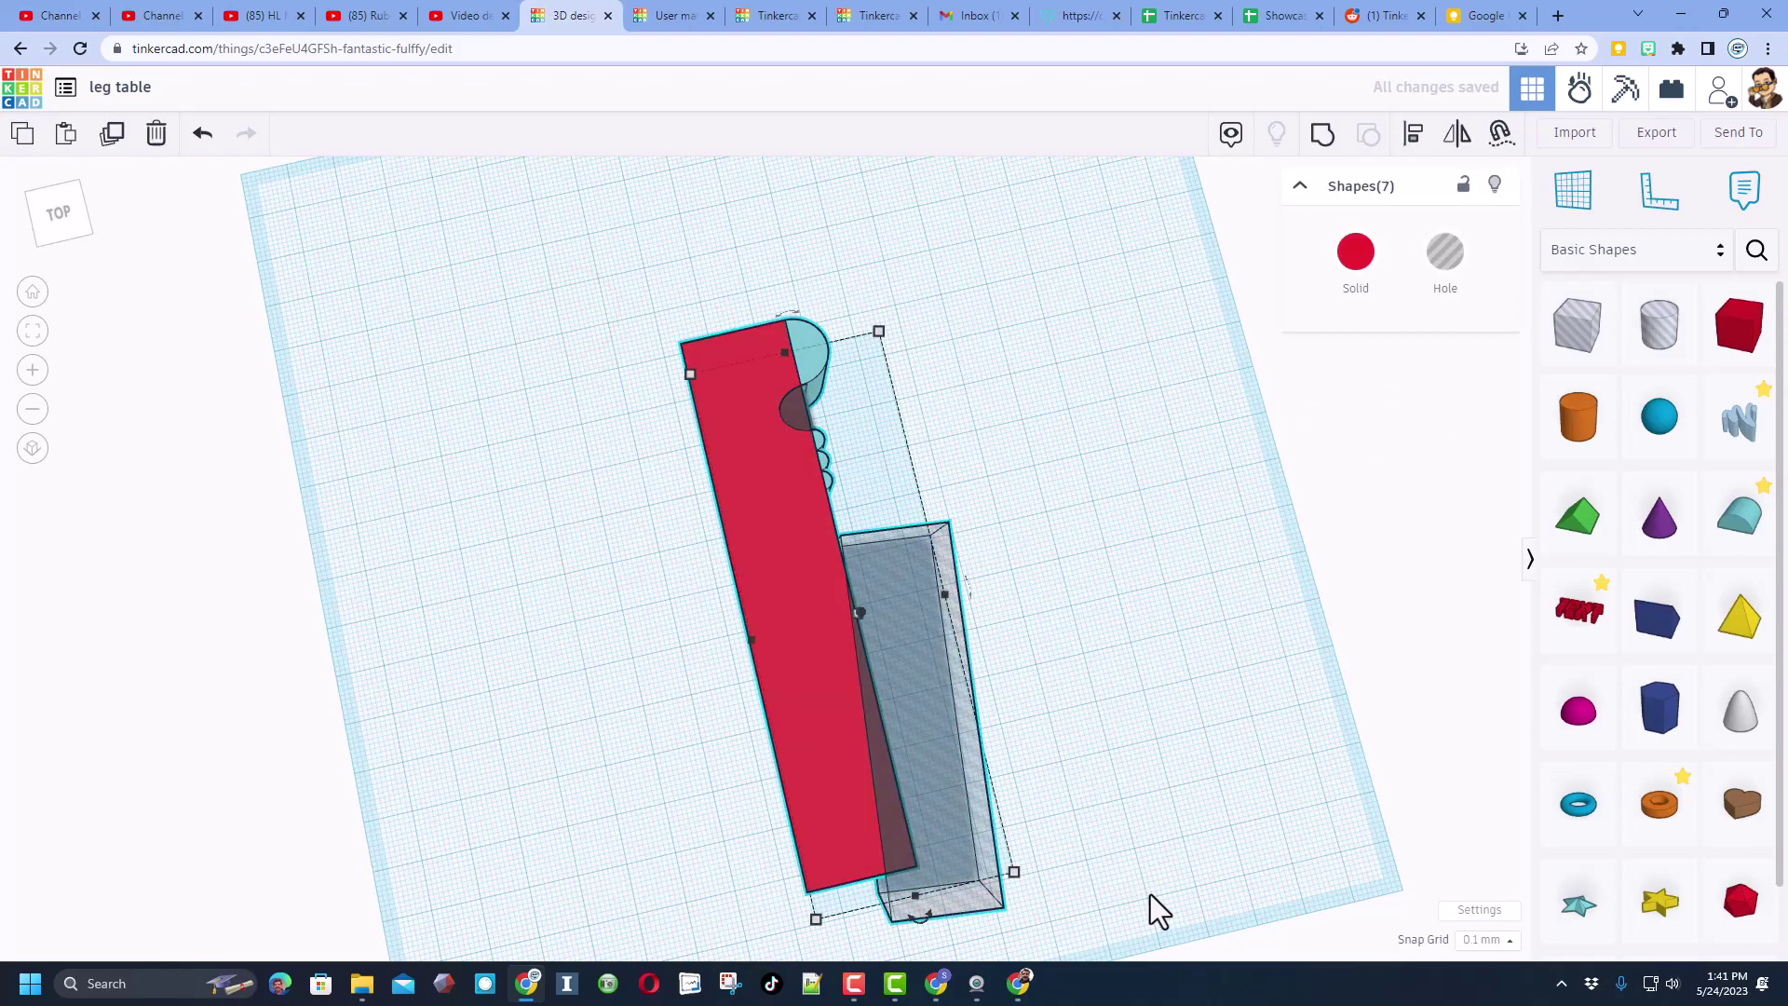
key("ctrl+g")
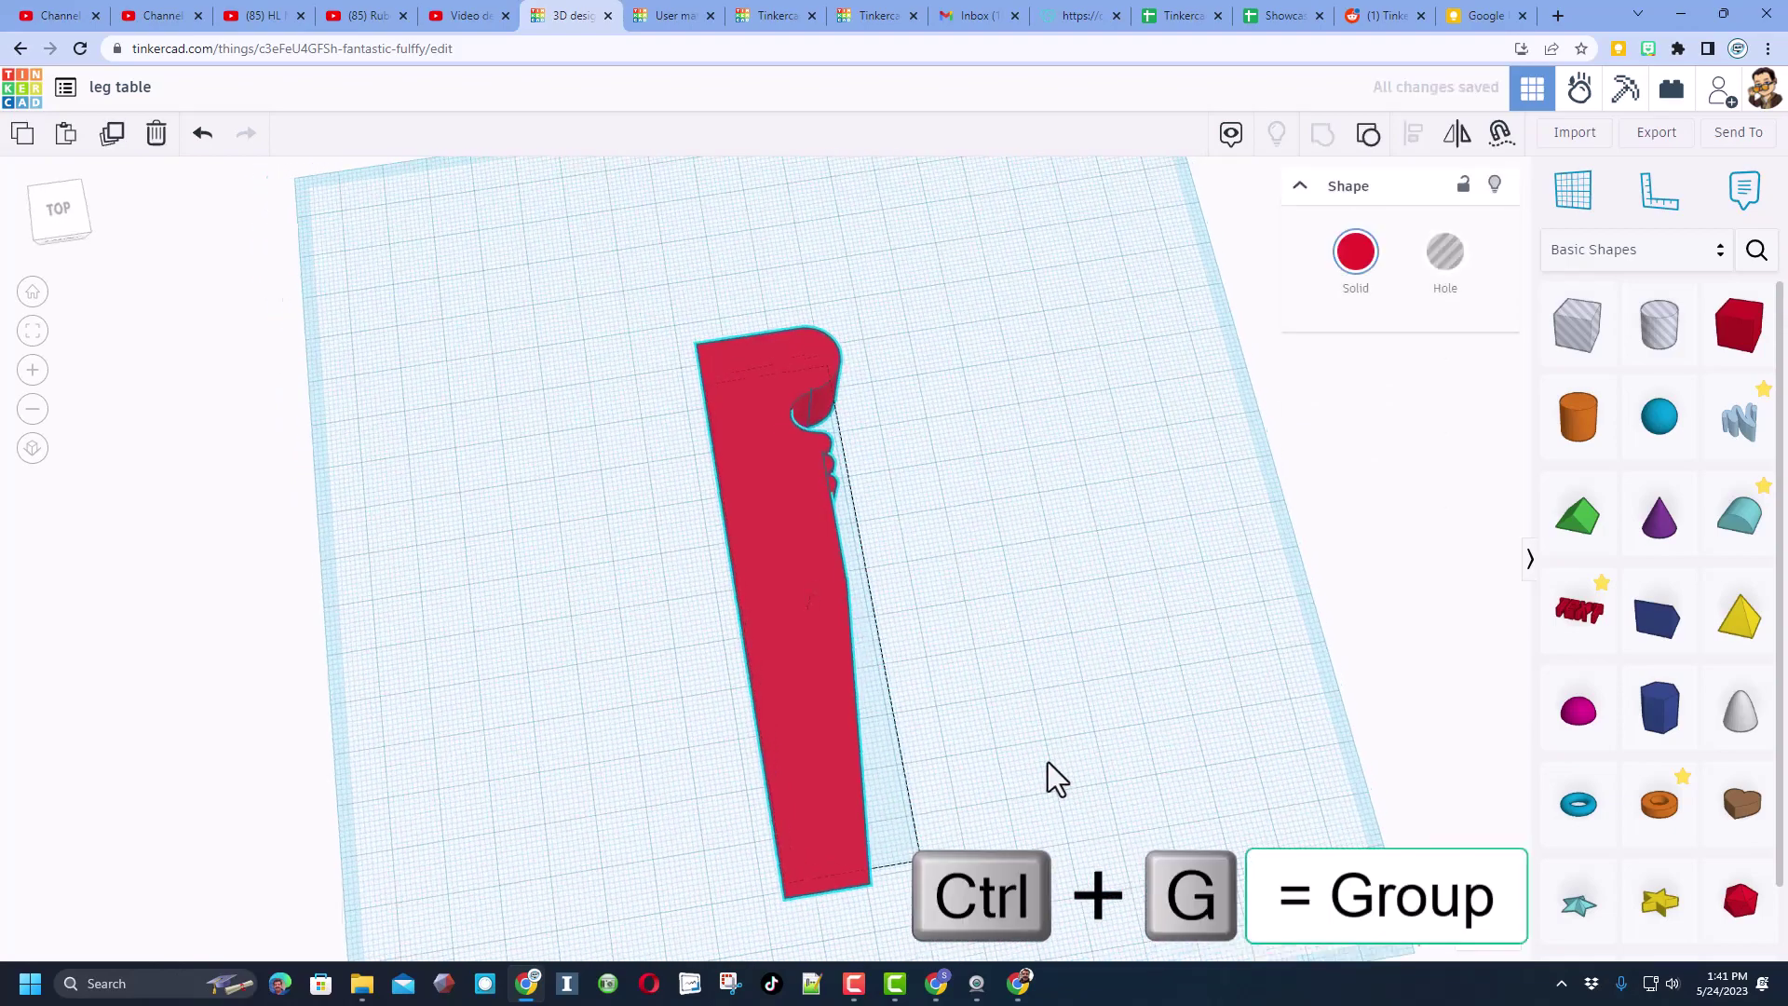
right_click_drag(1050, 778, 828, 638)
left_click(1038, 714)
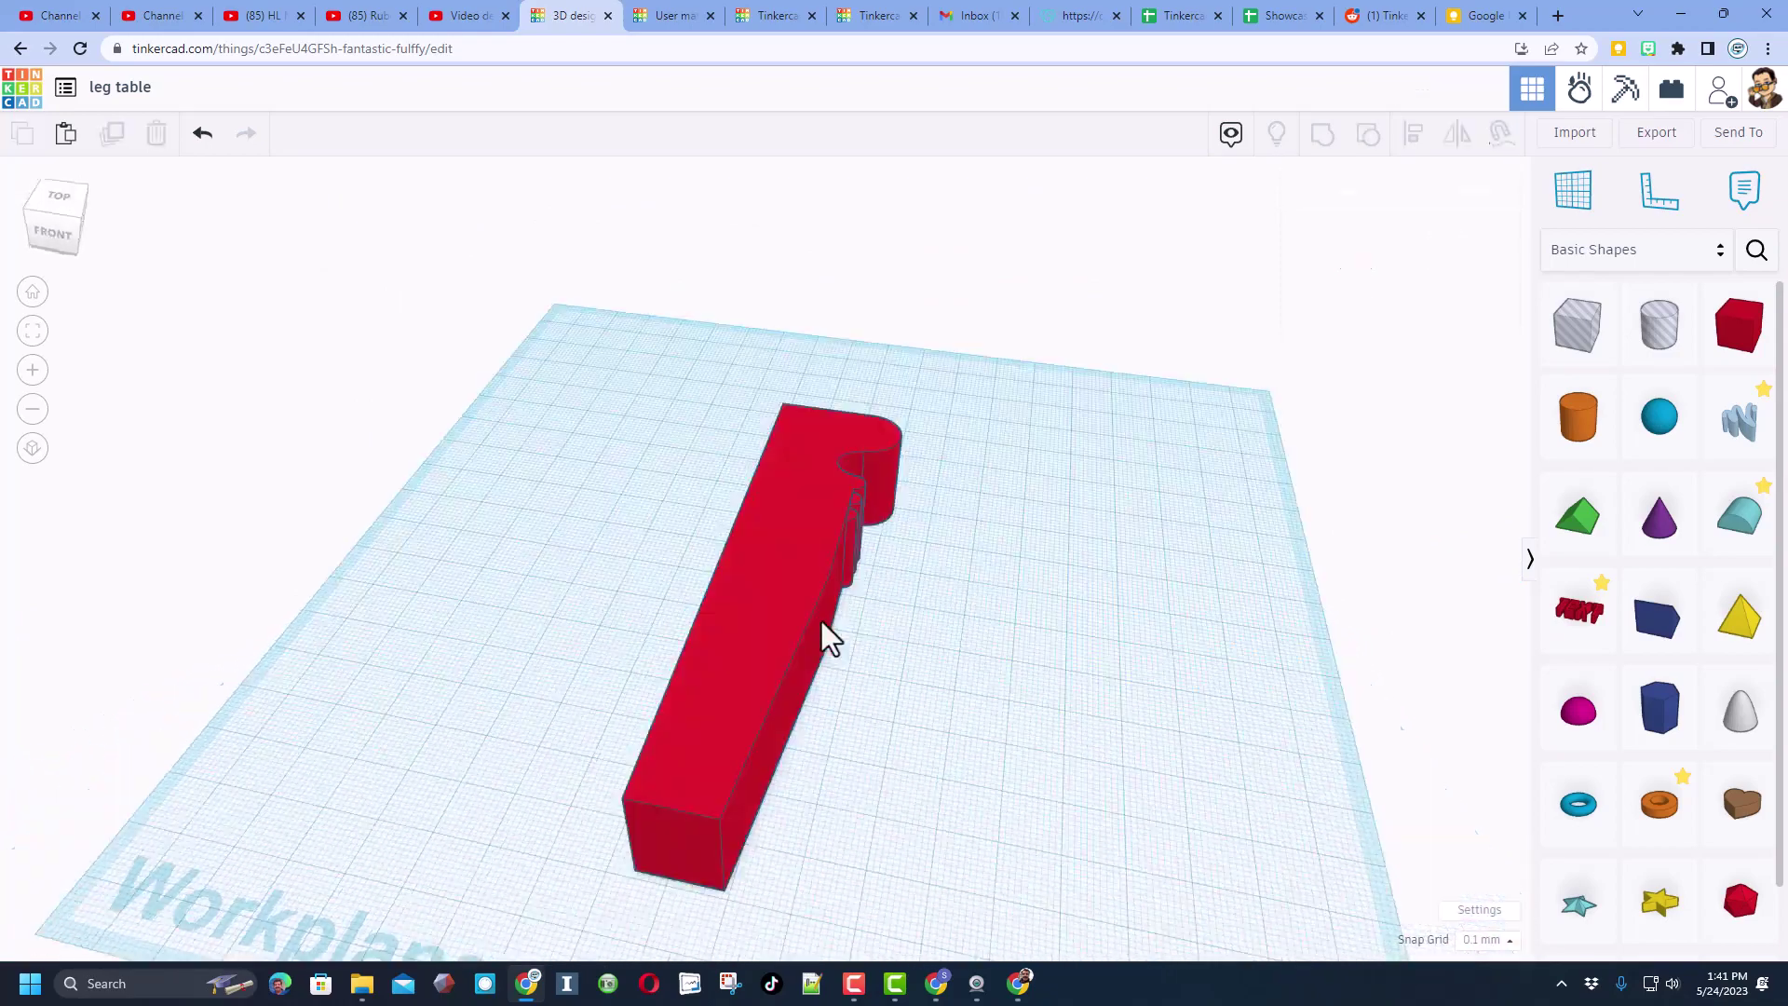
Step: Export everything in the design as an SVG file named leg table.svg to the Downloads folder
left_click(1673, 138)
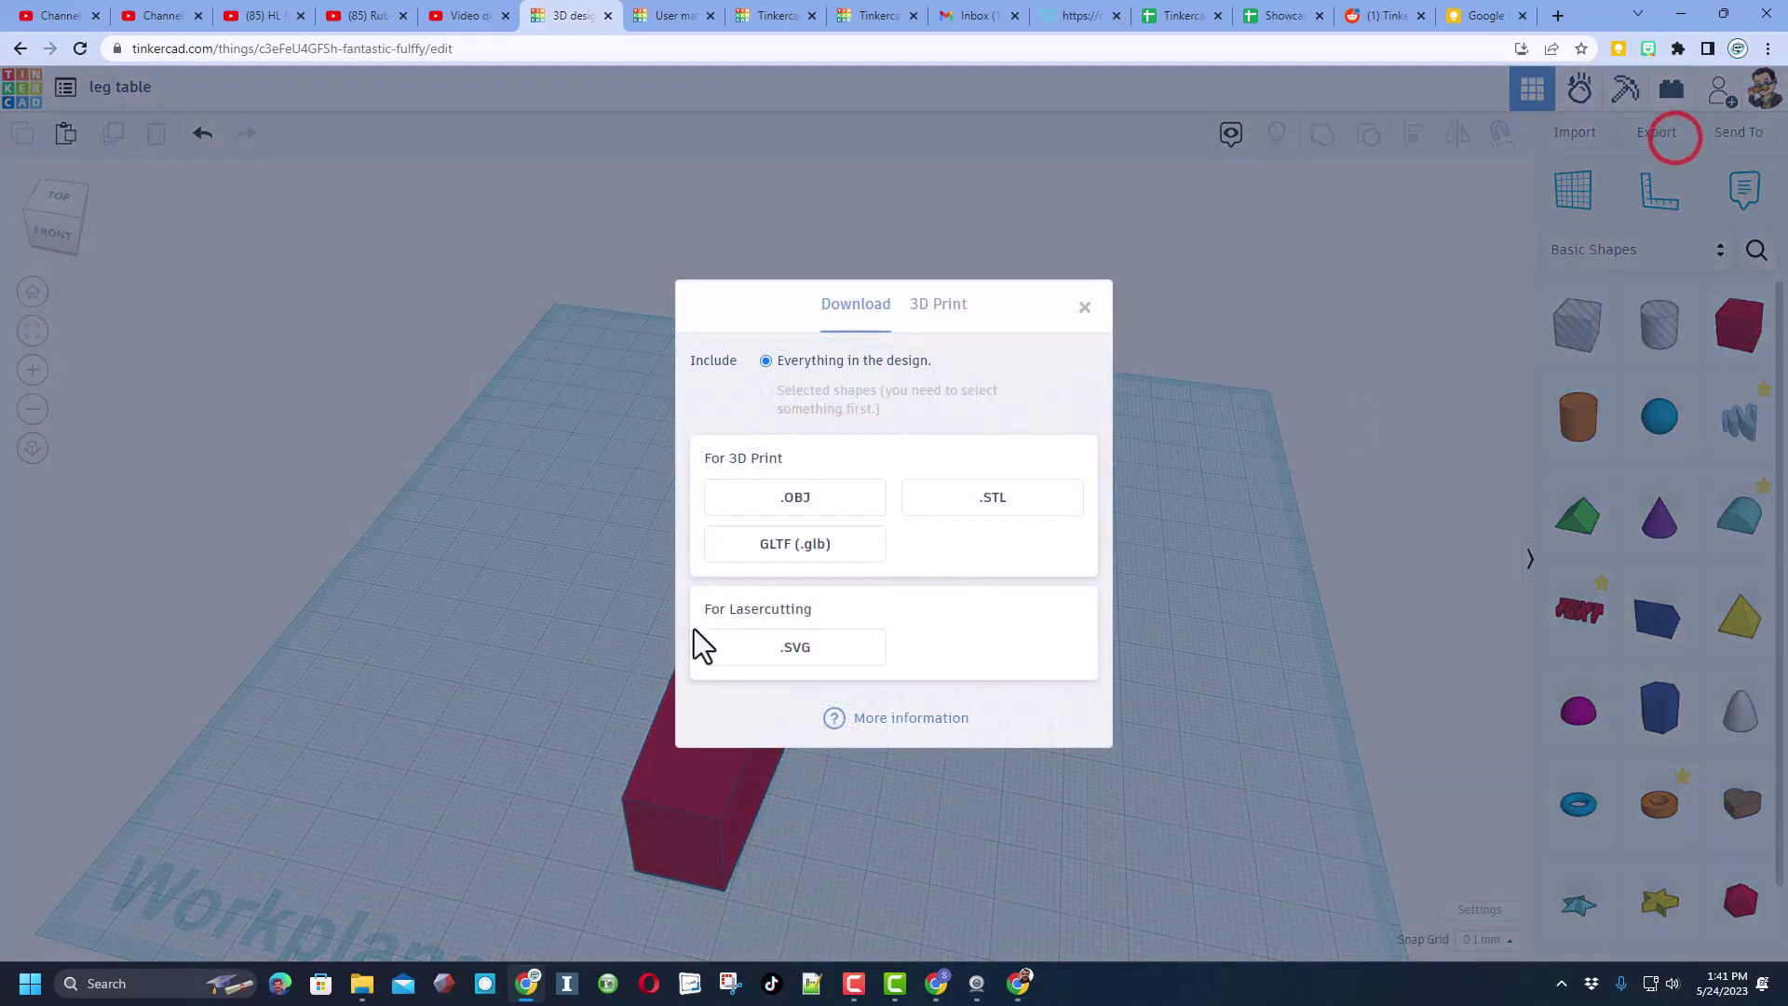
left_click(722, 652)
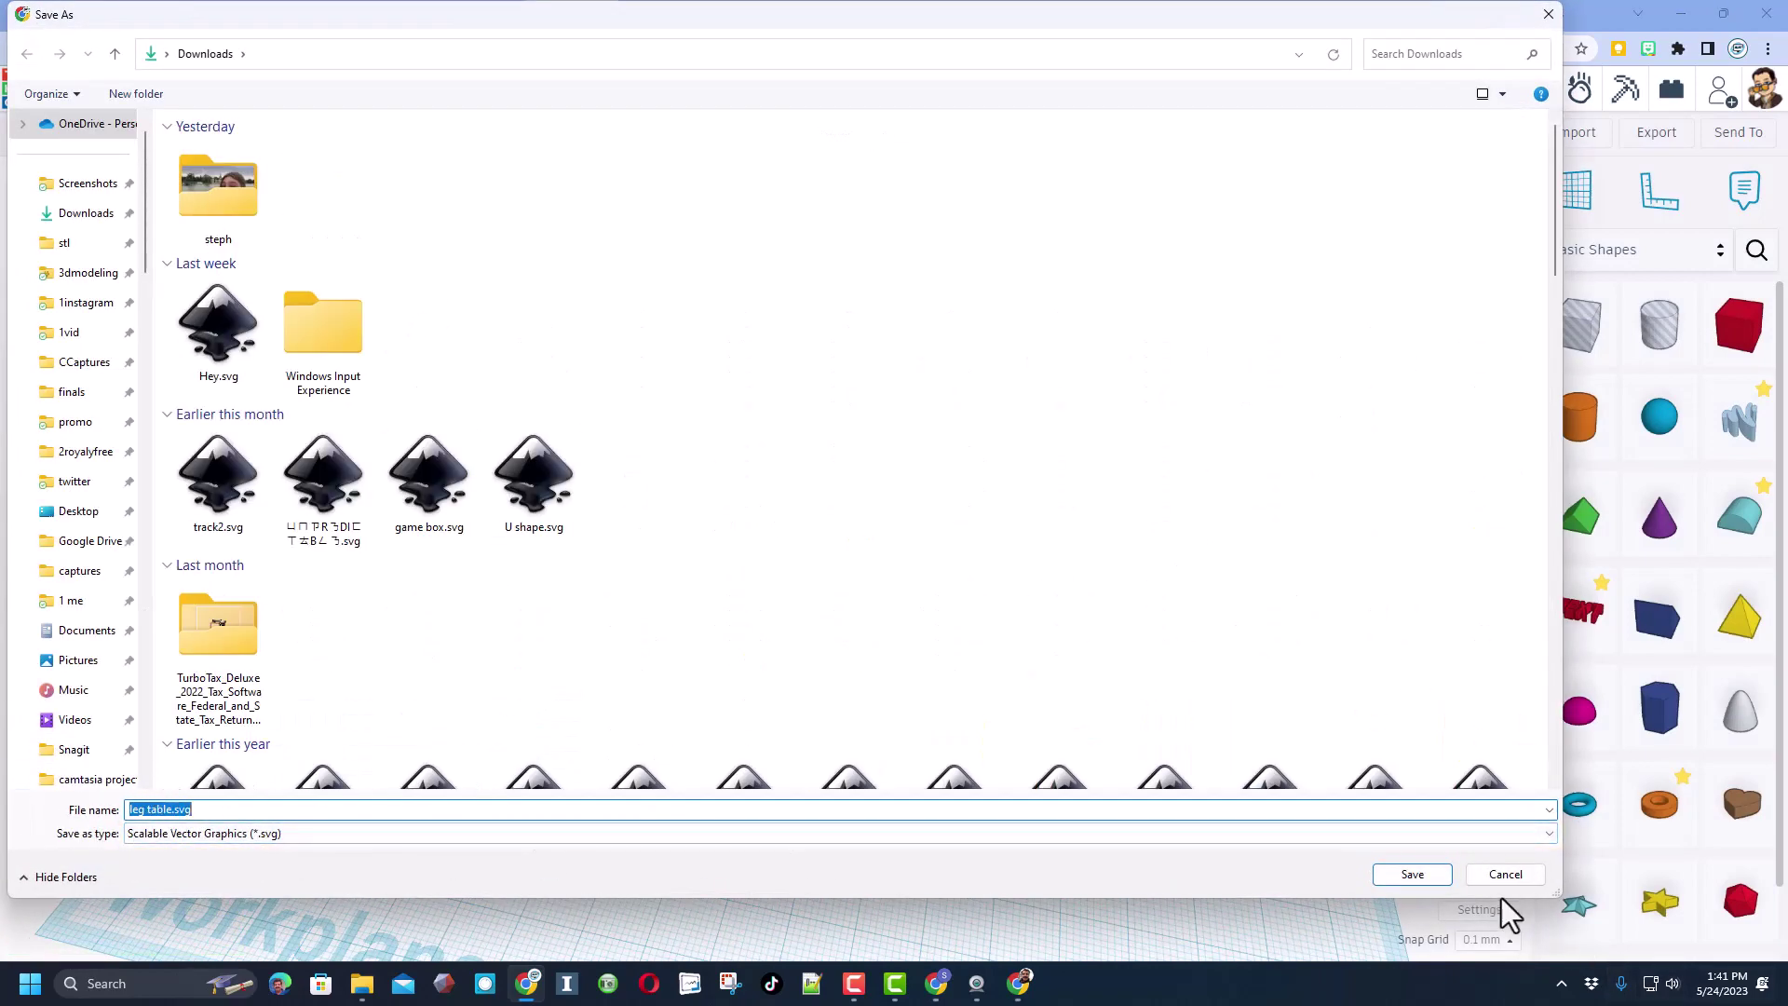
left_click(1408, 875)
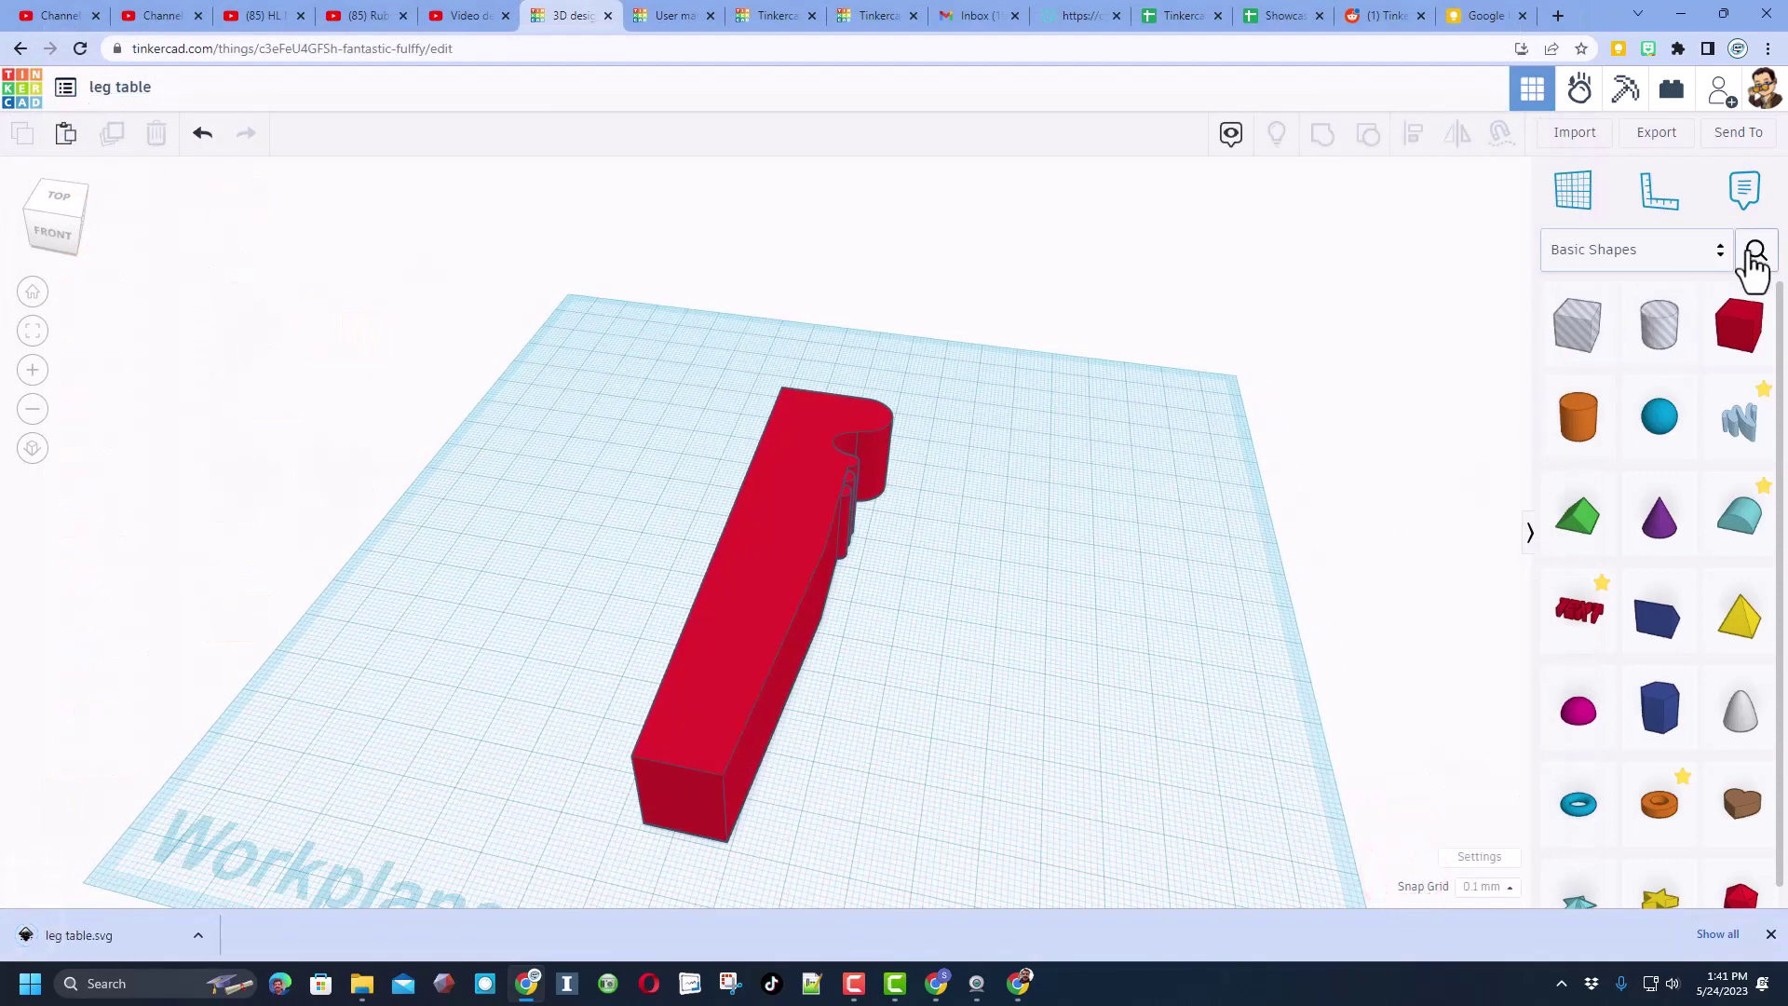
Step: Search the community shapes for svg, place an SVG Revolver beside the profile and load leg table.svg as its picture
left_click(1752, 253)
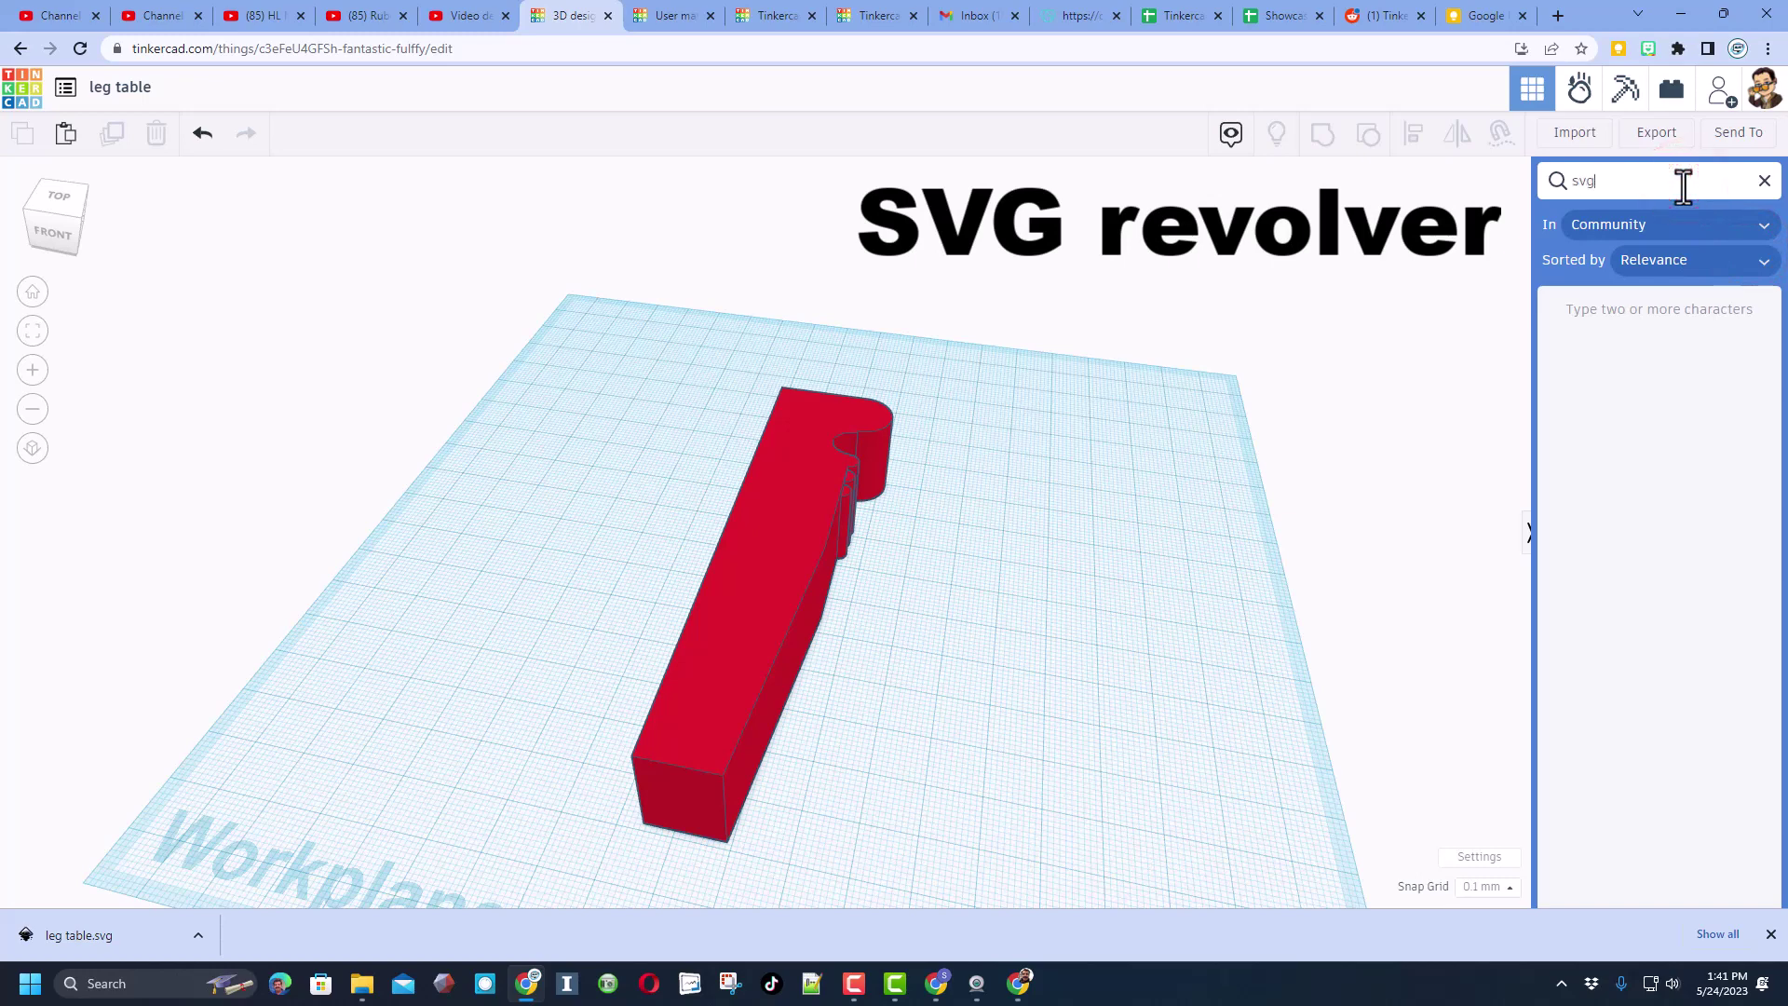
left_click(1588, 381)
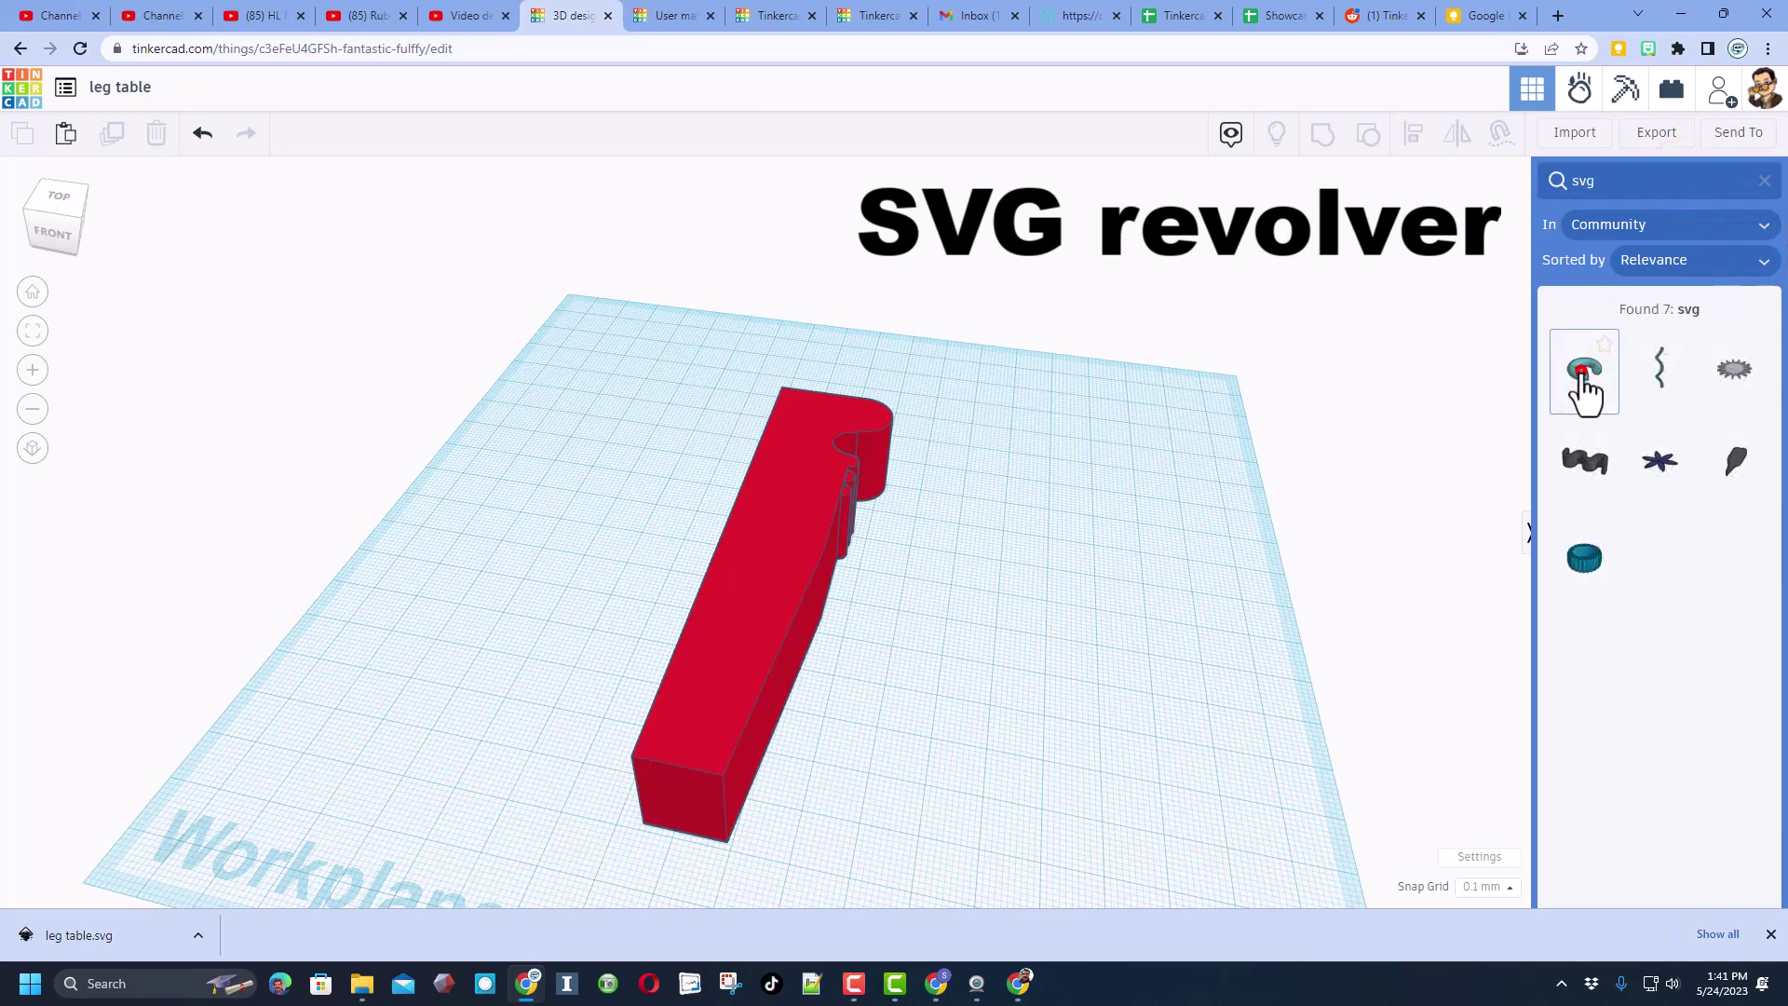
left_click(1030, 581)
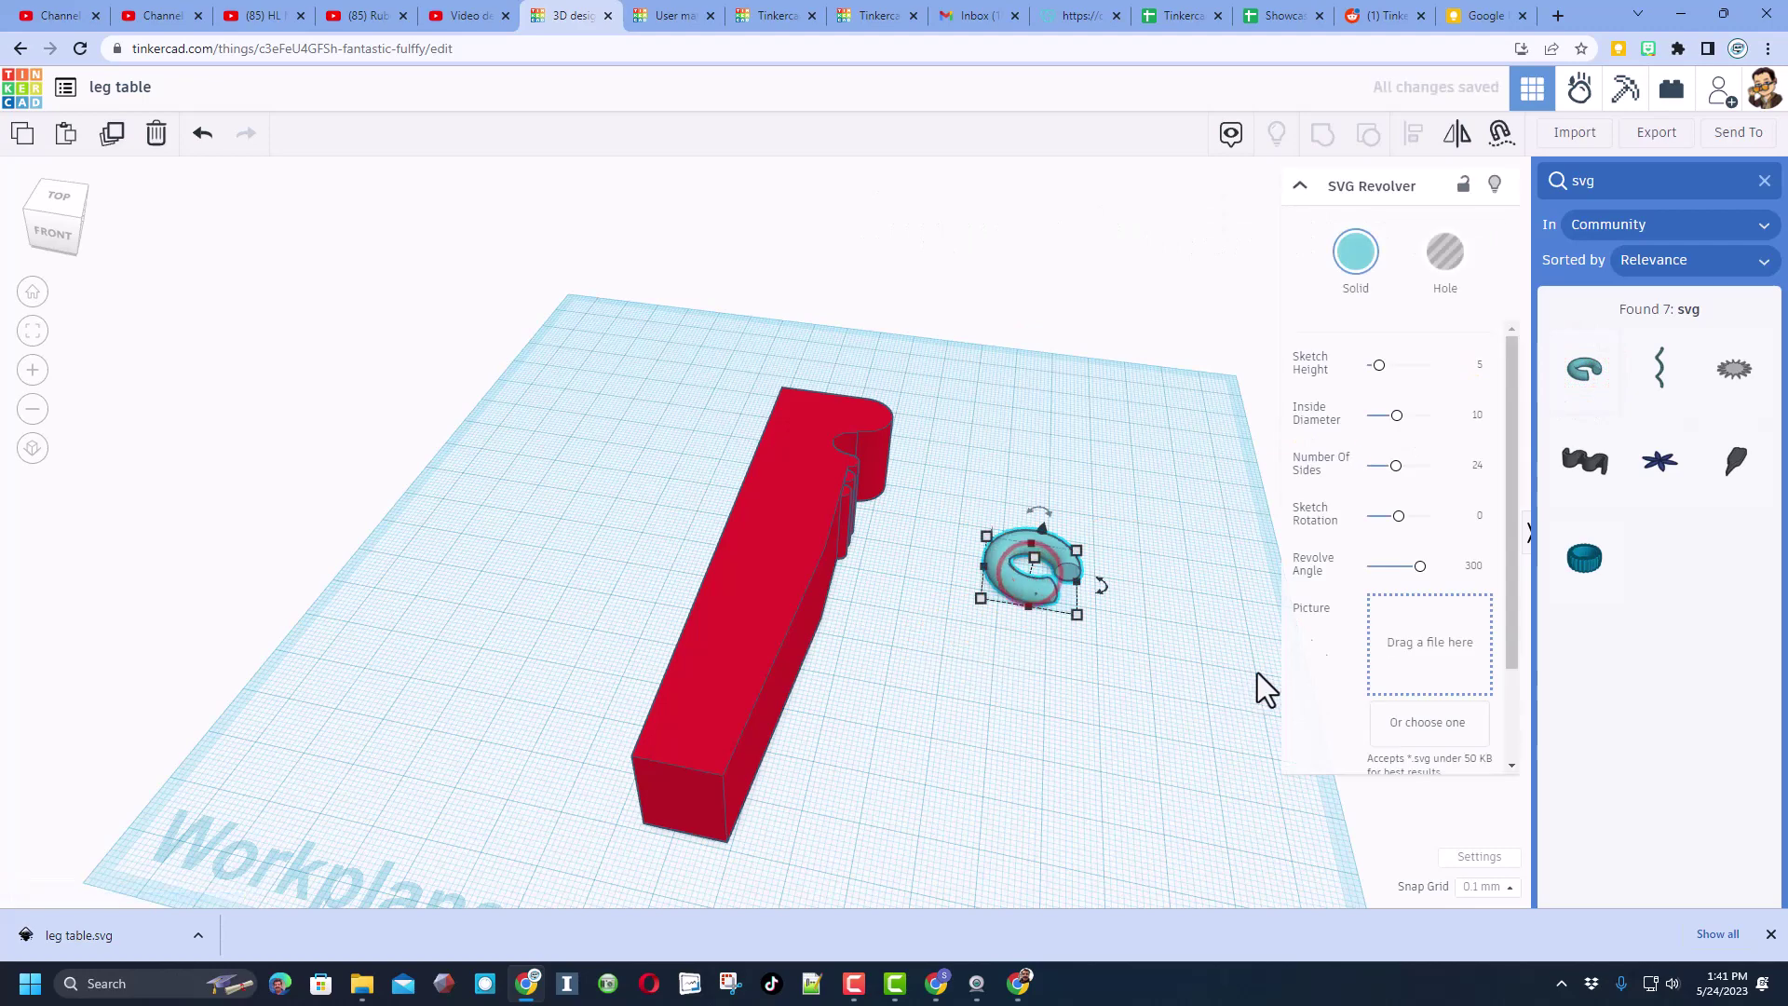
left_click(1416, 731)
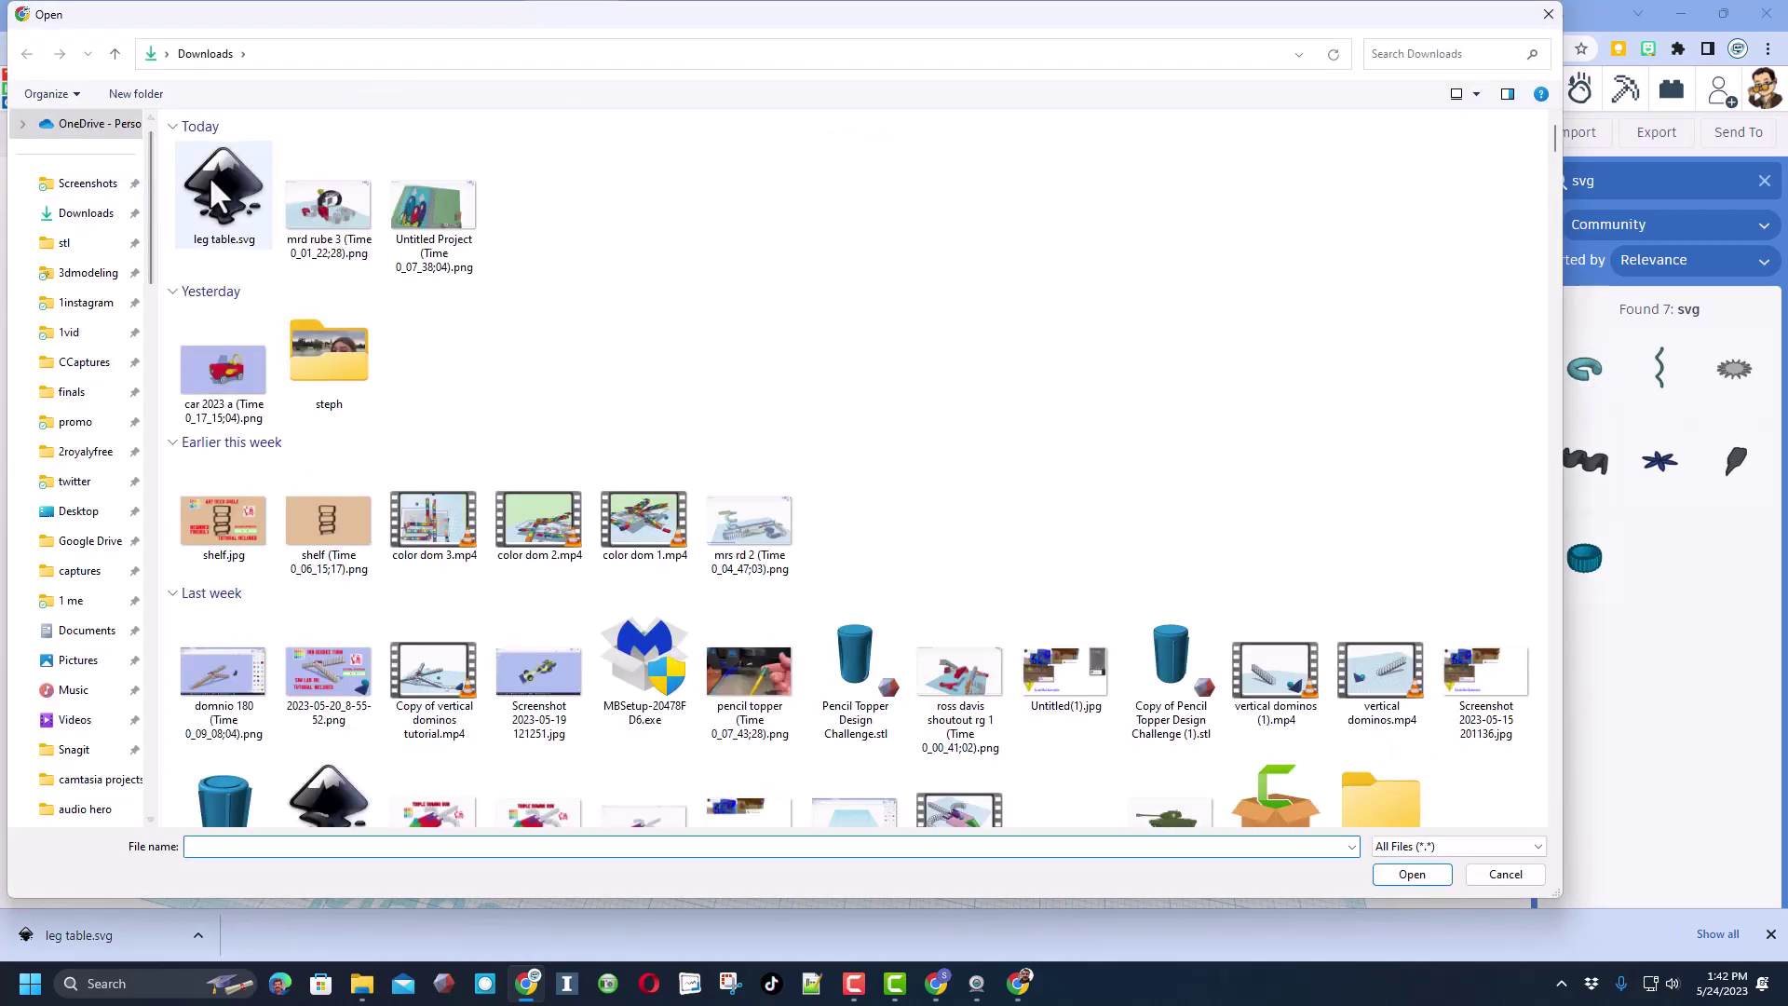
double_click(215, 180)
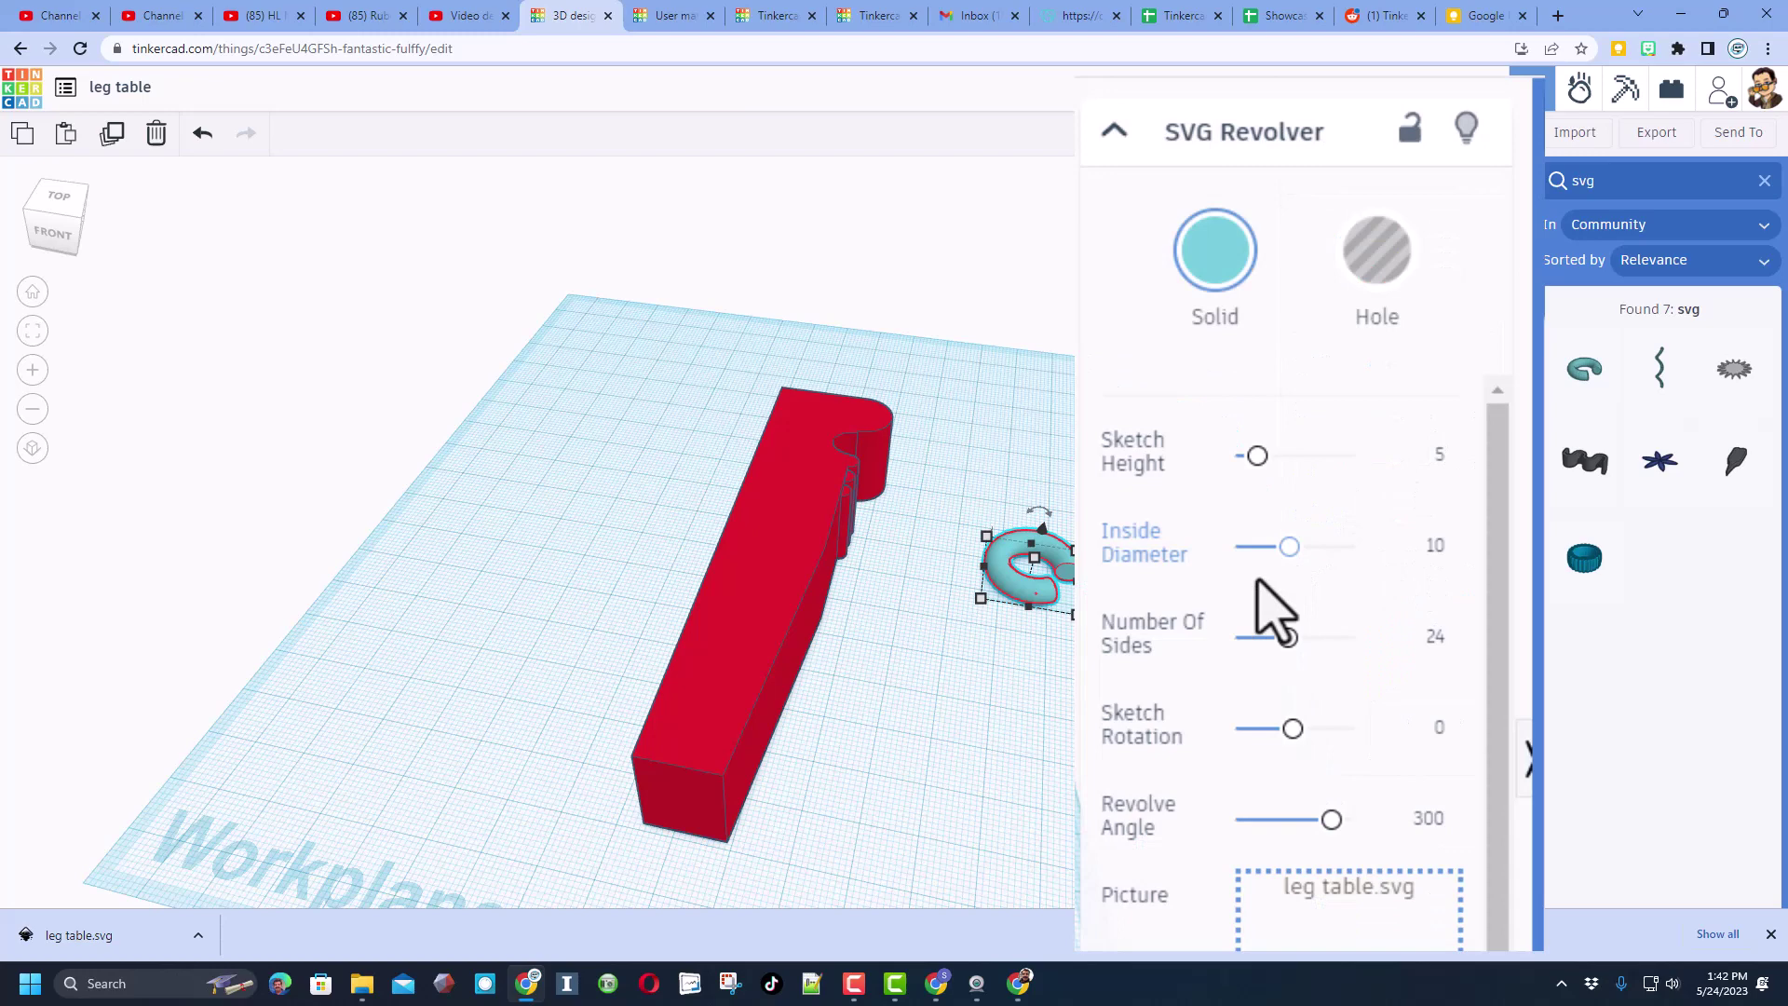
Step: Set the SVG Revolver's inside diameter to 1, sketch height to 20 and revolve angle to 360
left_click_drag(1396, 414, 1316, 420)
left_click_drag(1144, 557, 1225, 590)
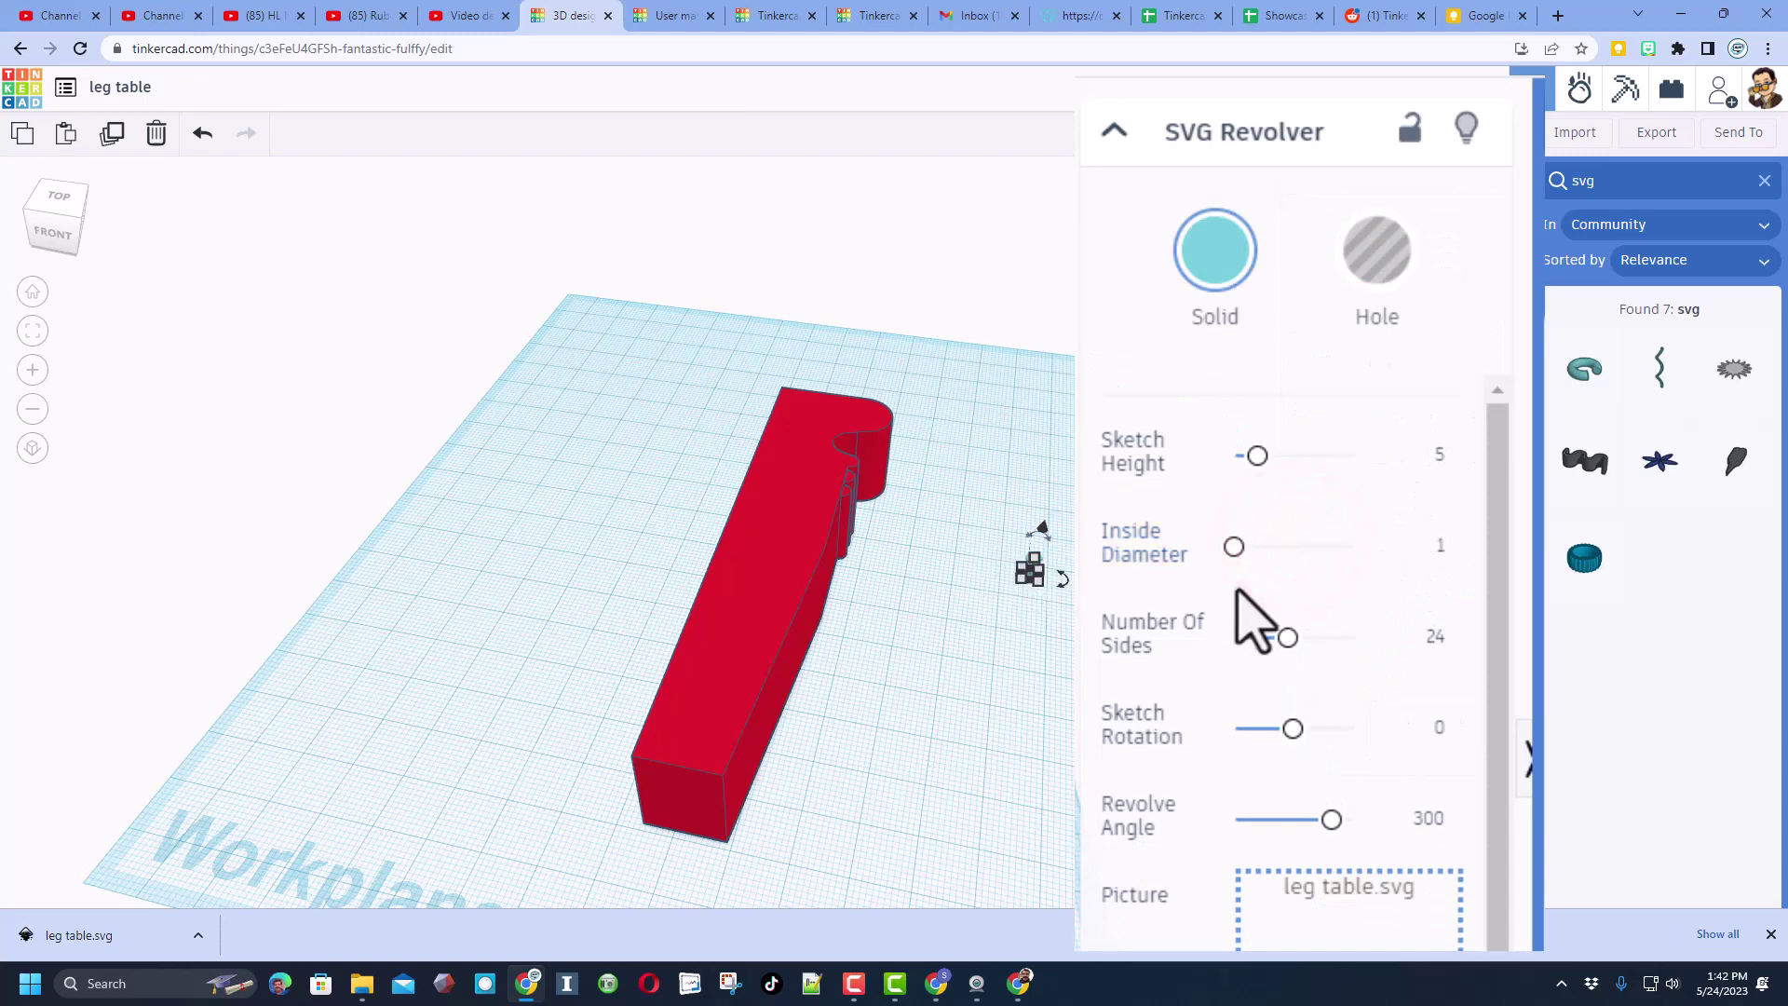
left_click_drag(1269, 466, 1425, 469)
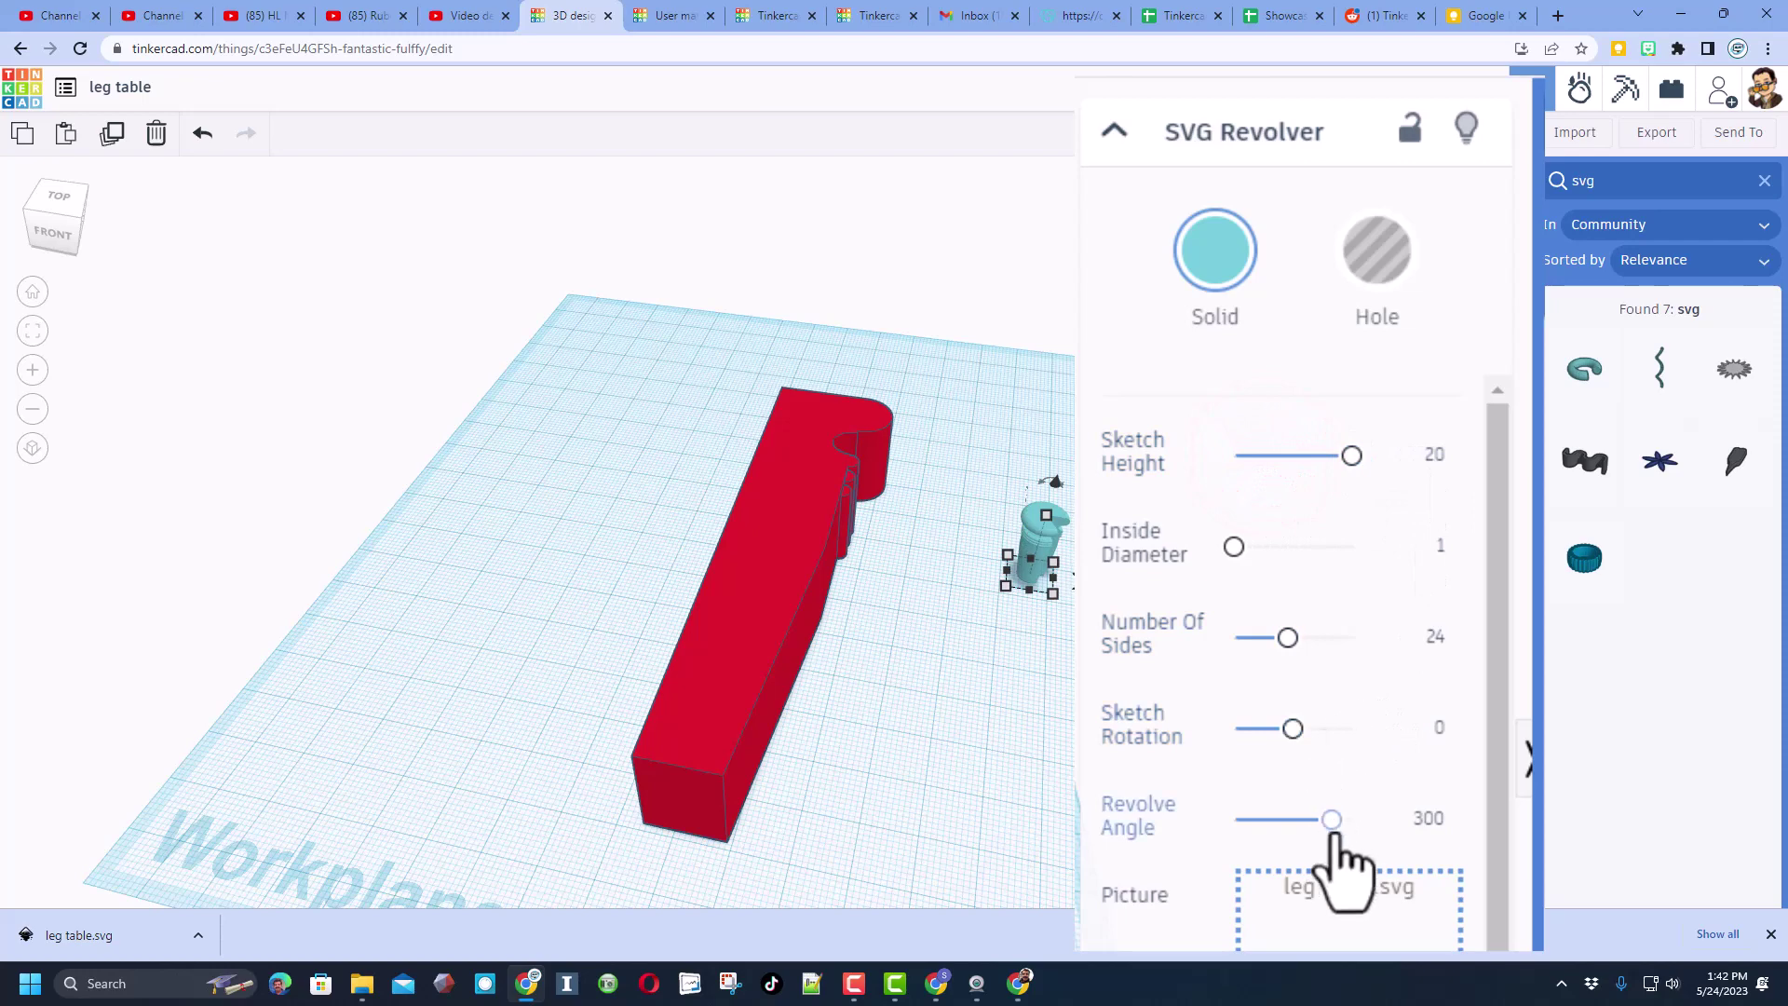
left_click(1429, 820)
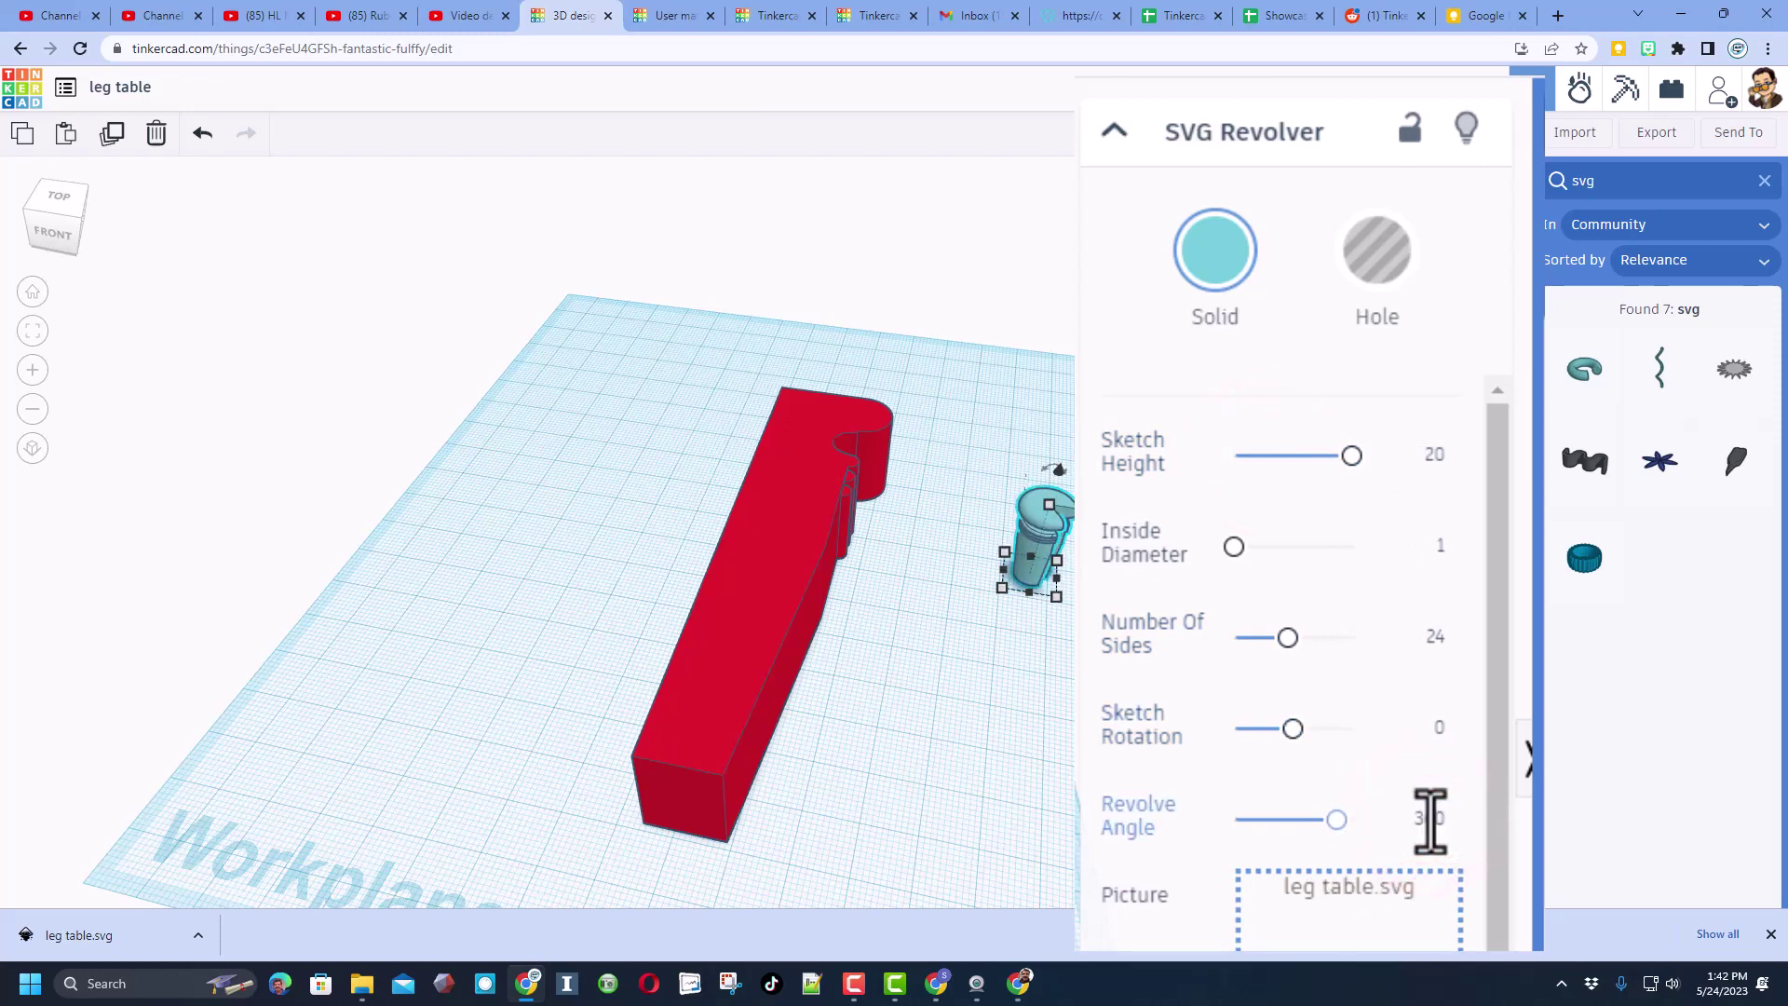
Step: Stretch the revolved table leg upward to a height of about 48.5 mm
right_click_drag(1052, 568, 931, 547)
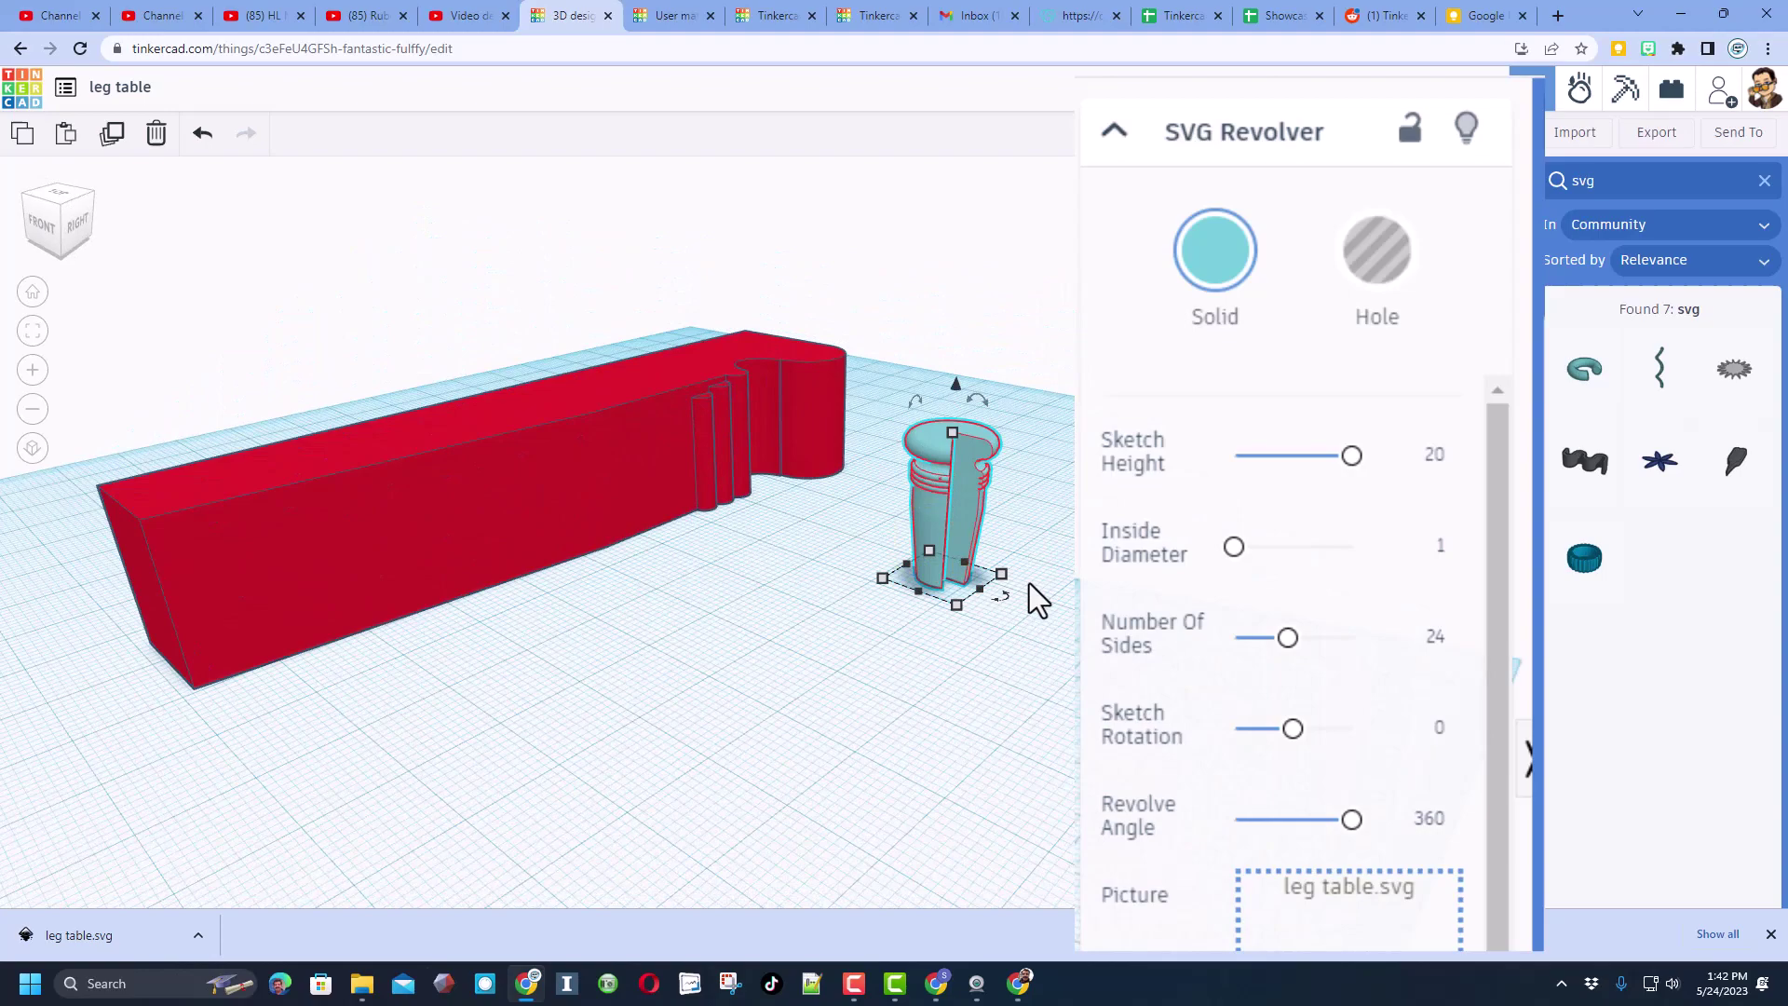
right_click_drag(997, 562, 1050, 566)
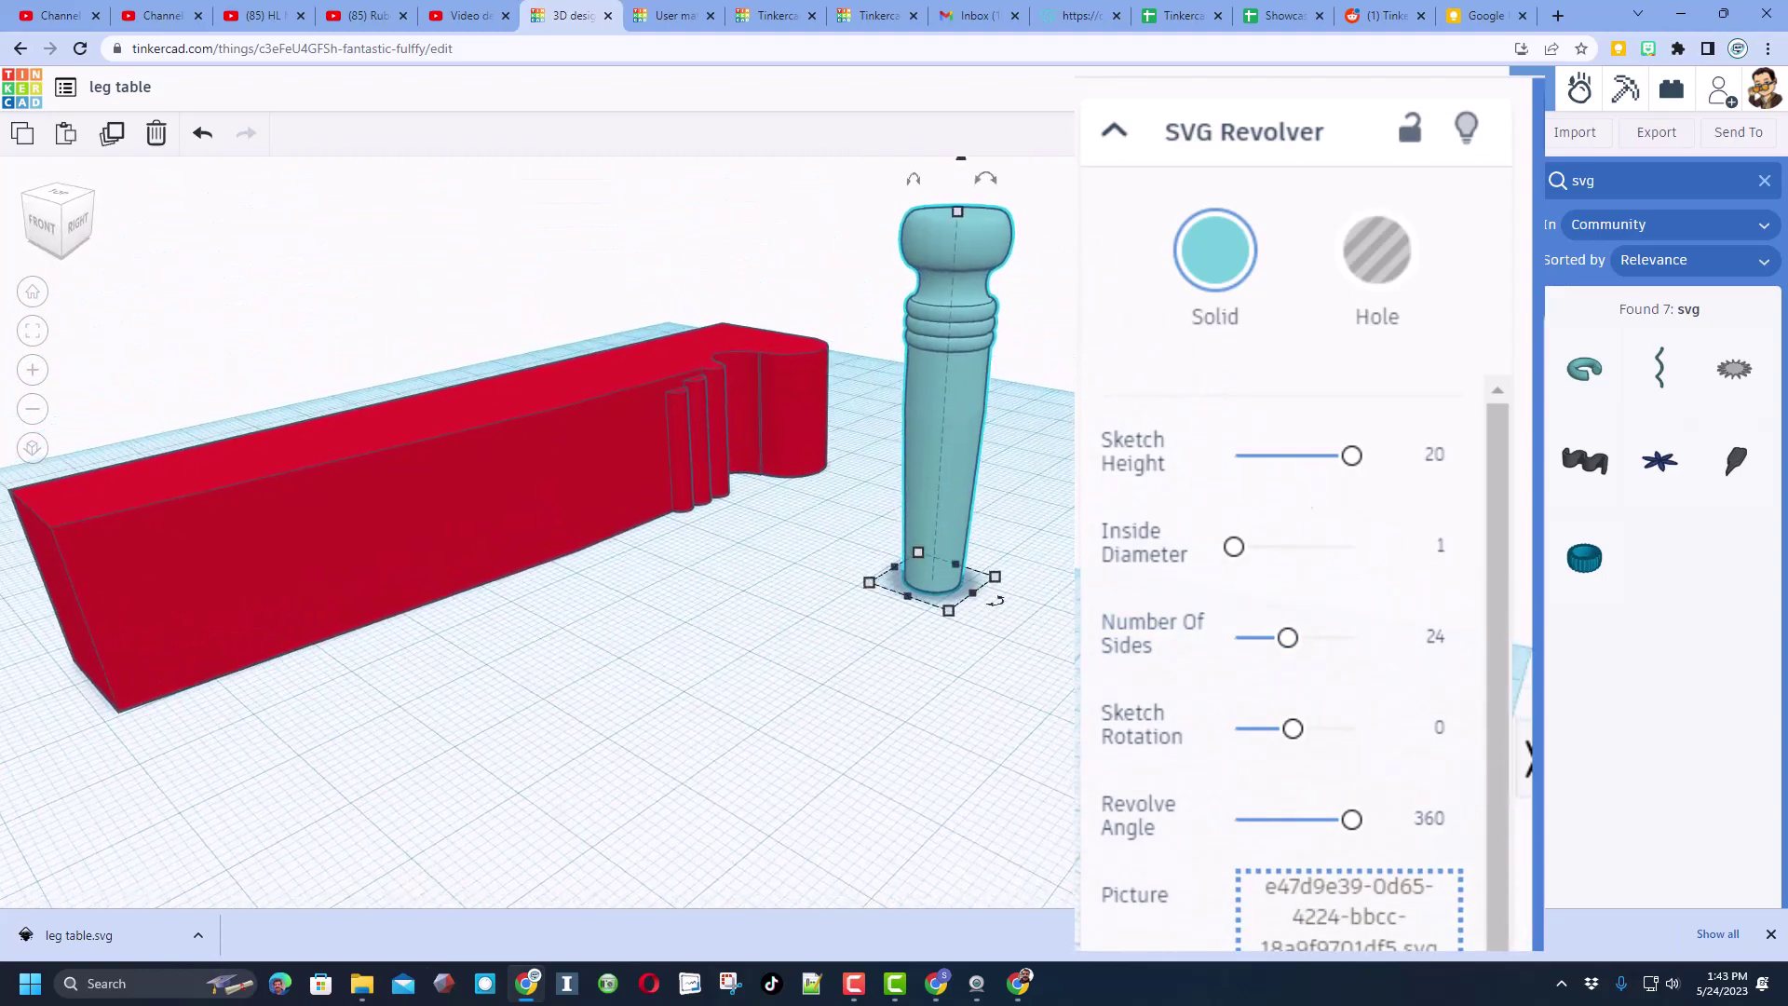
mouse_move(957, 213)
left_mouse_down()
mouse_move(950, 160)
mouse_move(969, 200)
left_mouse_up()
scroll(968, 201, "down", 1)
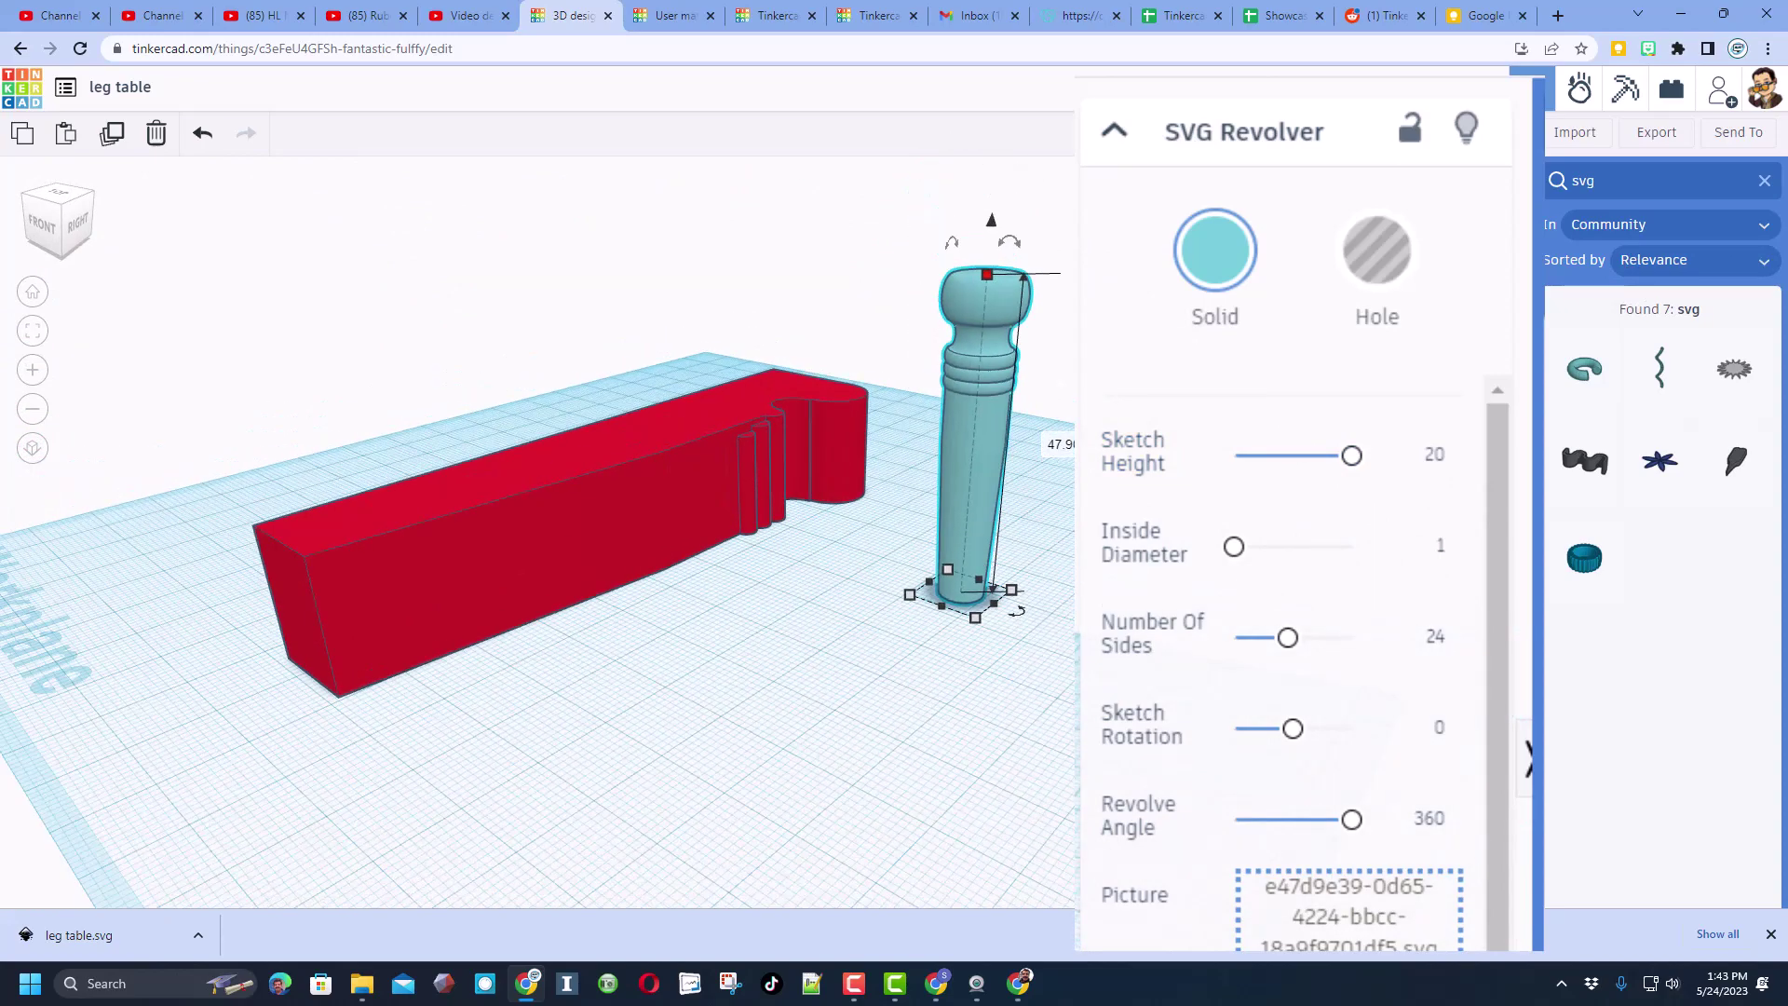
right_click_drag(1085, 456, 1033, 614, "shift")
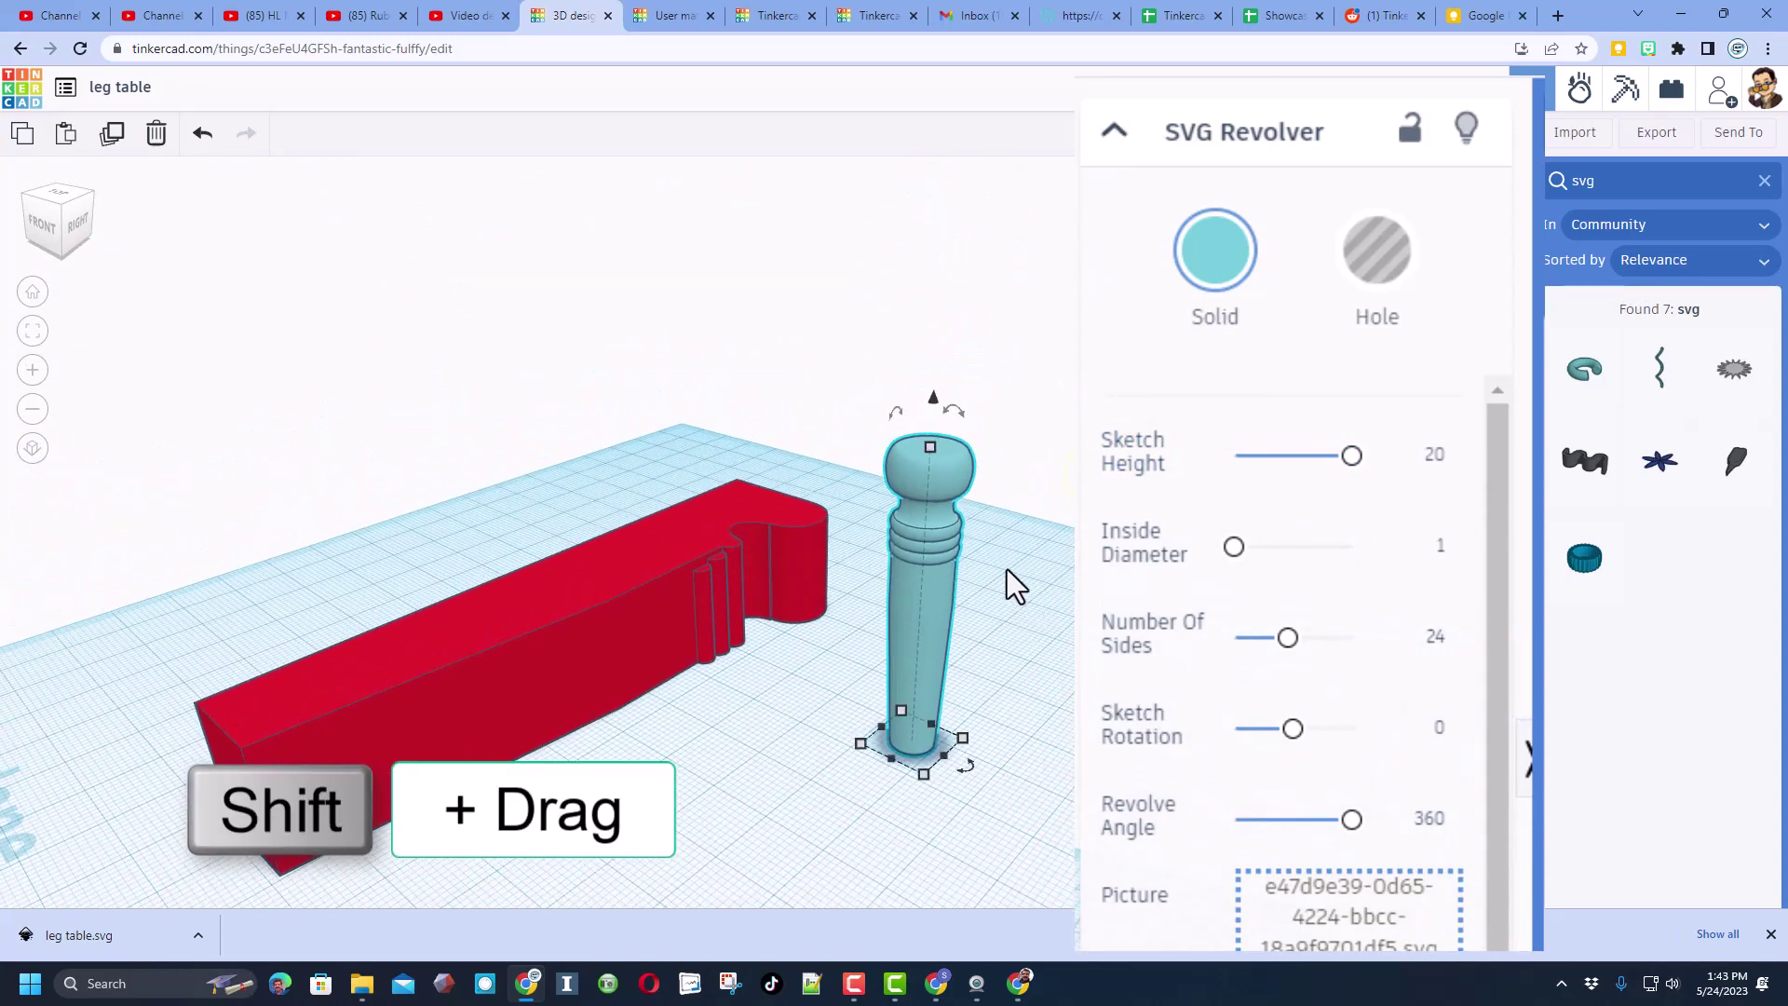
mouse_move(930, 447)
left_mouse_down()
mouse_move(966, 356)
mouse_move(959, 451)
left_mouse_up()
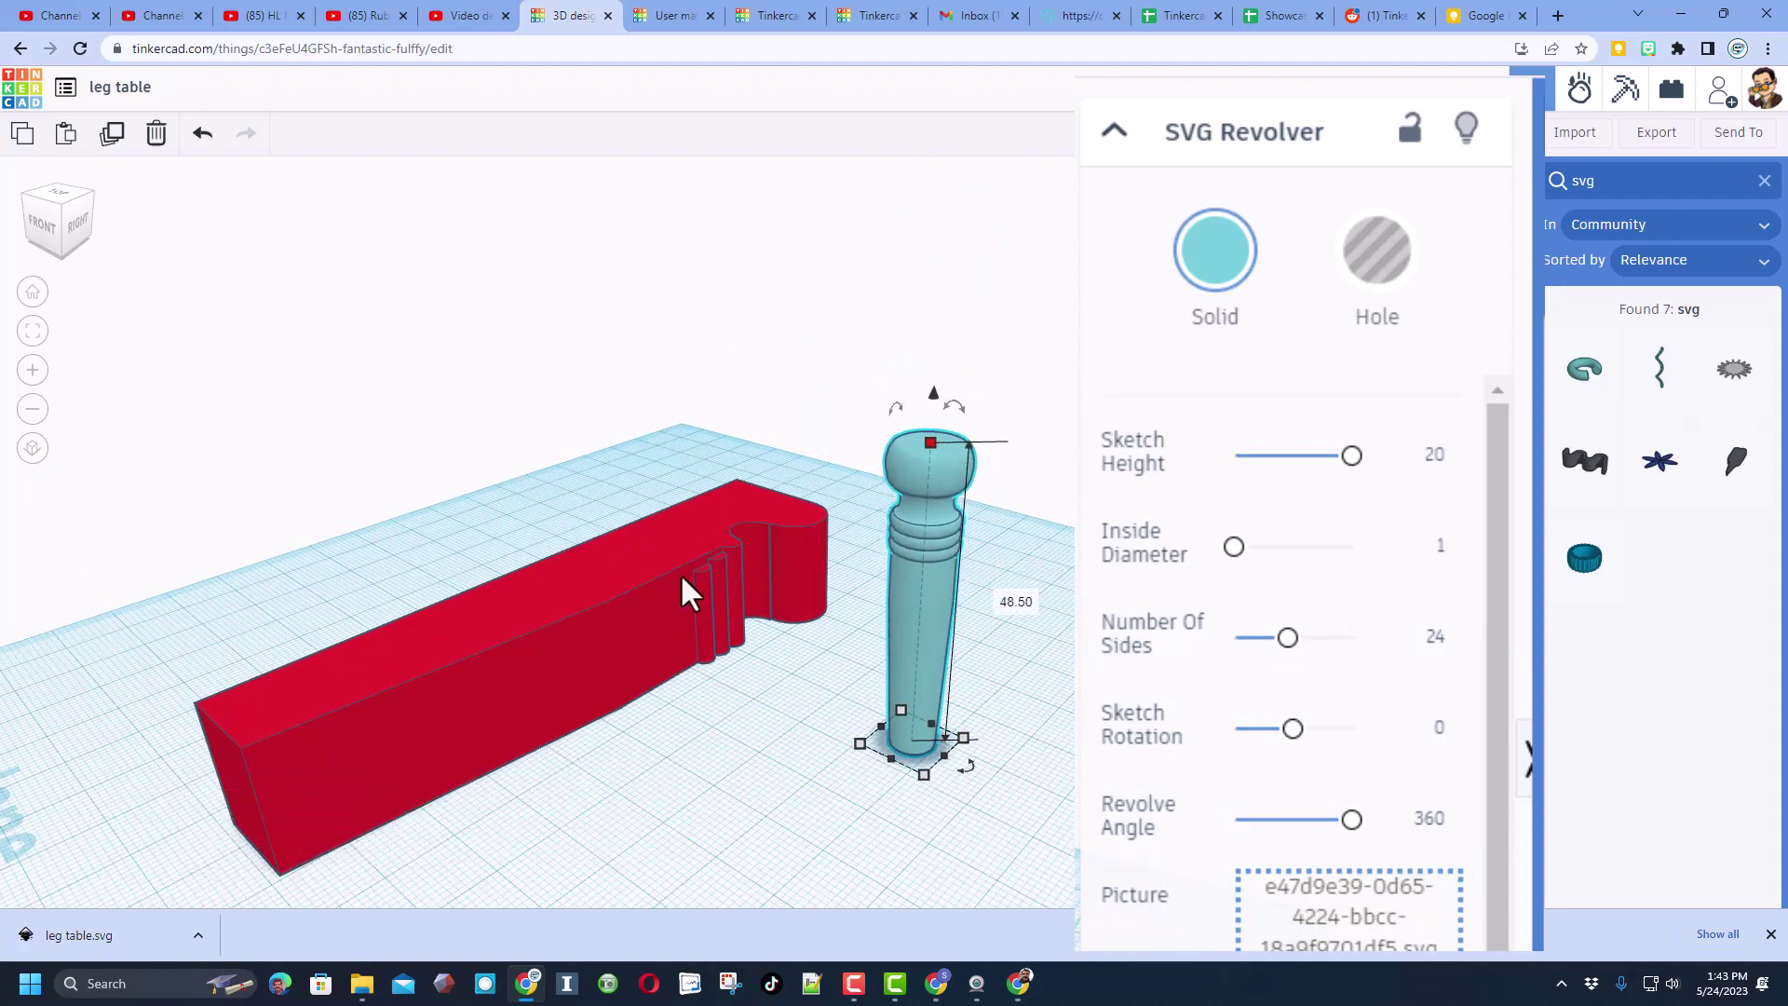
Step: Move the red leg profile about 51 by 55 mm toward the back of the workplane, away from the revolved leg
left_click_drag(501, 614, 551, 445)
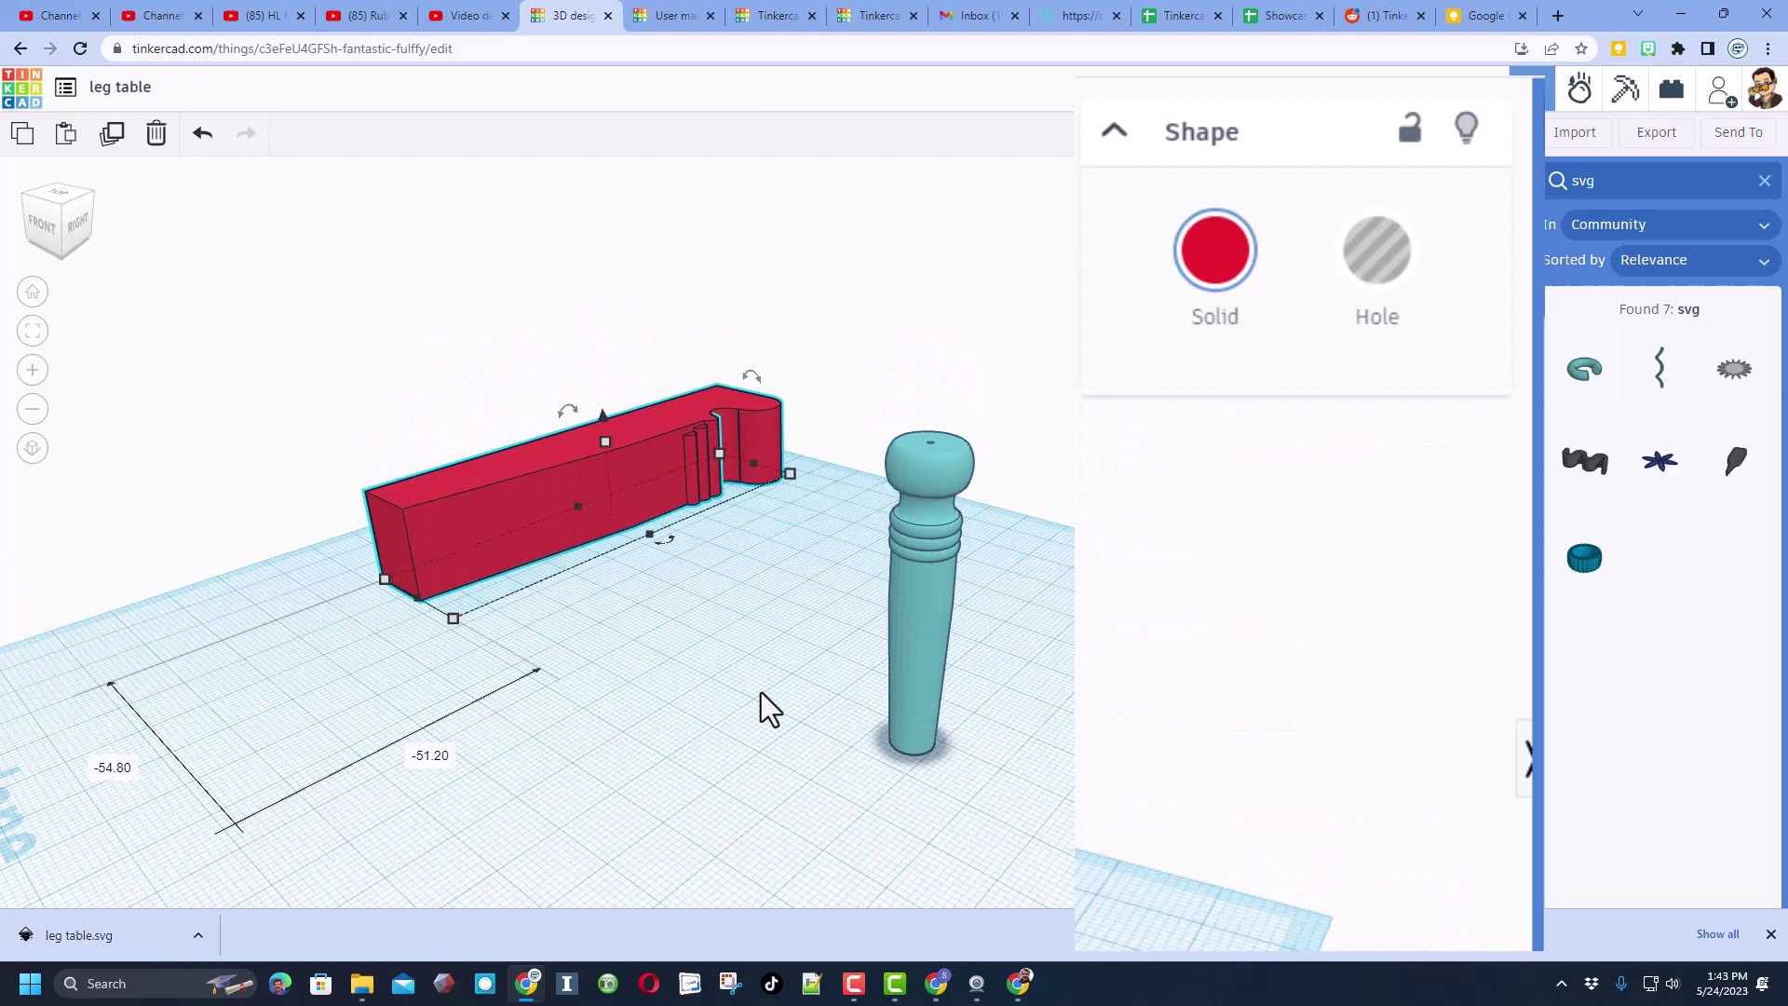
left_click(785, 722)
right_click_drag(782, 733, 817, 780)
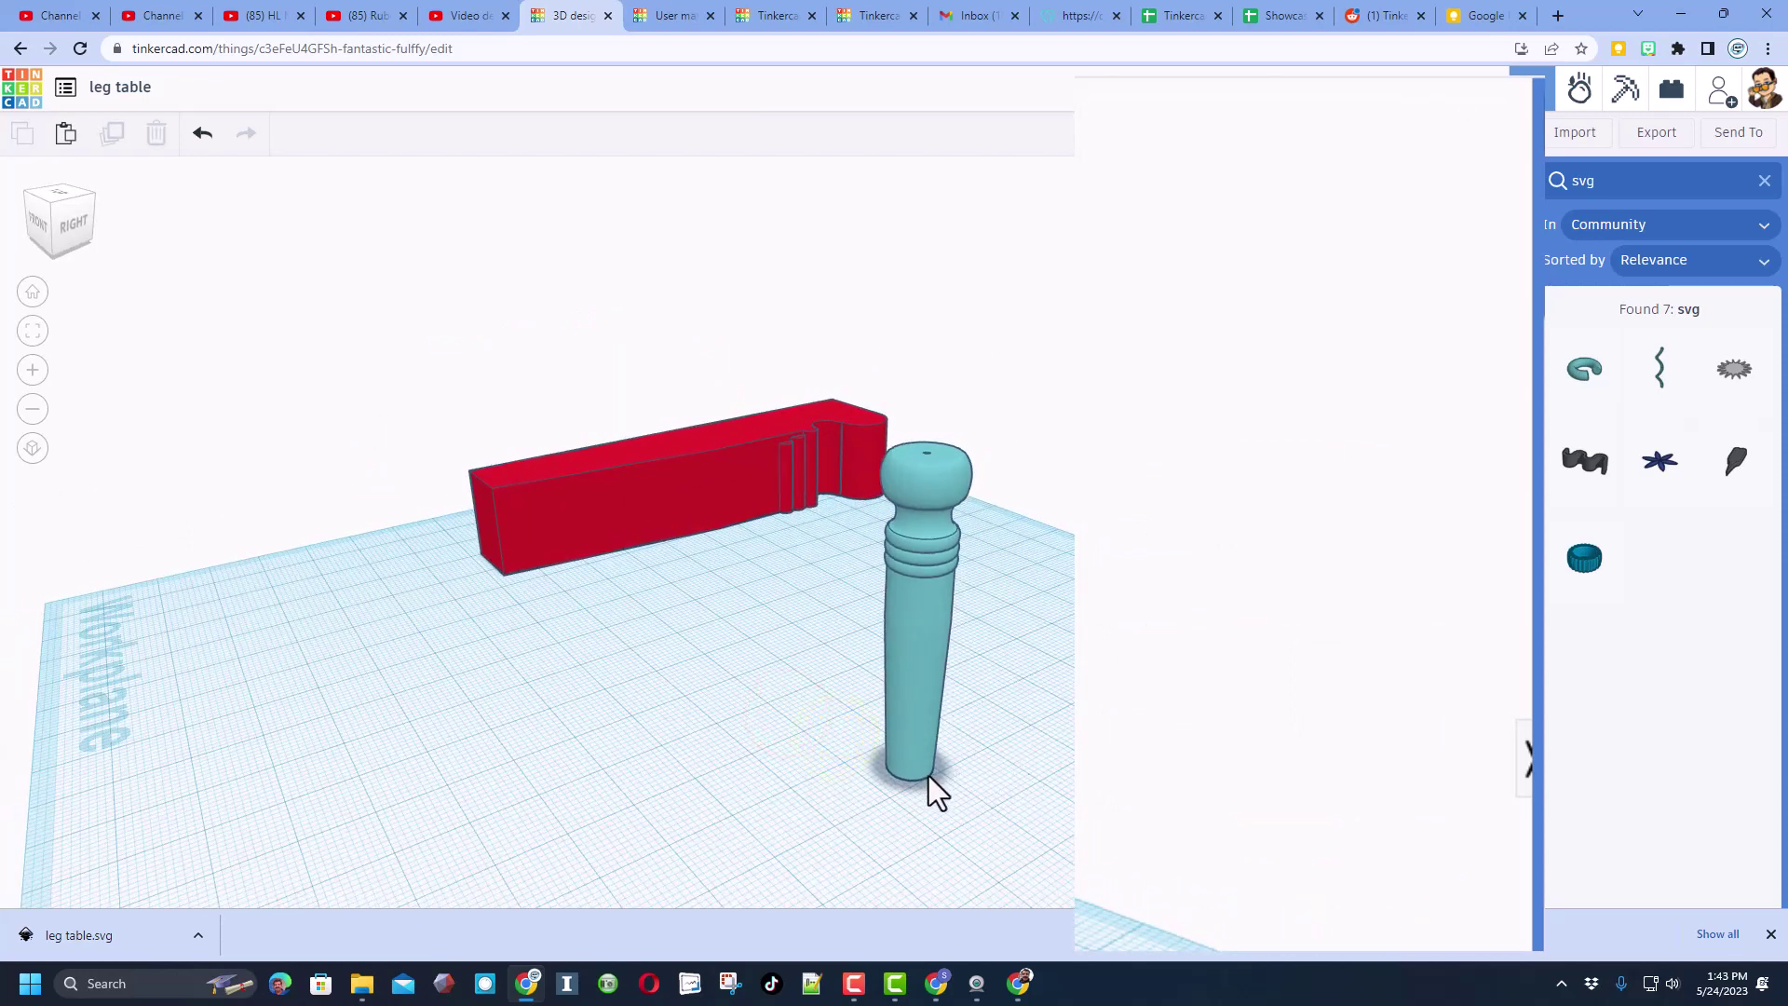
Step: Duplicate the revolved leg, set the snap grid to 1.0 mm and super nudge the copy well away from the original
left_click(989, 640)
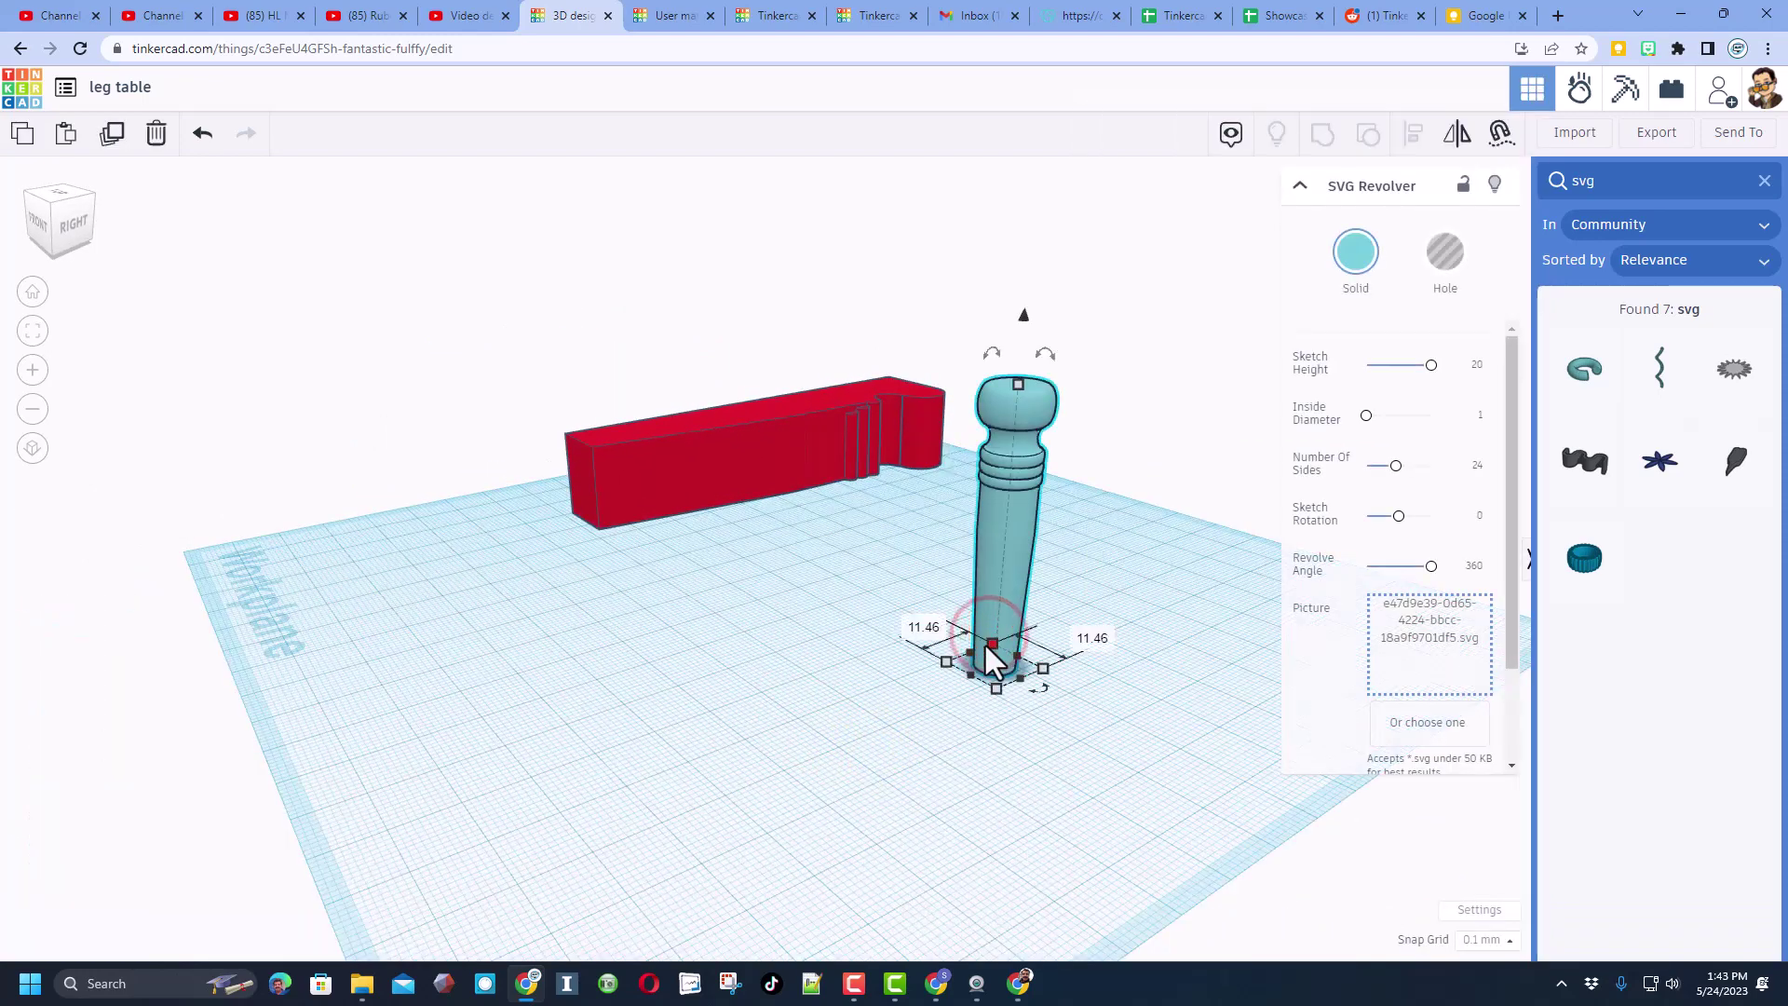
key("shift+Left")
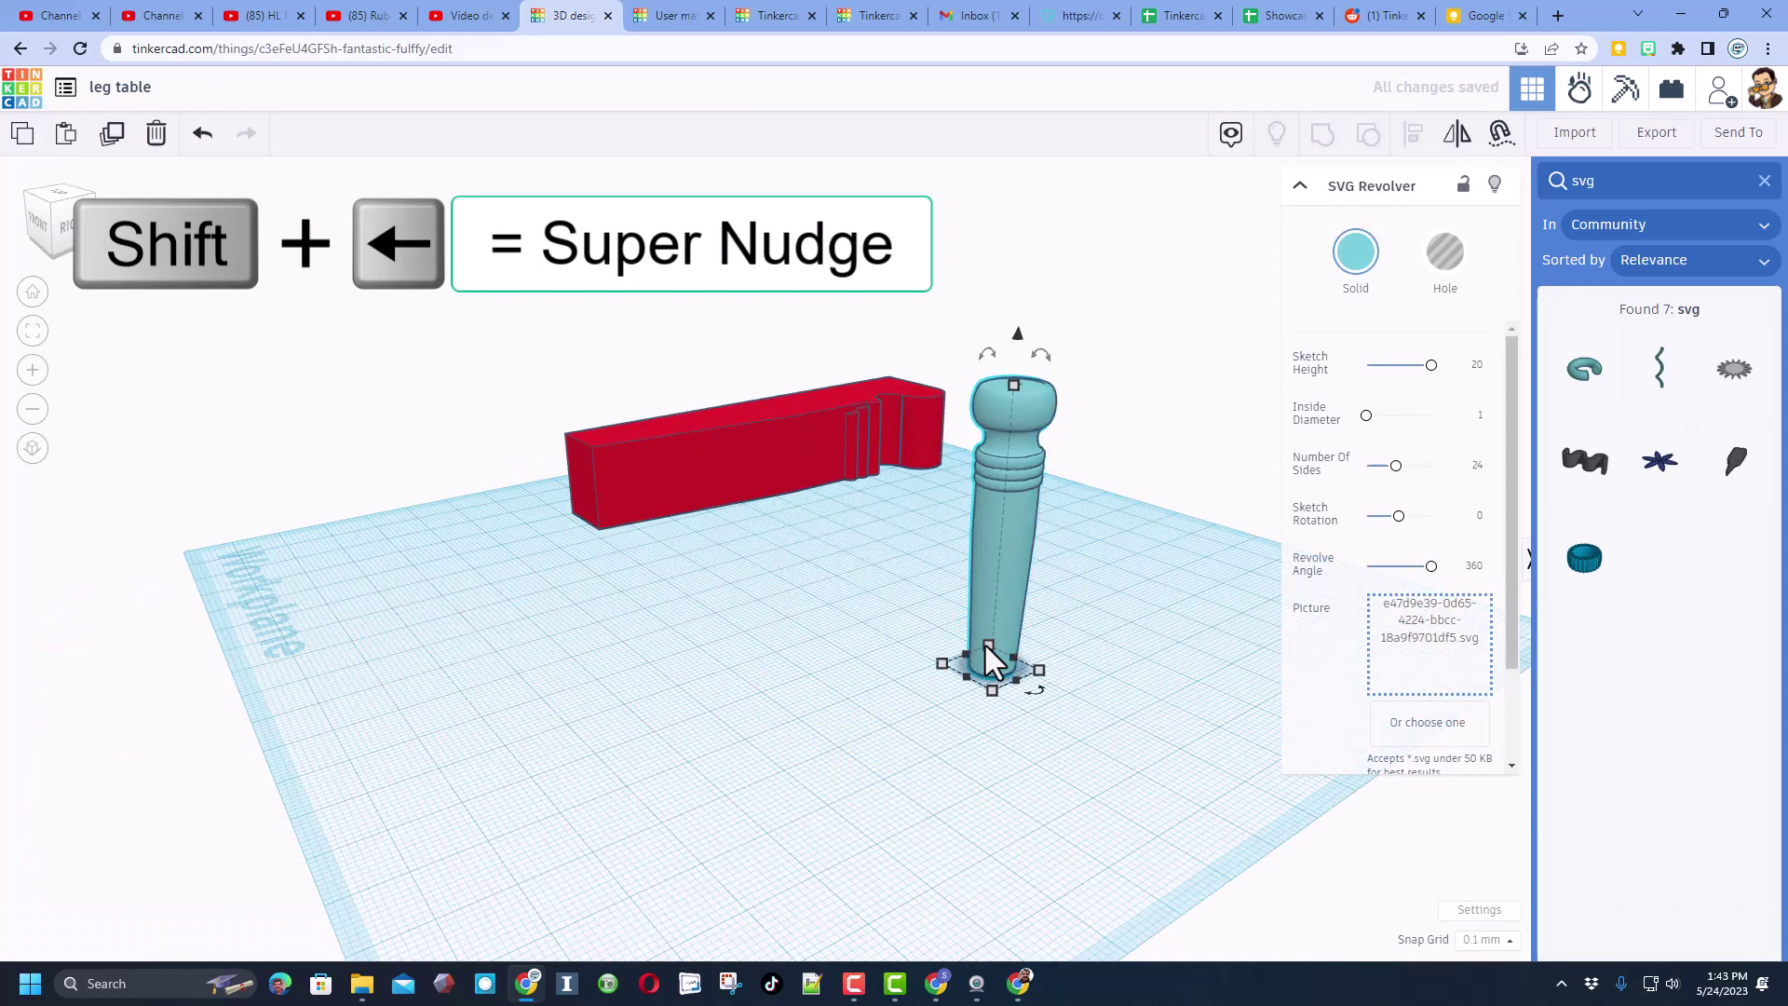
key("shift+Left")
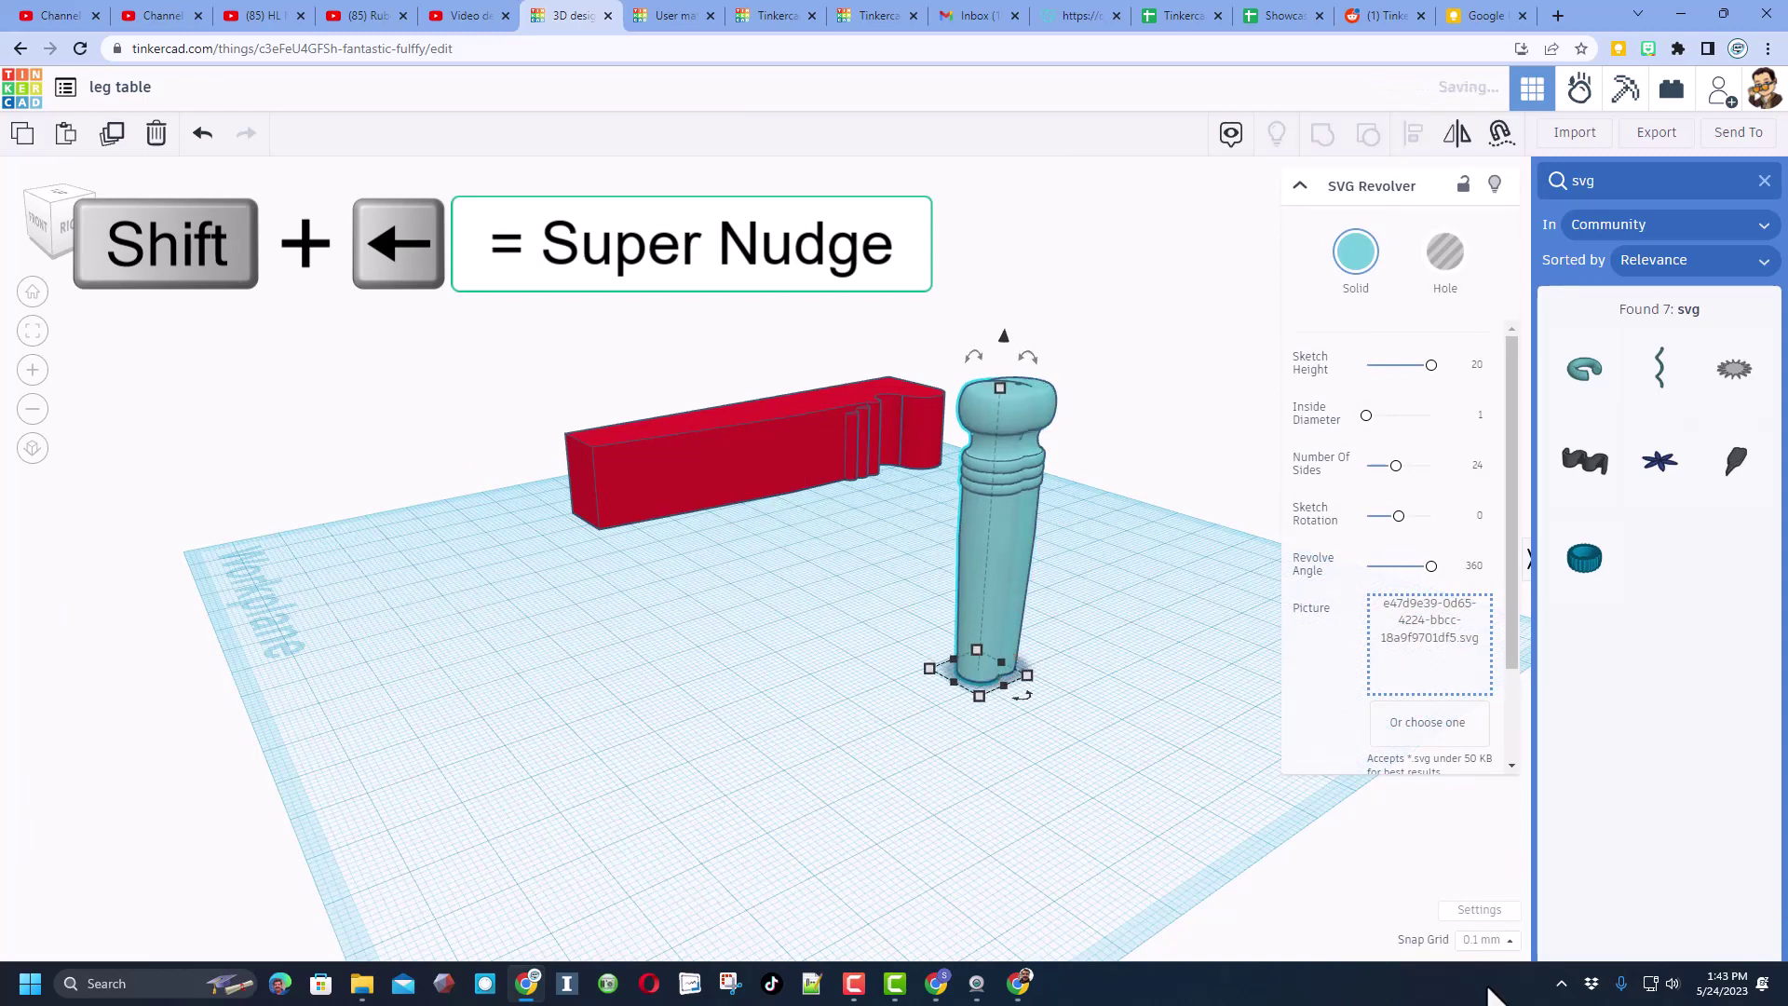
left_click(1484, 940)
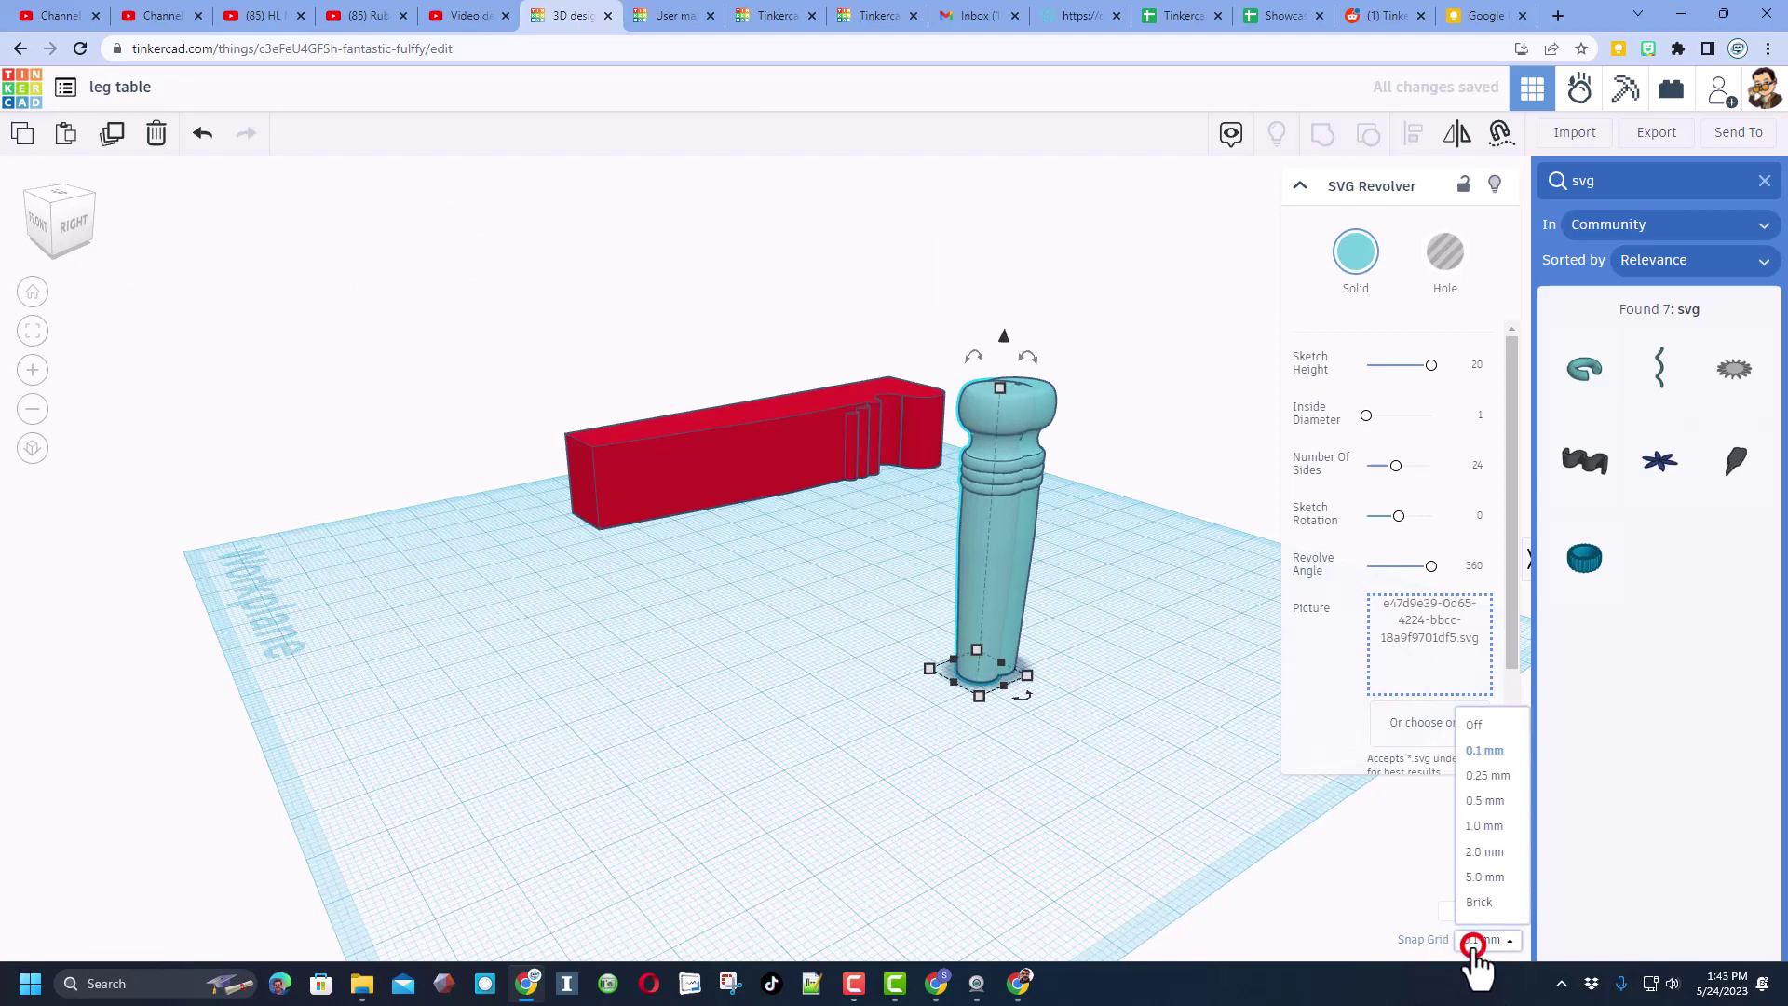
left_click(1482, 826)
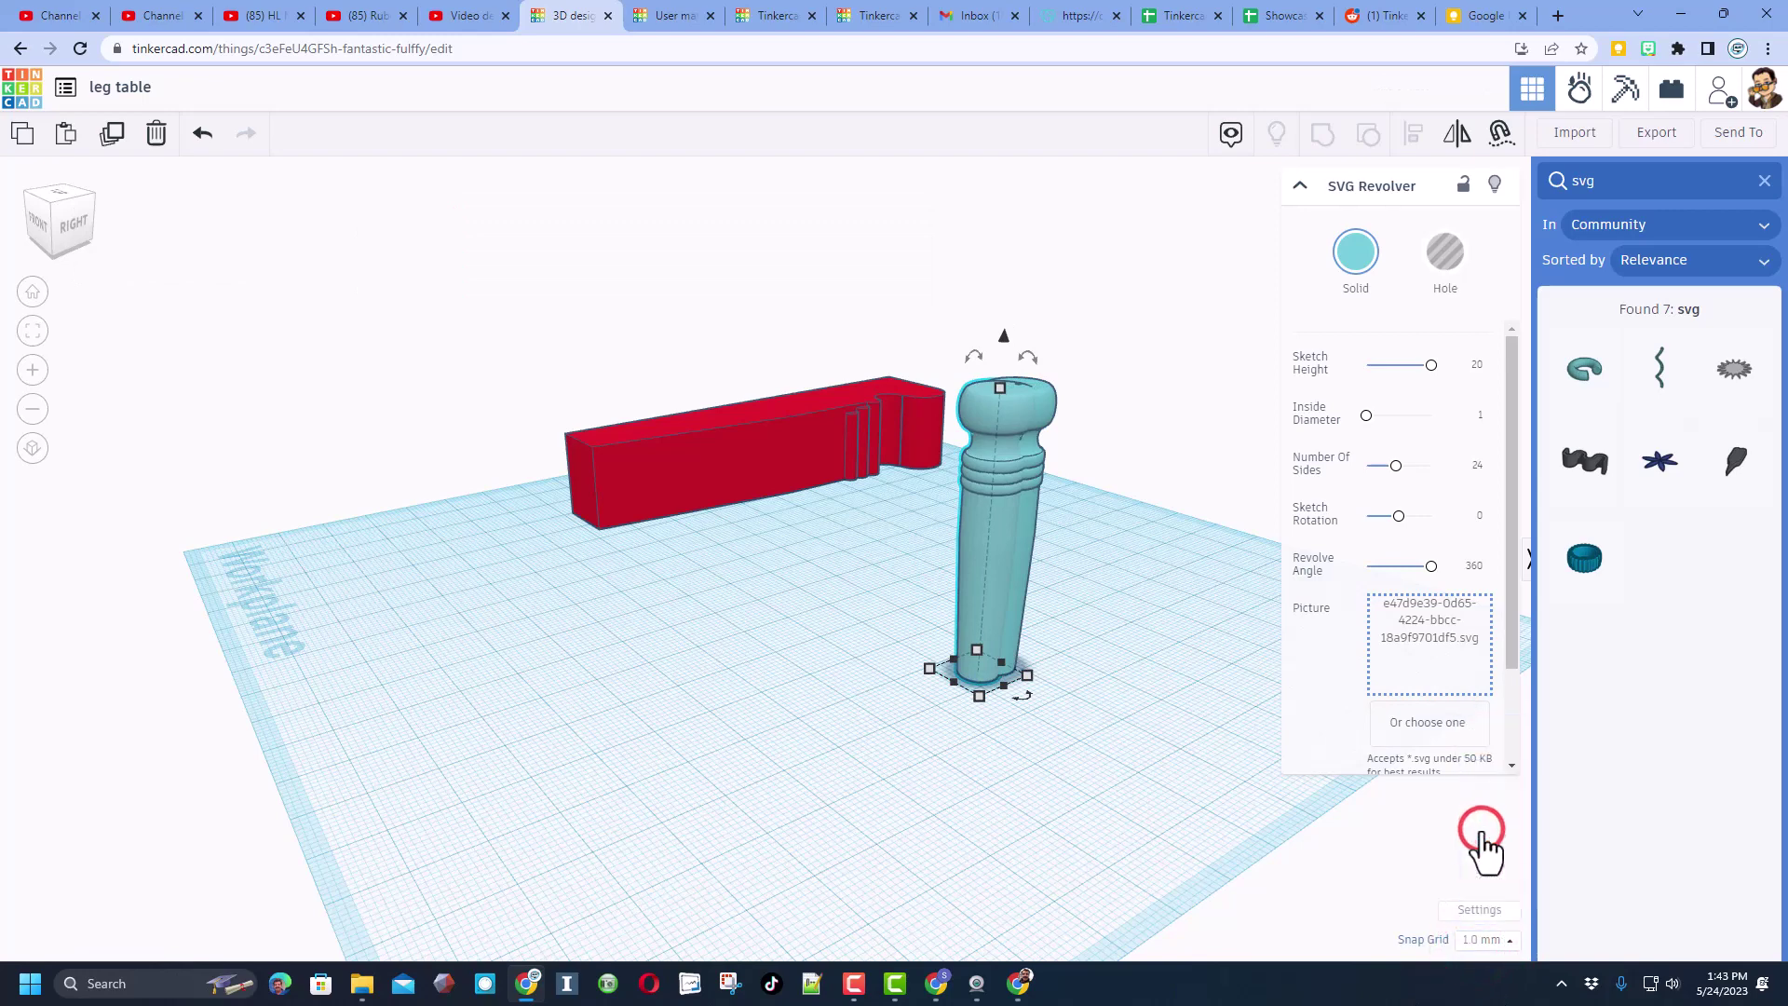
key("shift+Left")
key("shift+Left")
key("shift+Left")
key("shift+Left")
key("shift+Left")
key("shift+Left")
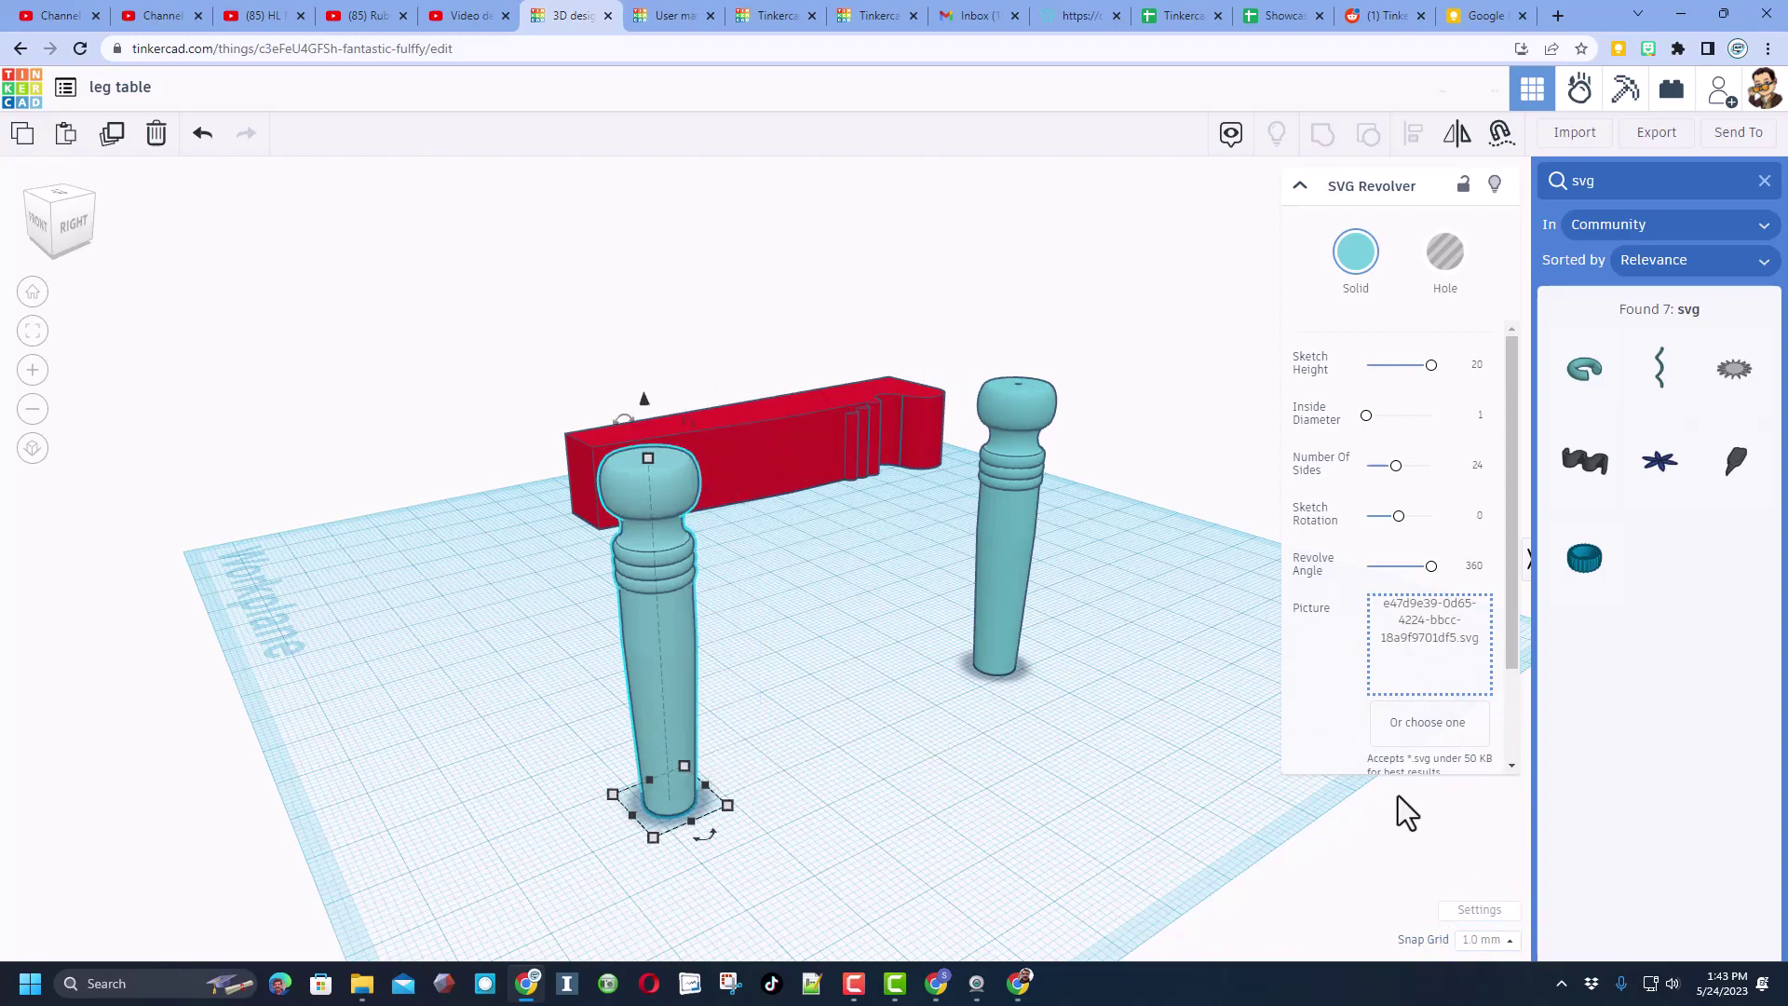
Step: Duplicate the two revolved legs together and super nudge the copies sideways three times to form a set of four
right_click_drag(351, 706, 672, 713)
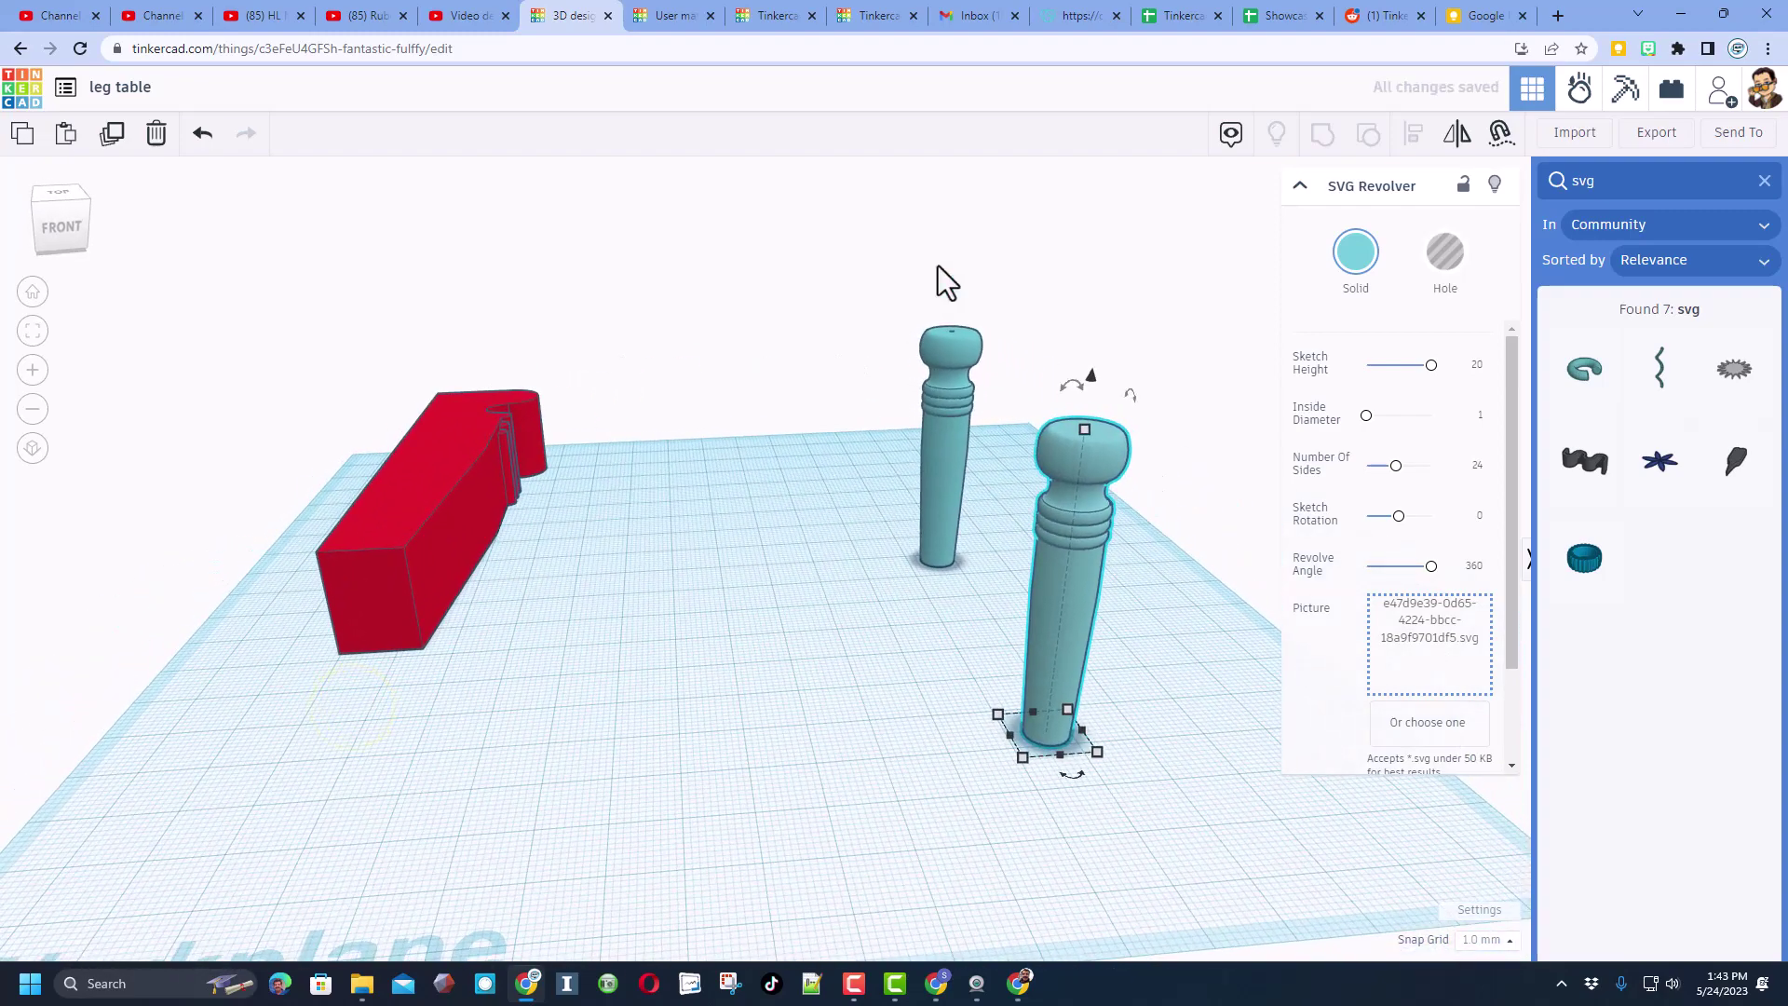
key("ctrl+d")
left_click_drag(938, 263, 1080, 564)
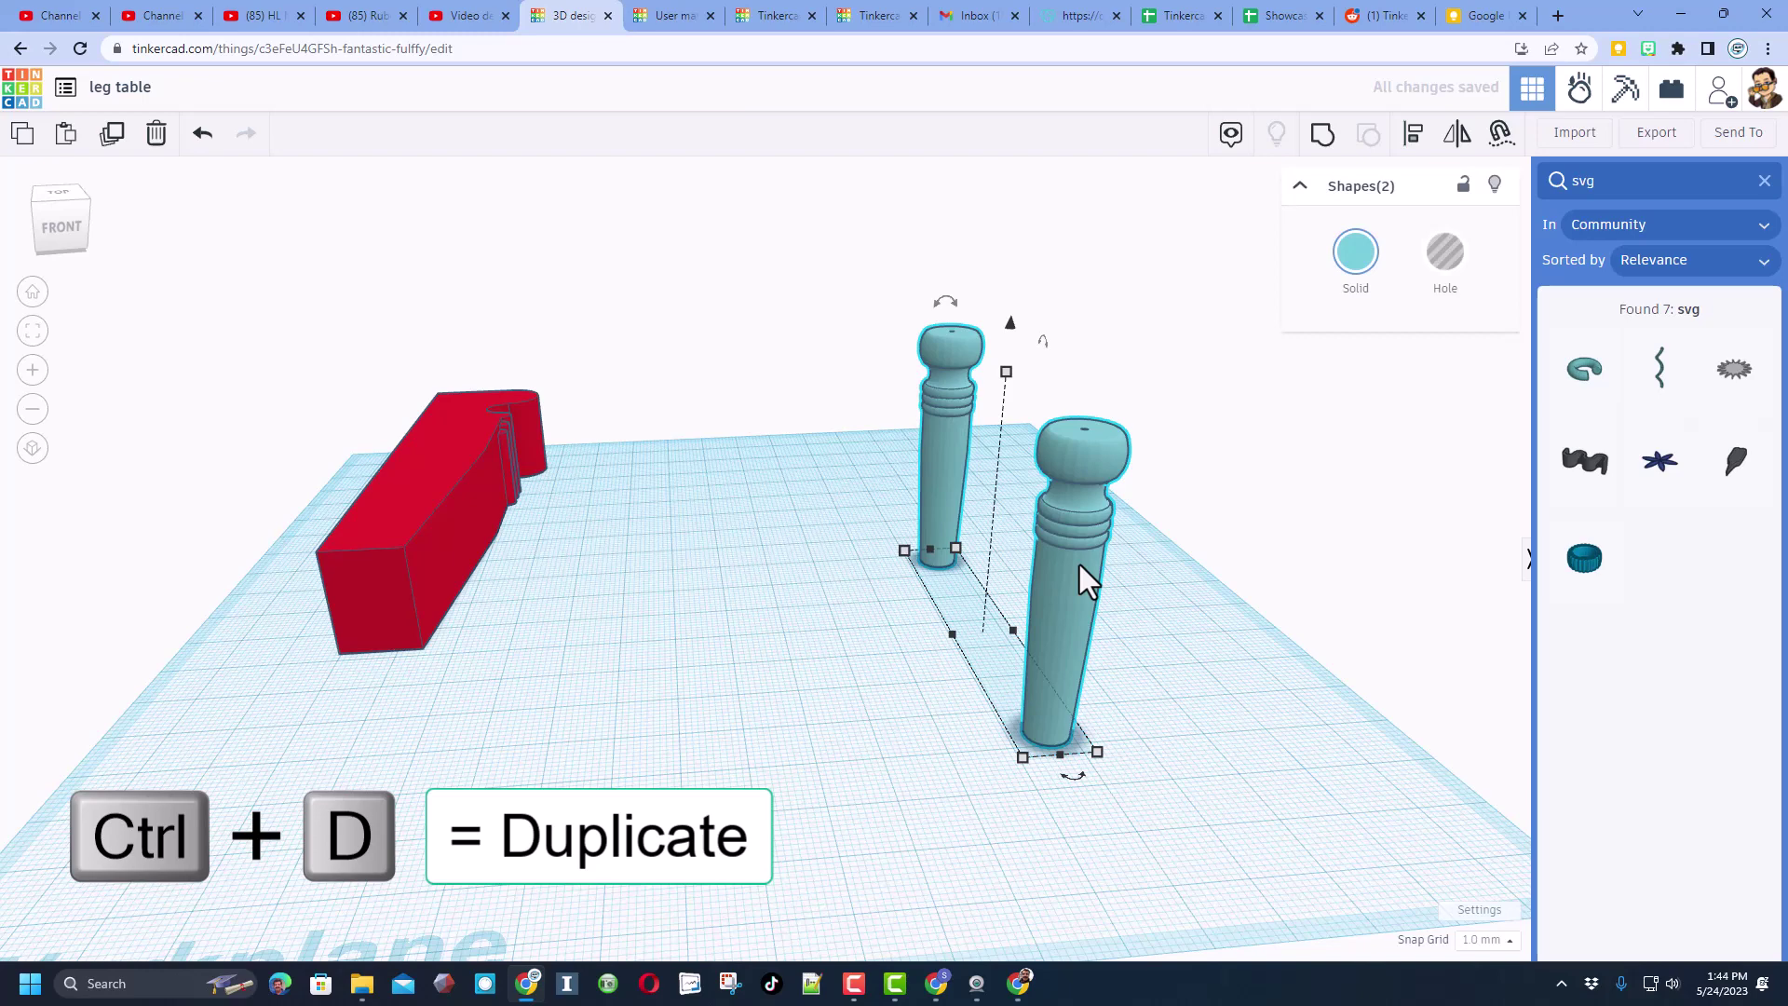
key("ctrl+d")
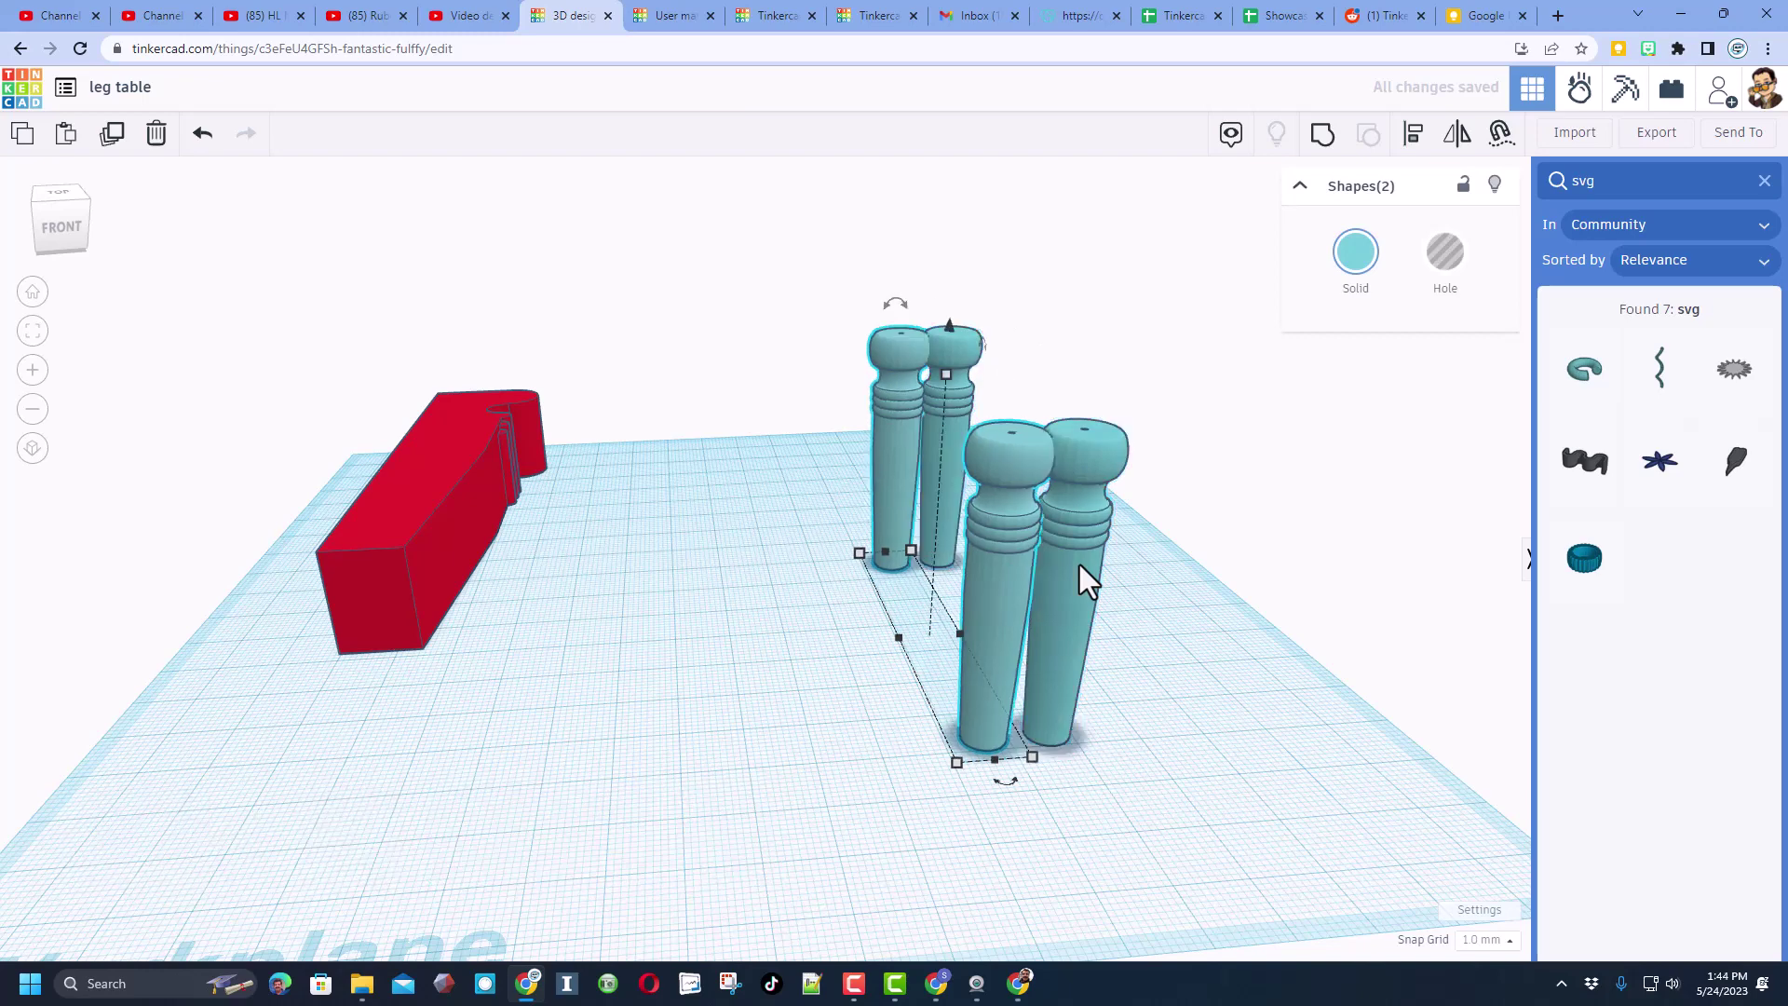
key("shift+Left")
key("shift+Left")
key("shift+Left")
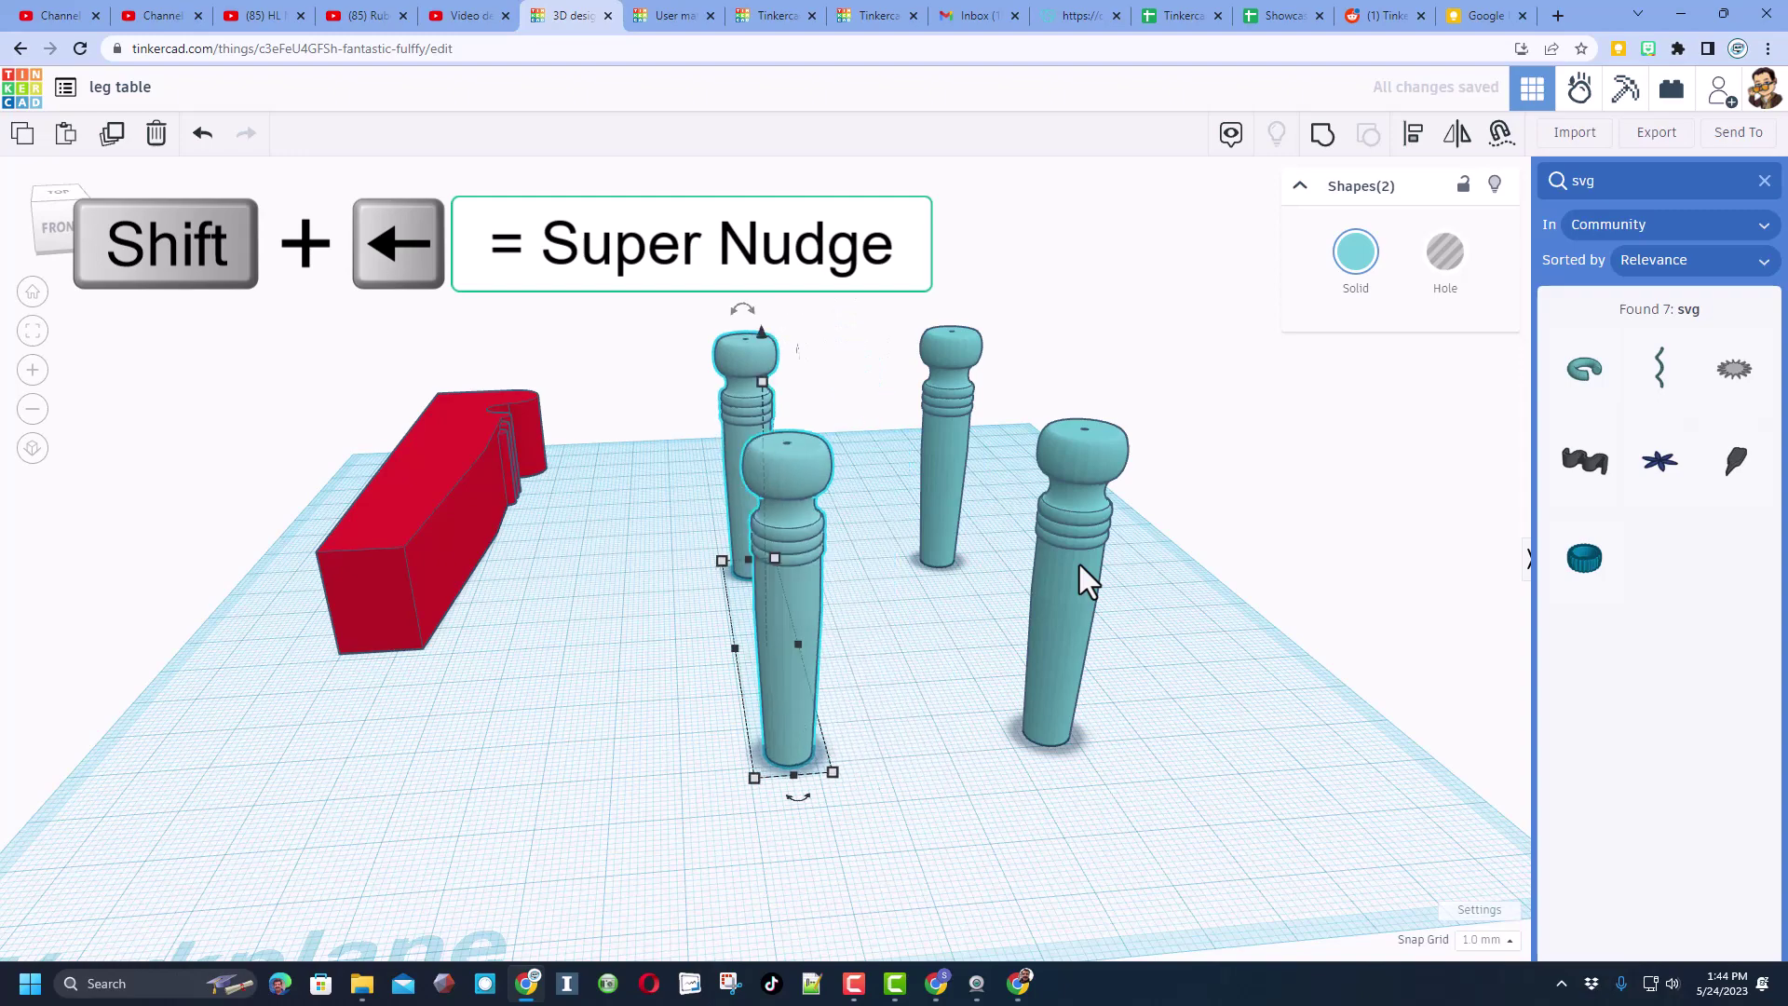
left_click(866, 706)
right_click_drag(885, 700, 1024, 577)
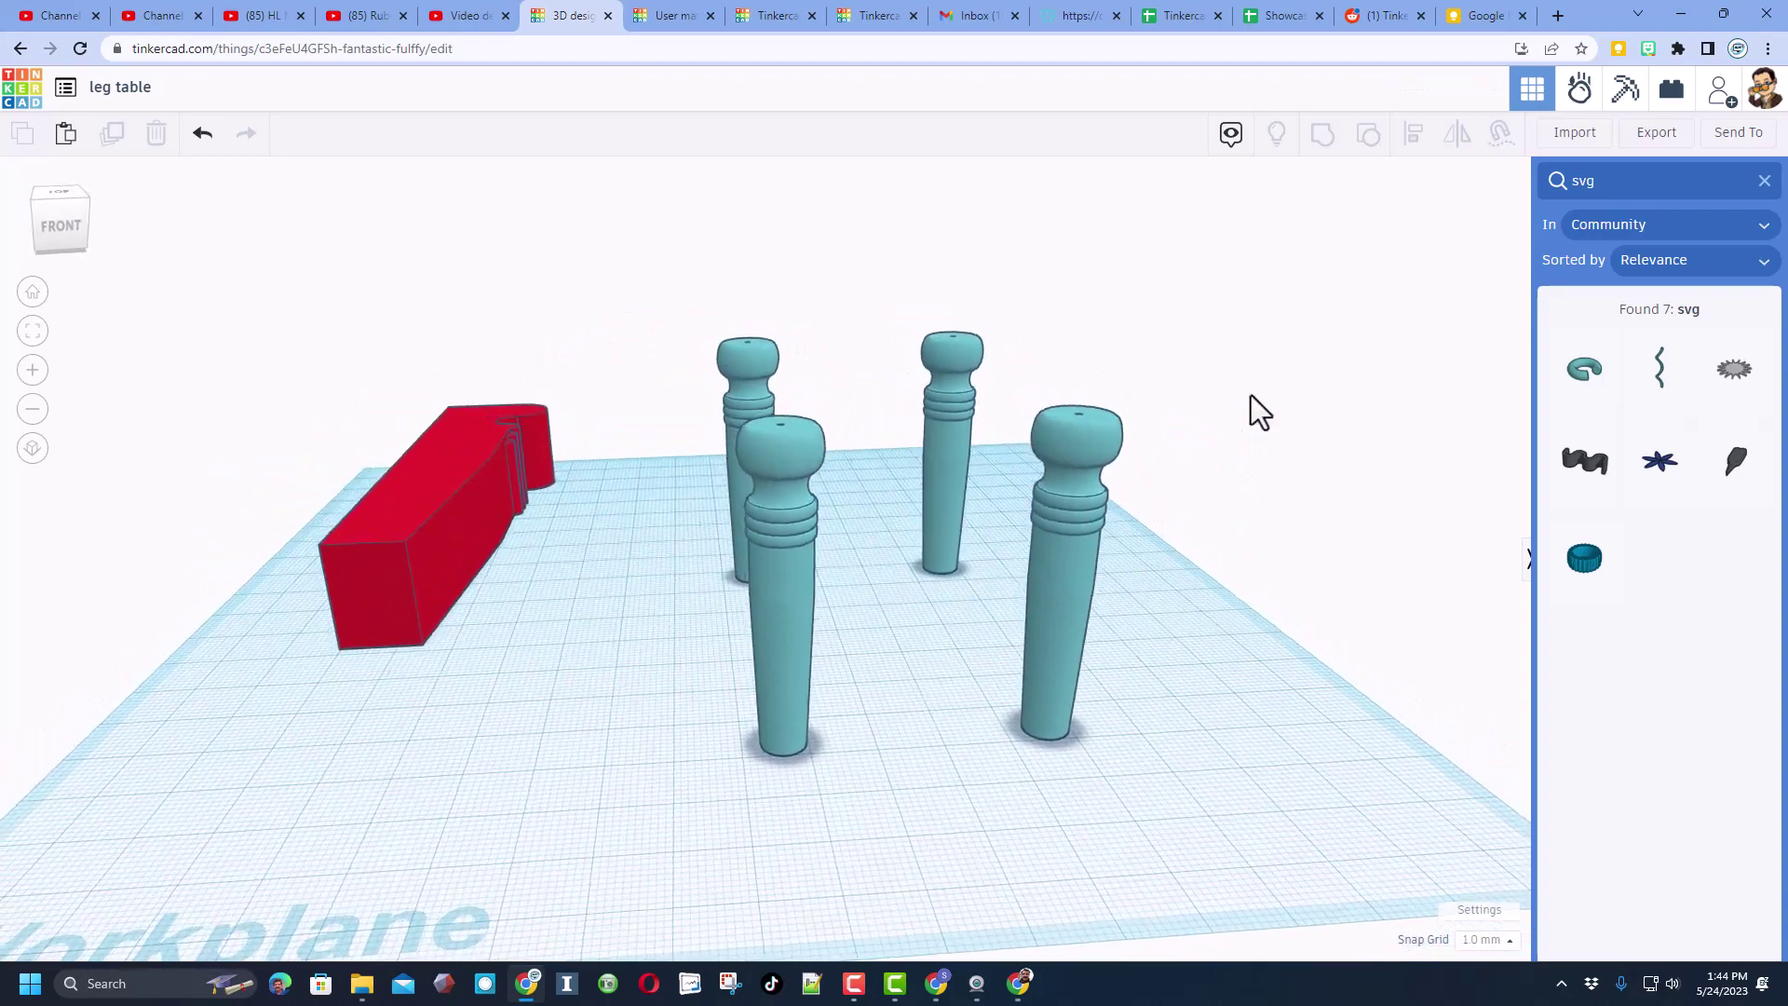
Step: Add a basic box on top of the legs and stretch it across all four, to about 94.27 mm along the stretched side
left_click(1764, 180)
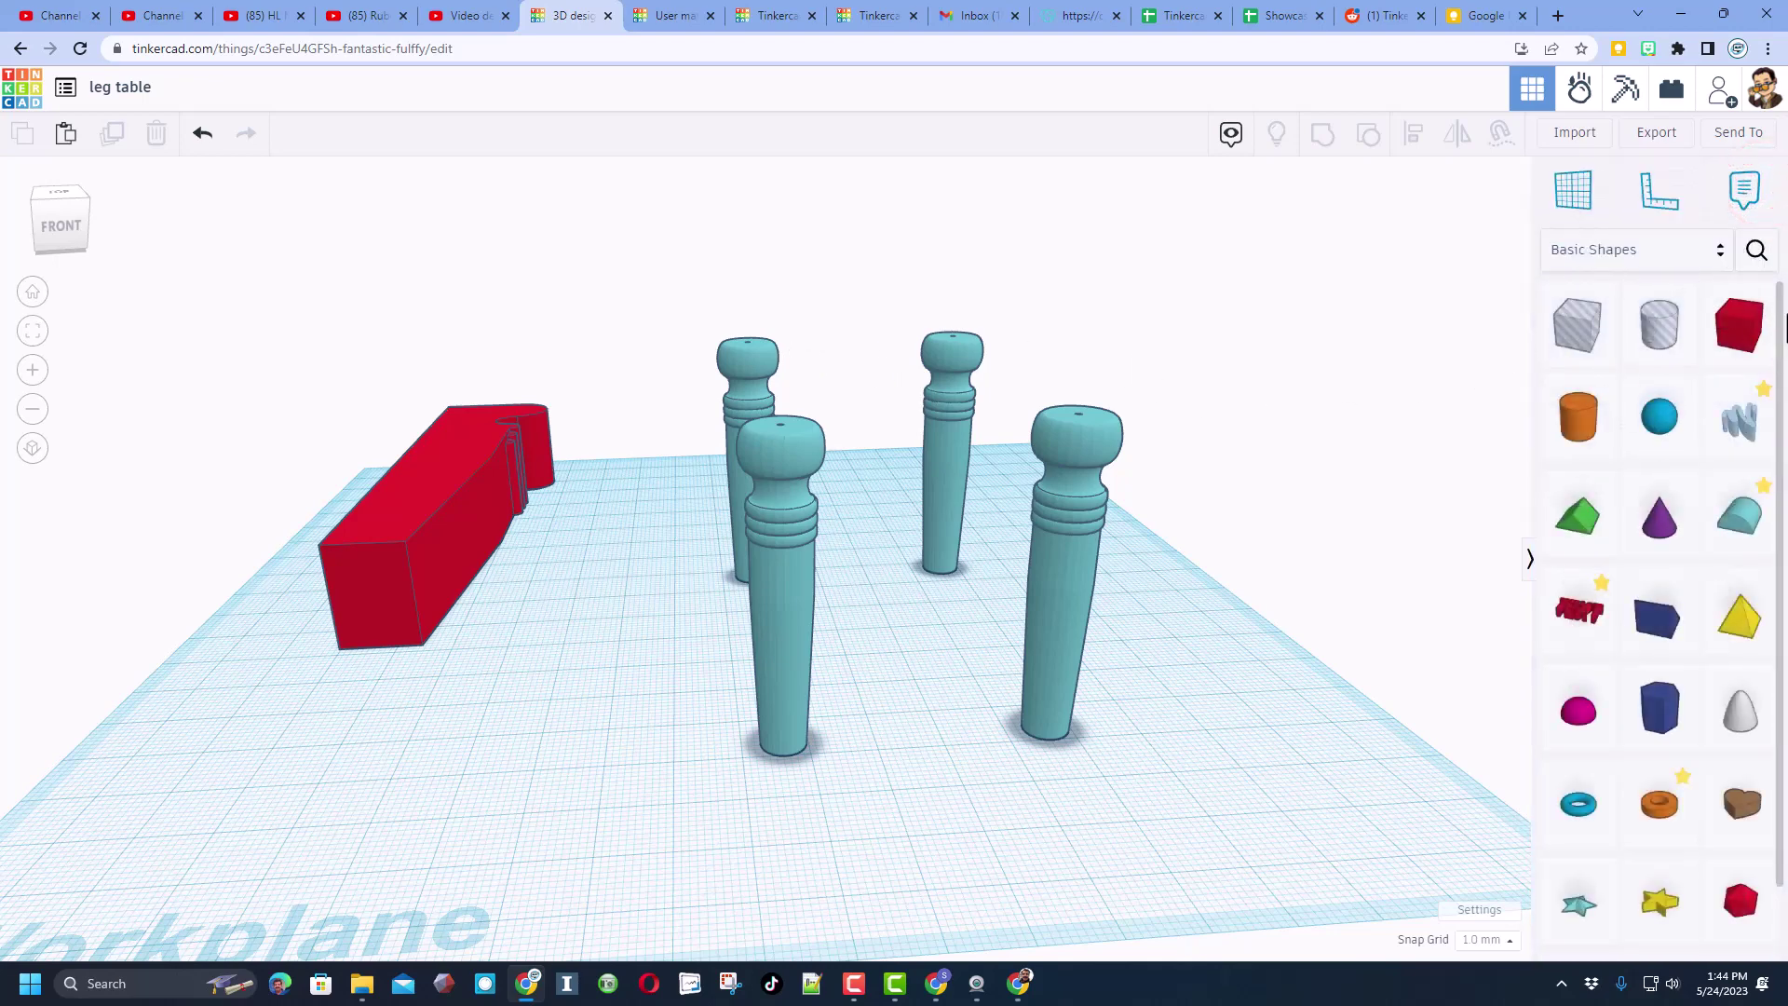
left_click_drag(1744, 344, 667, 465)
right_click_drag(718, 511, 1015, 368)
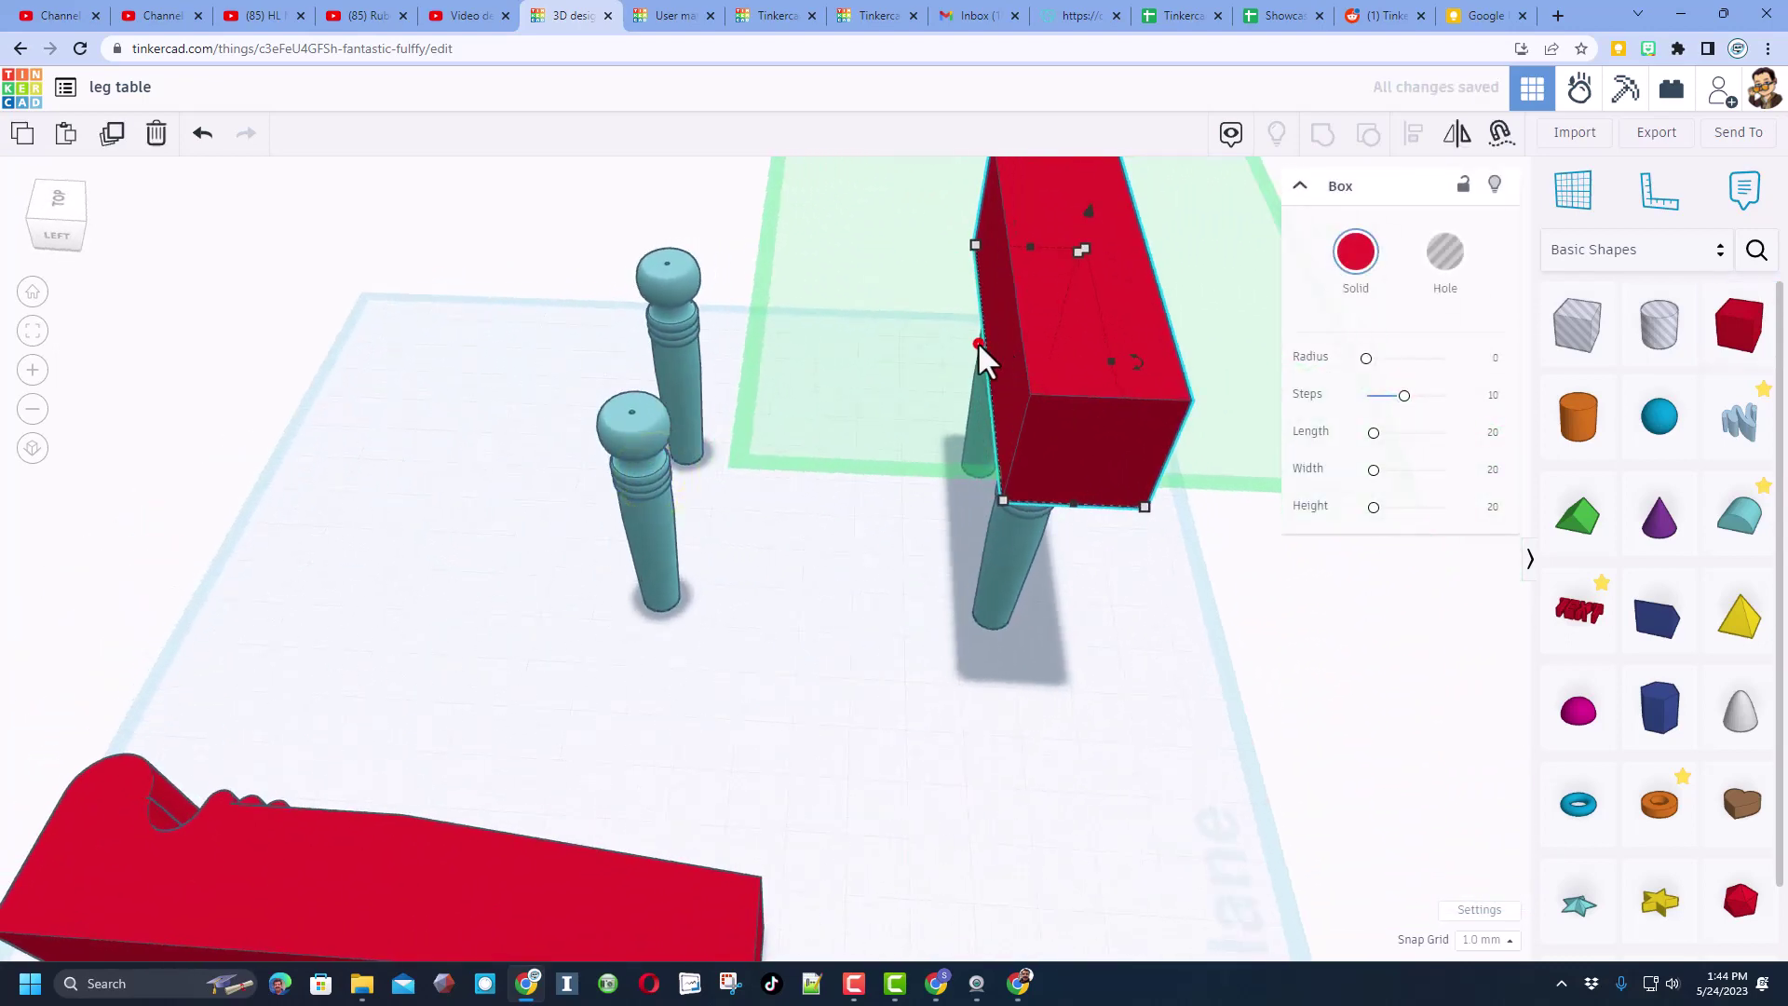
left_click_drag(978, 344, 526, 421)
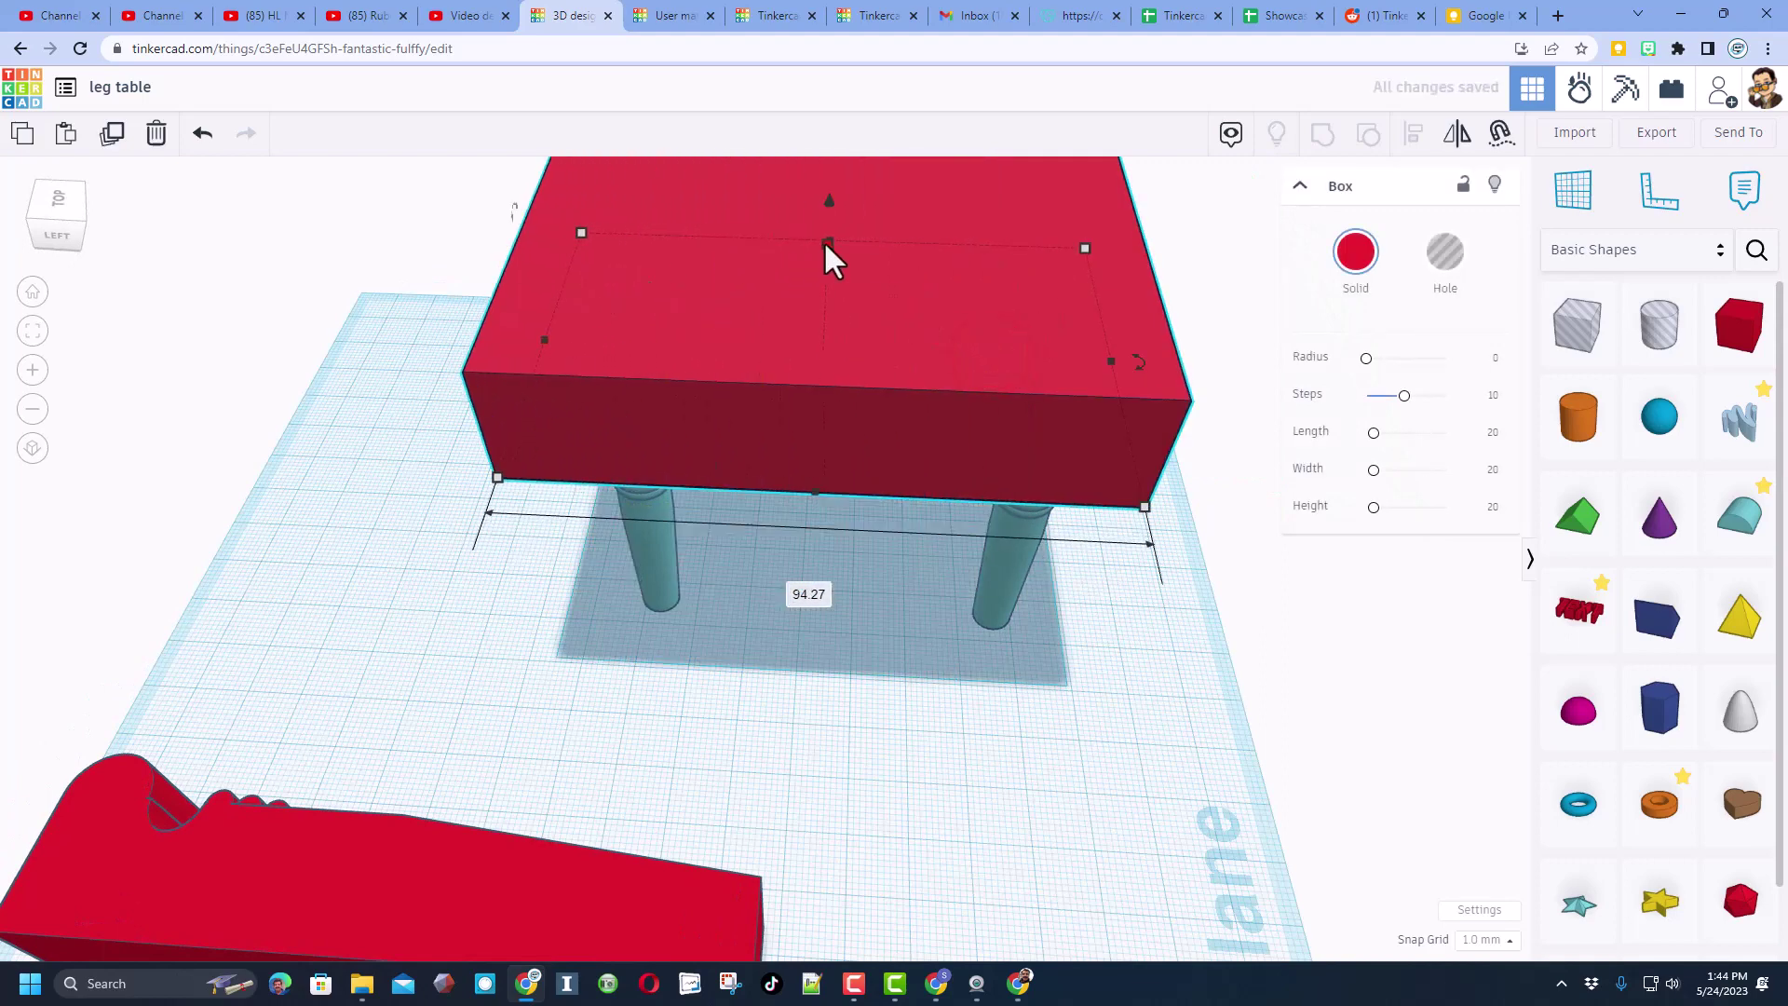
Step: Flatten the tabletop box to a thickness of 3.50 mm and set its corner radius to 2
left_click_drag(827, 246, 857, 337)
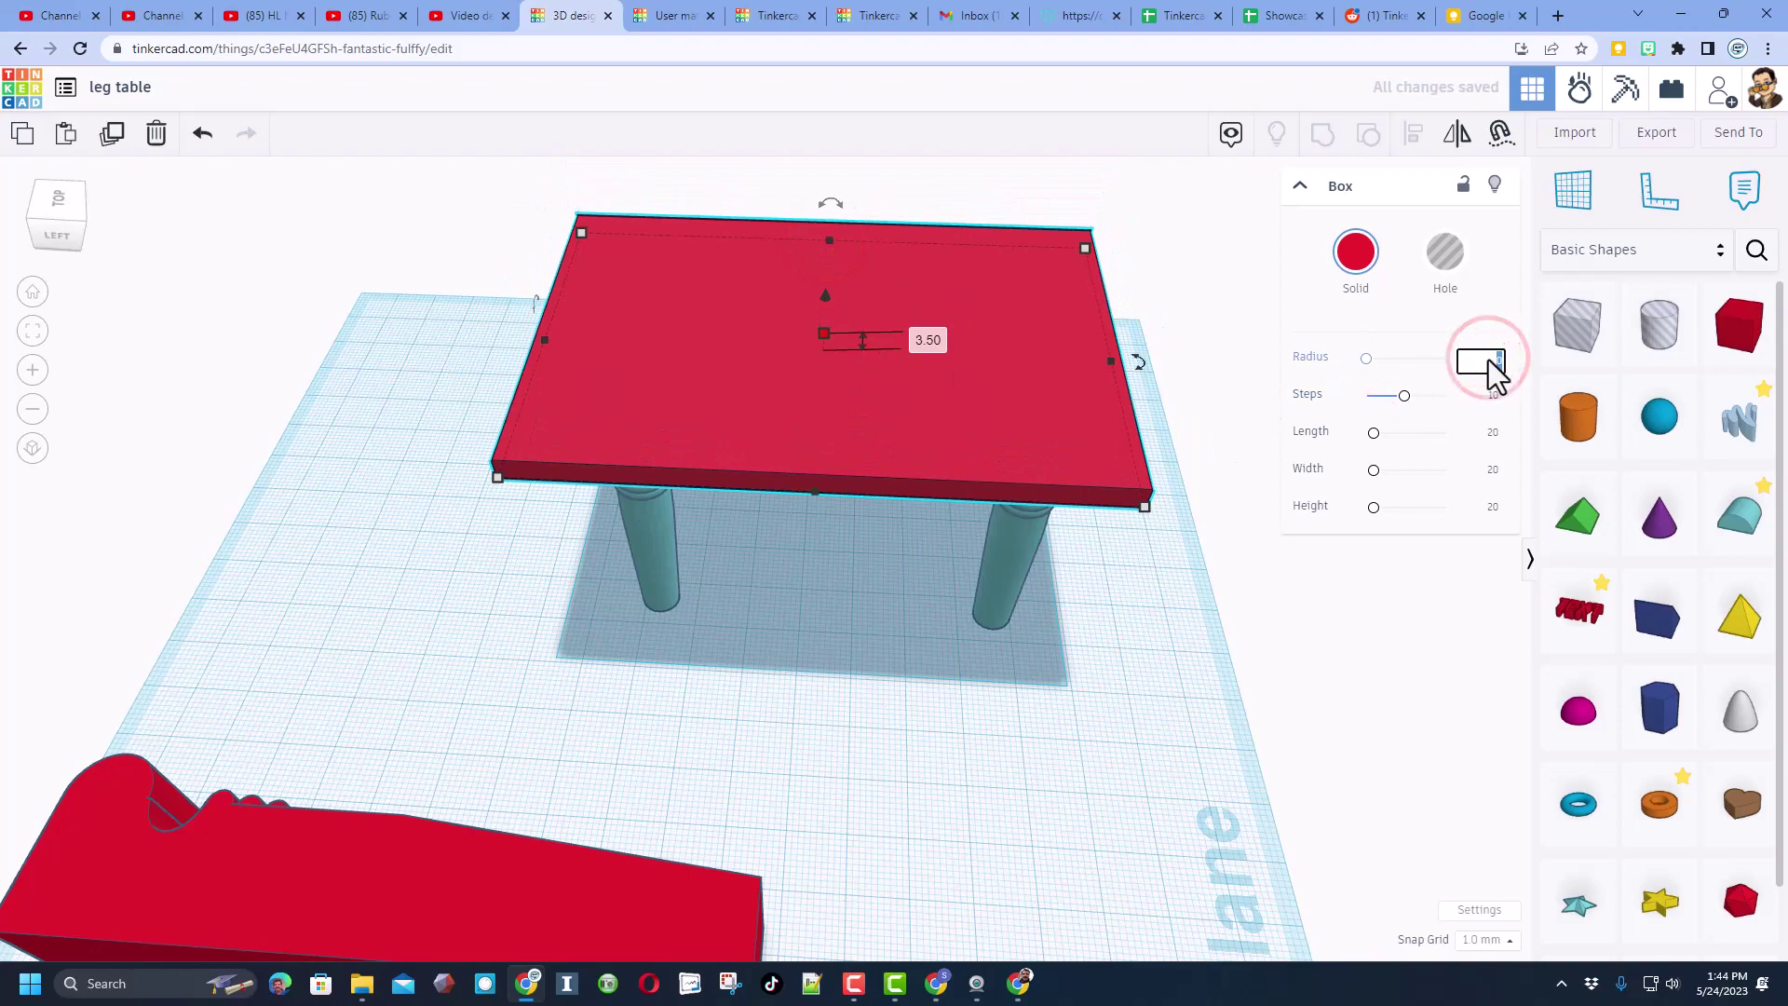
key("Return")
right_click_drag(1137, 518, 791, 475)
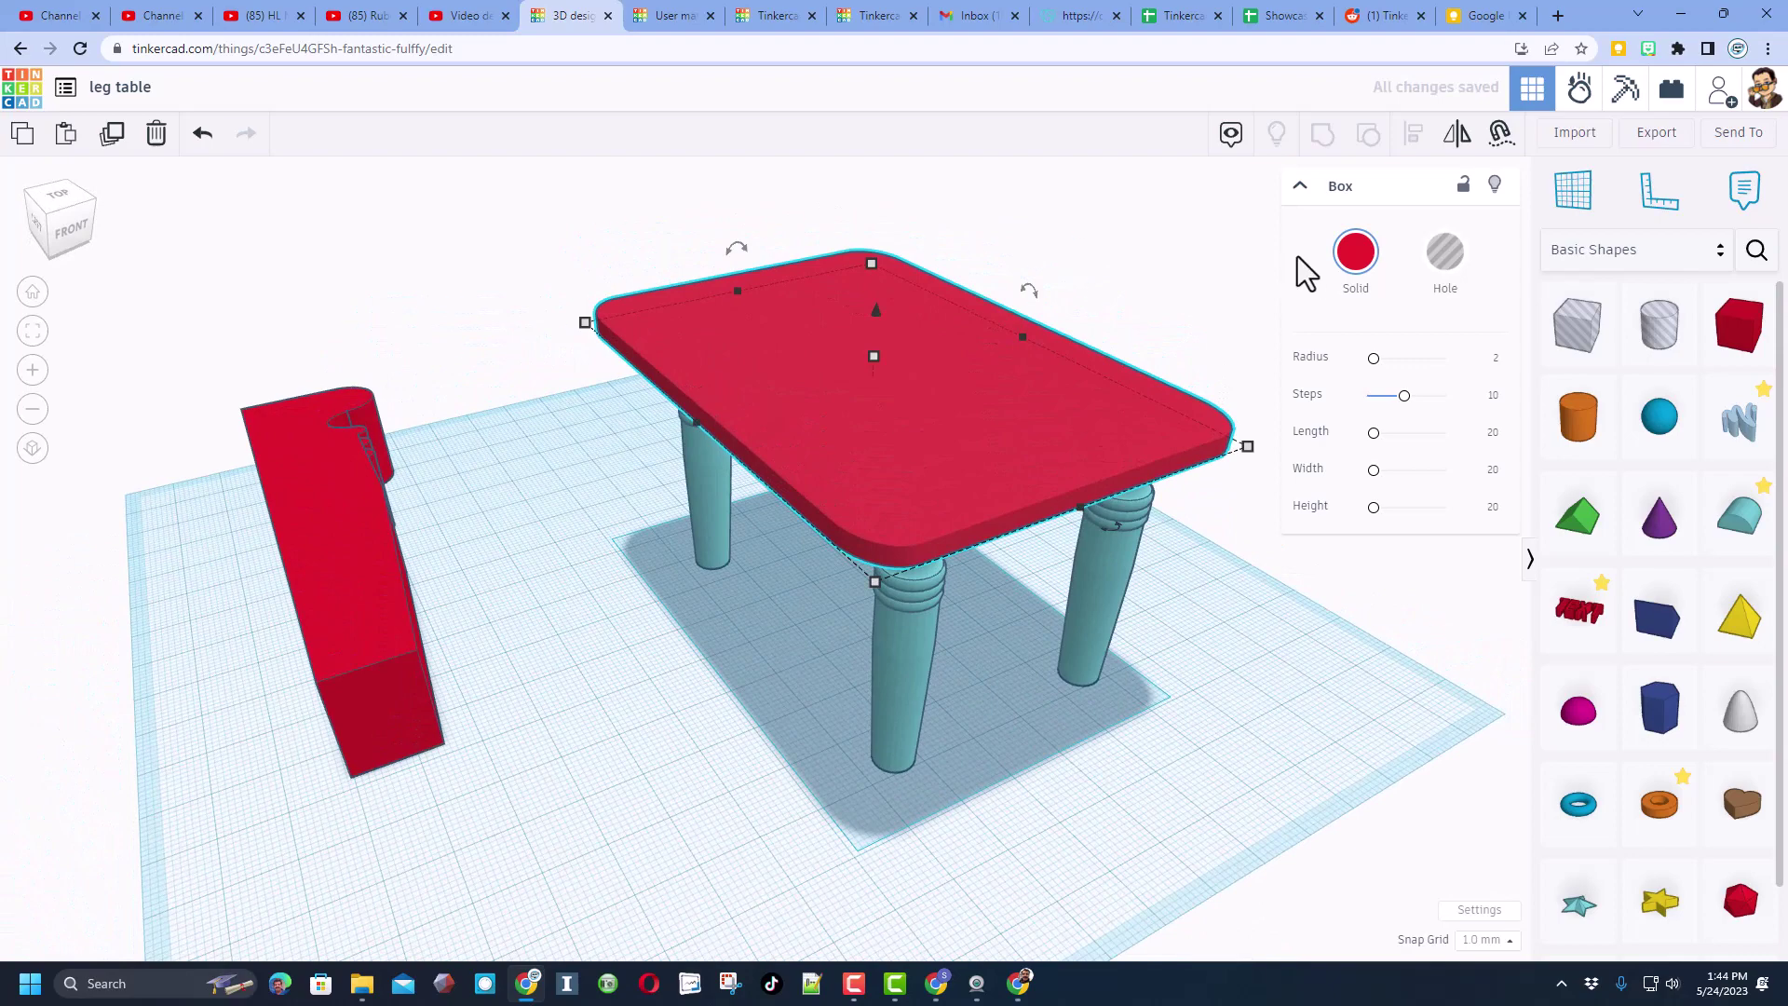
Step: Recolor the tabletop light gray and make it transparent
left_click(1365, 263)
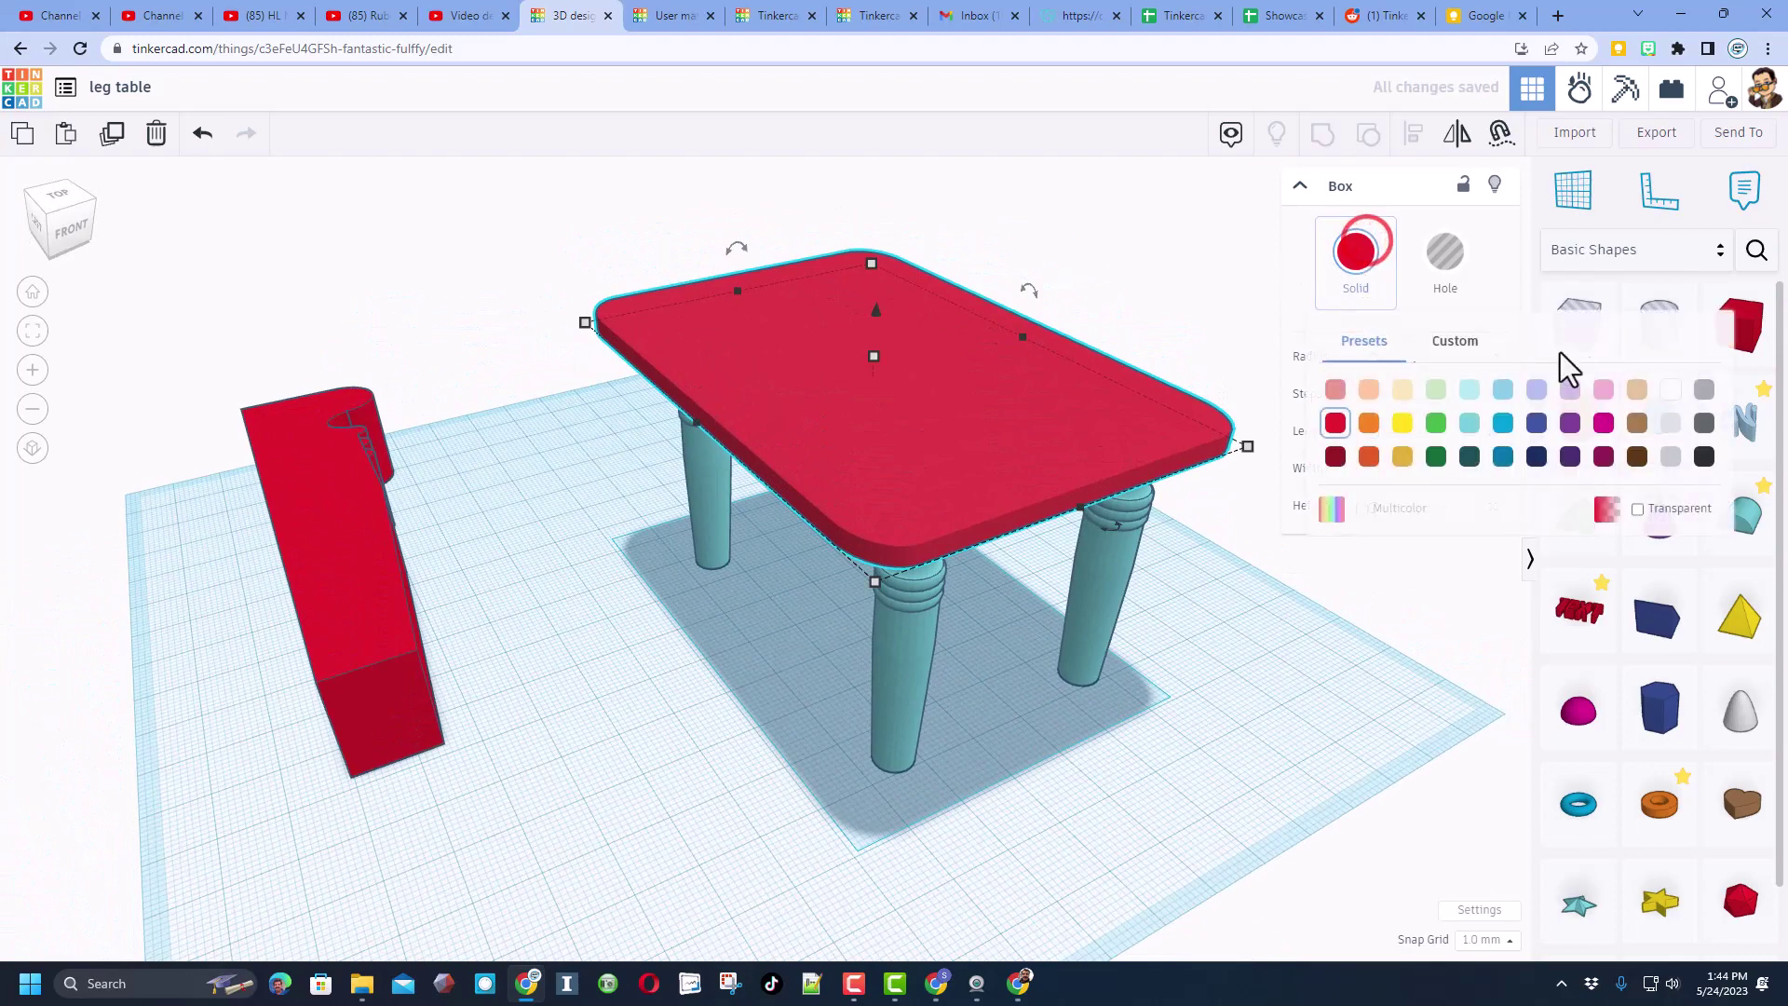
left_click(1670, 453)
key("t")
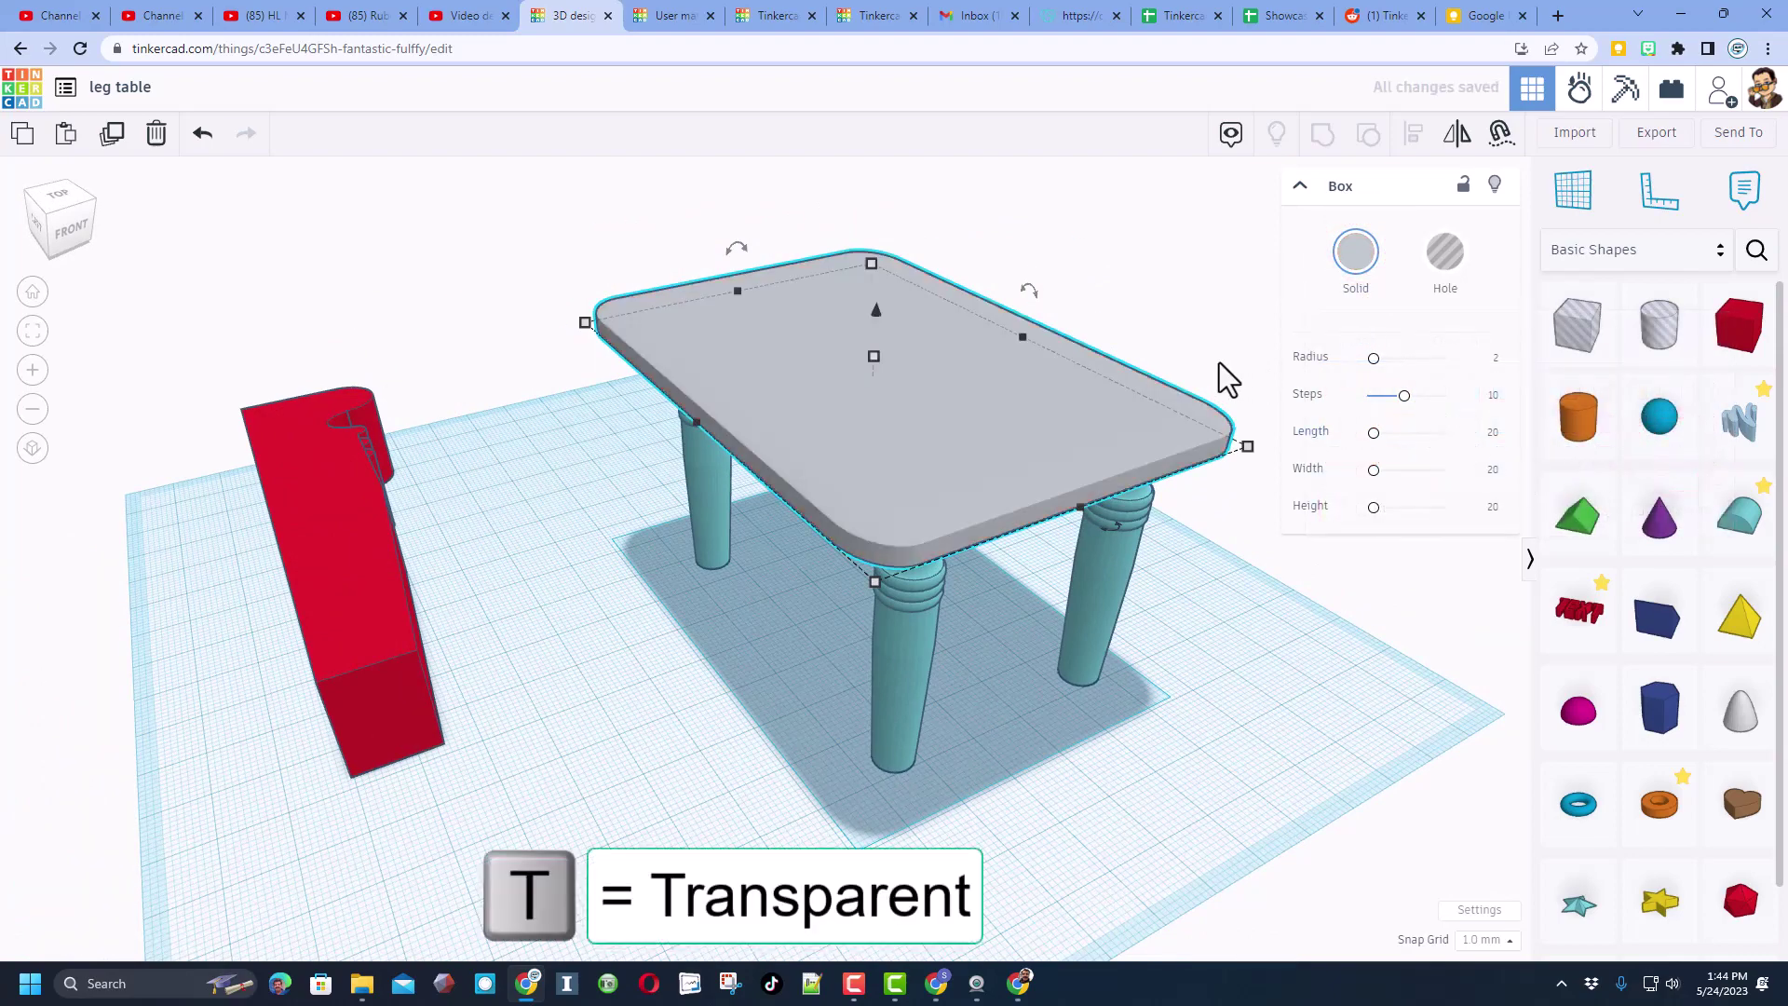
right_click_drag(894, 359, 913, 751)
left_click(859, 780)
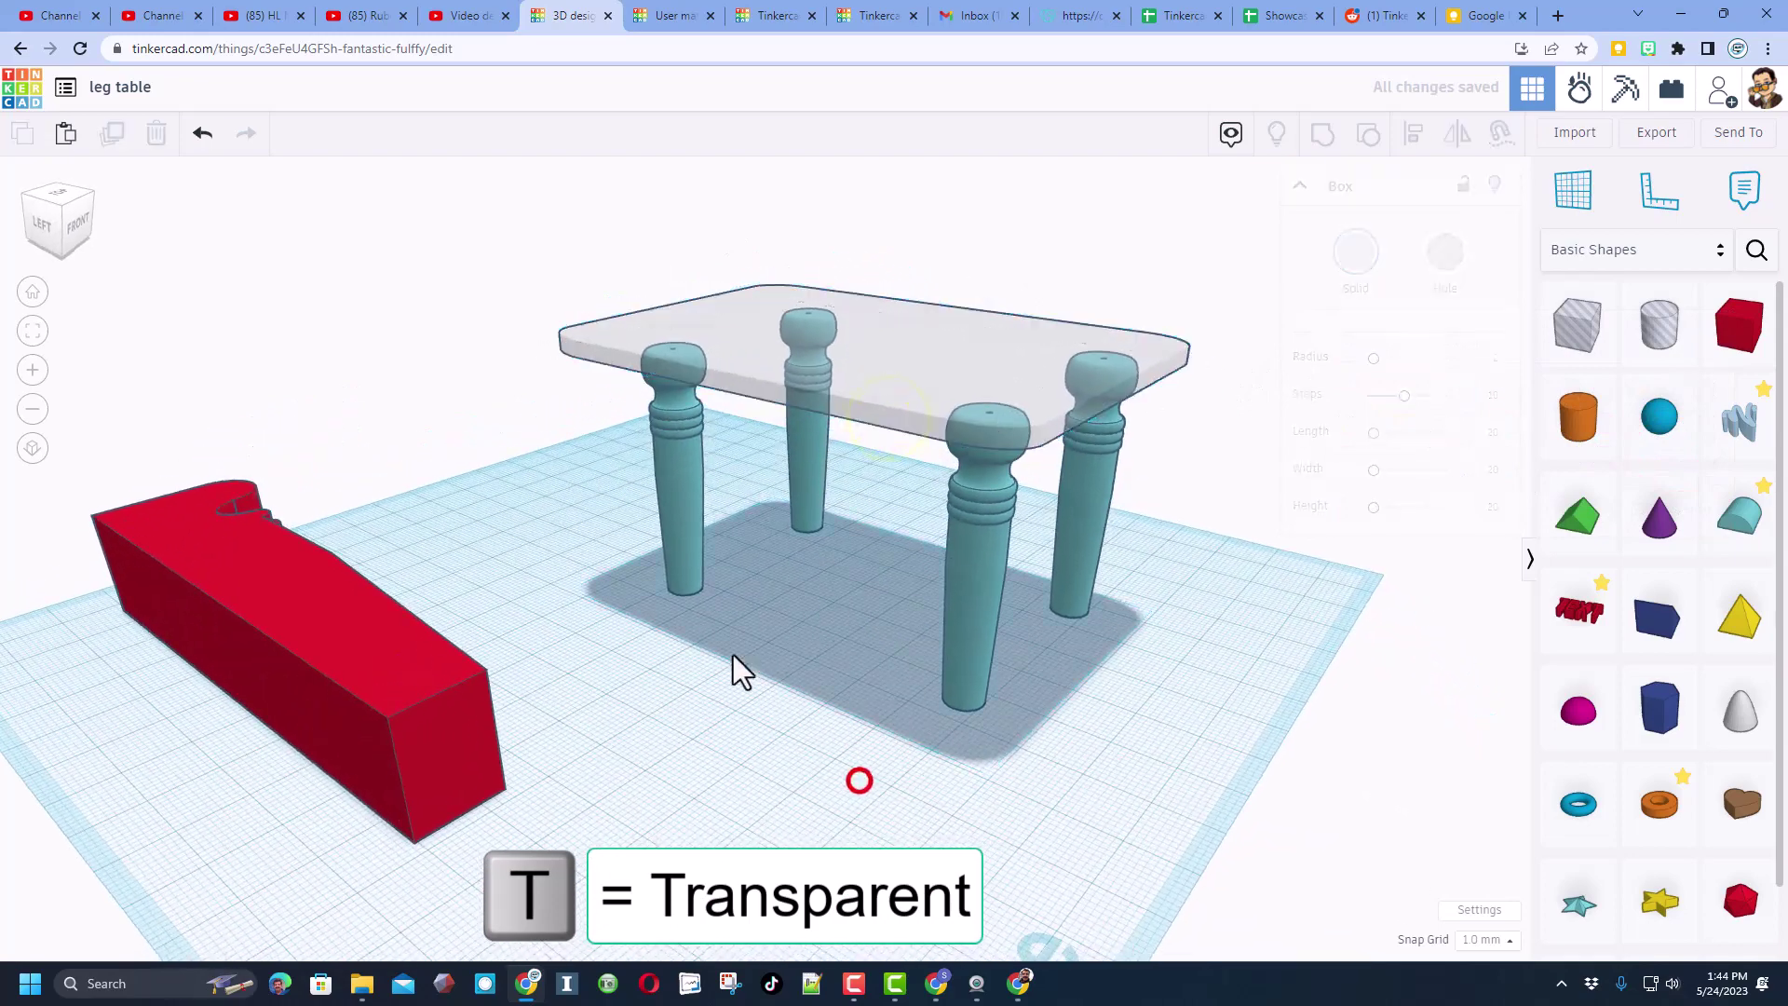
Step: Select all four table legs and recolor them in the darkest gray preset
left_click_drag(601, 482, 1203, 658)
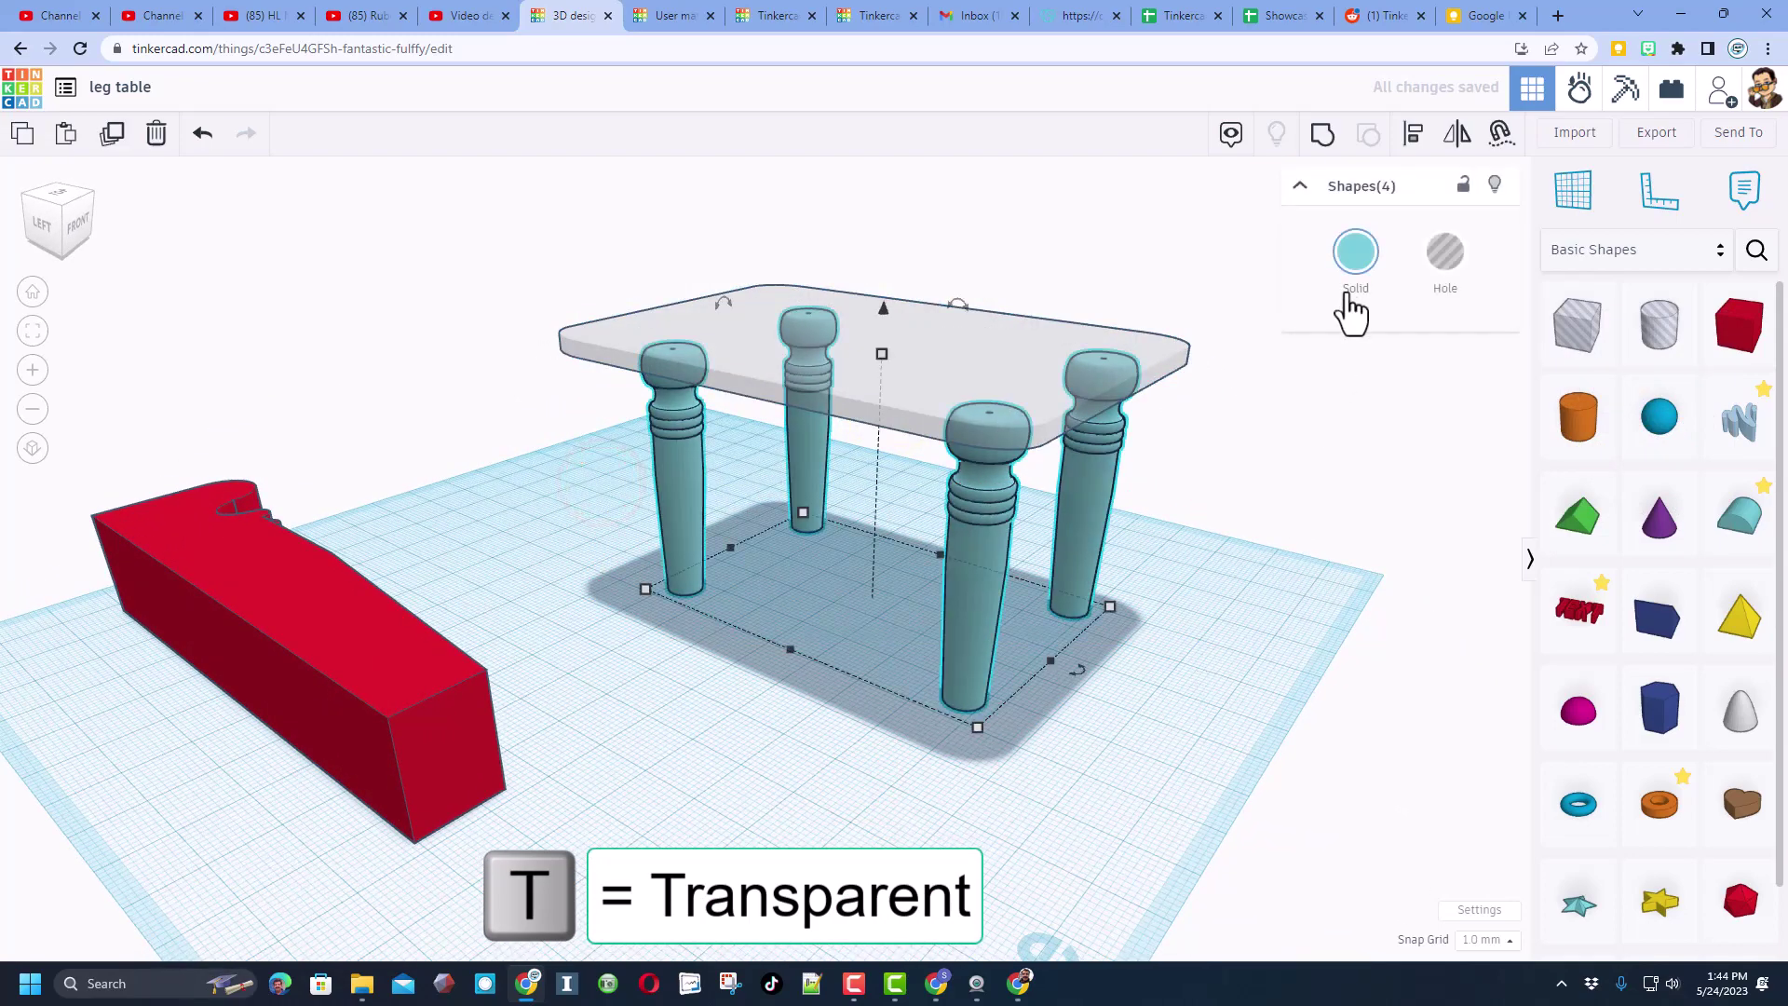
left_click(1356, 272)
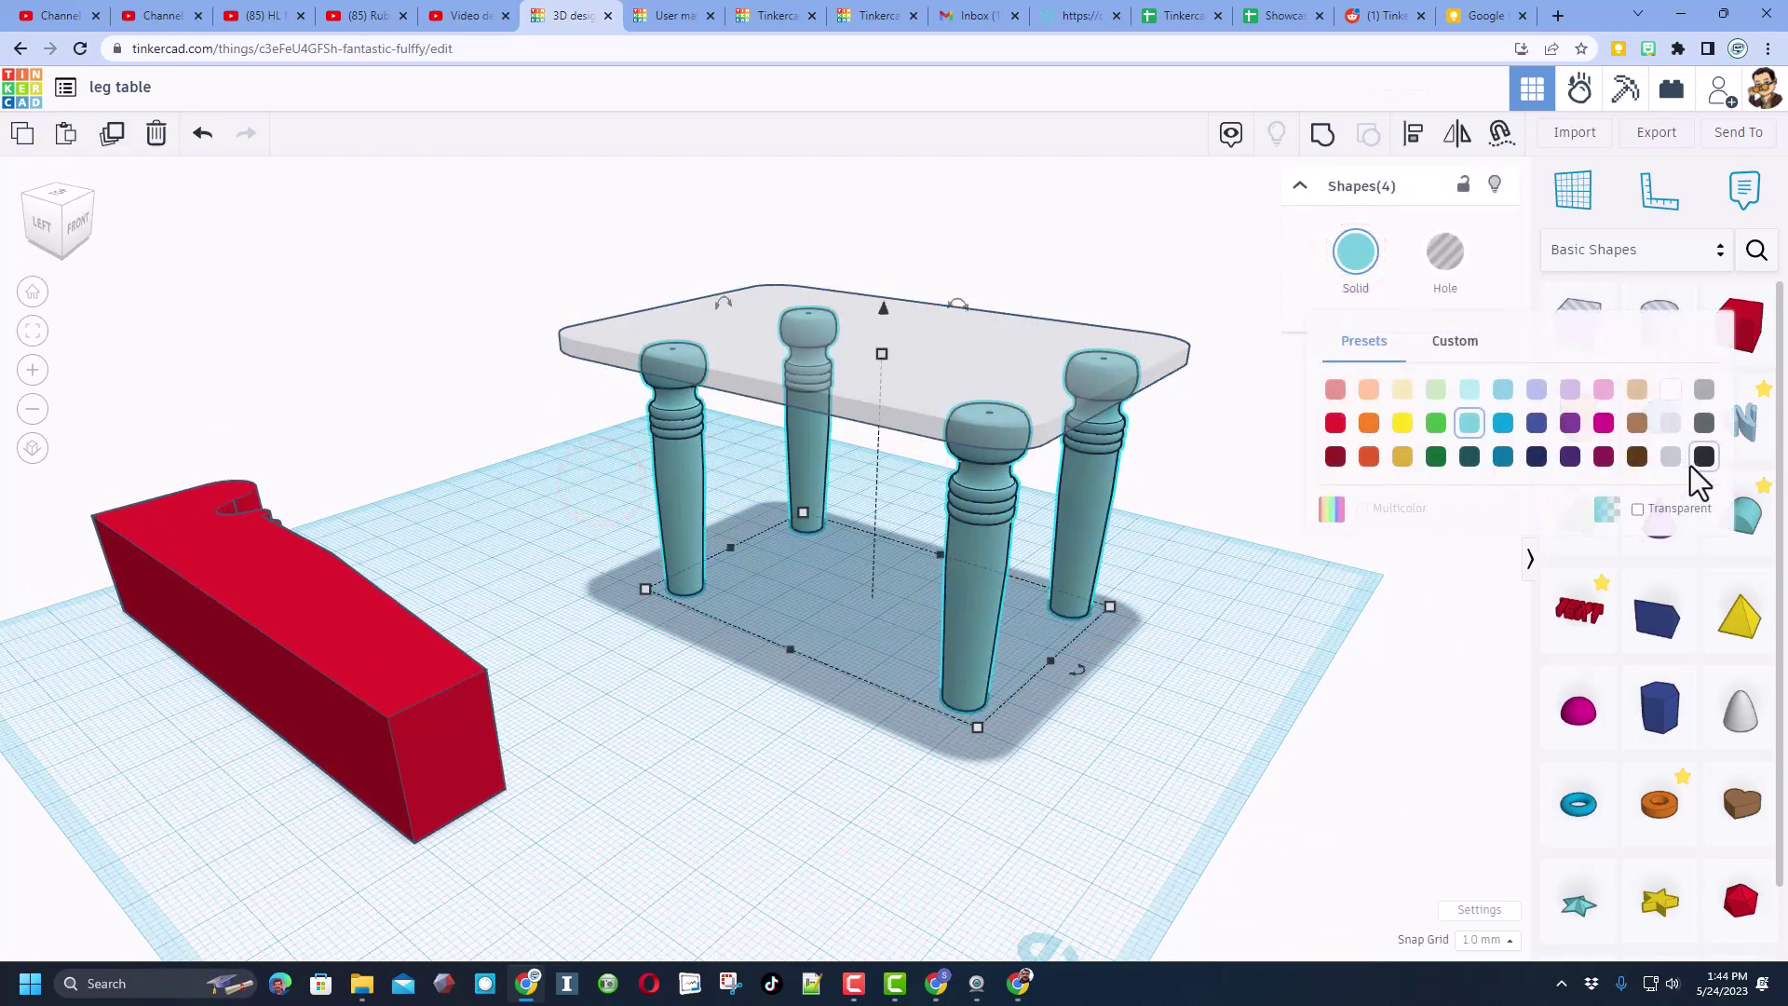
left_click(1704, 457)
right_click_drag(970, 686, 554, 611)
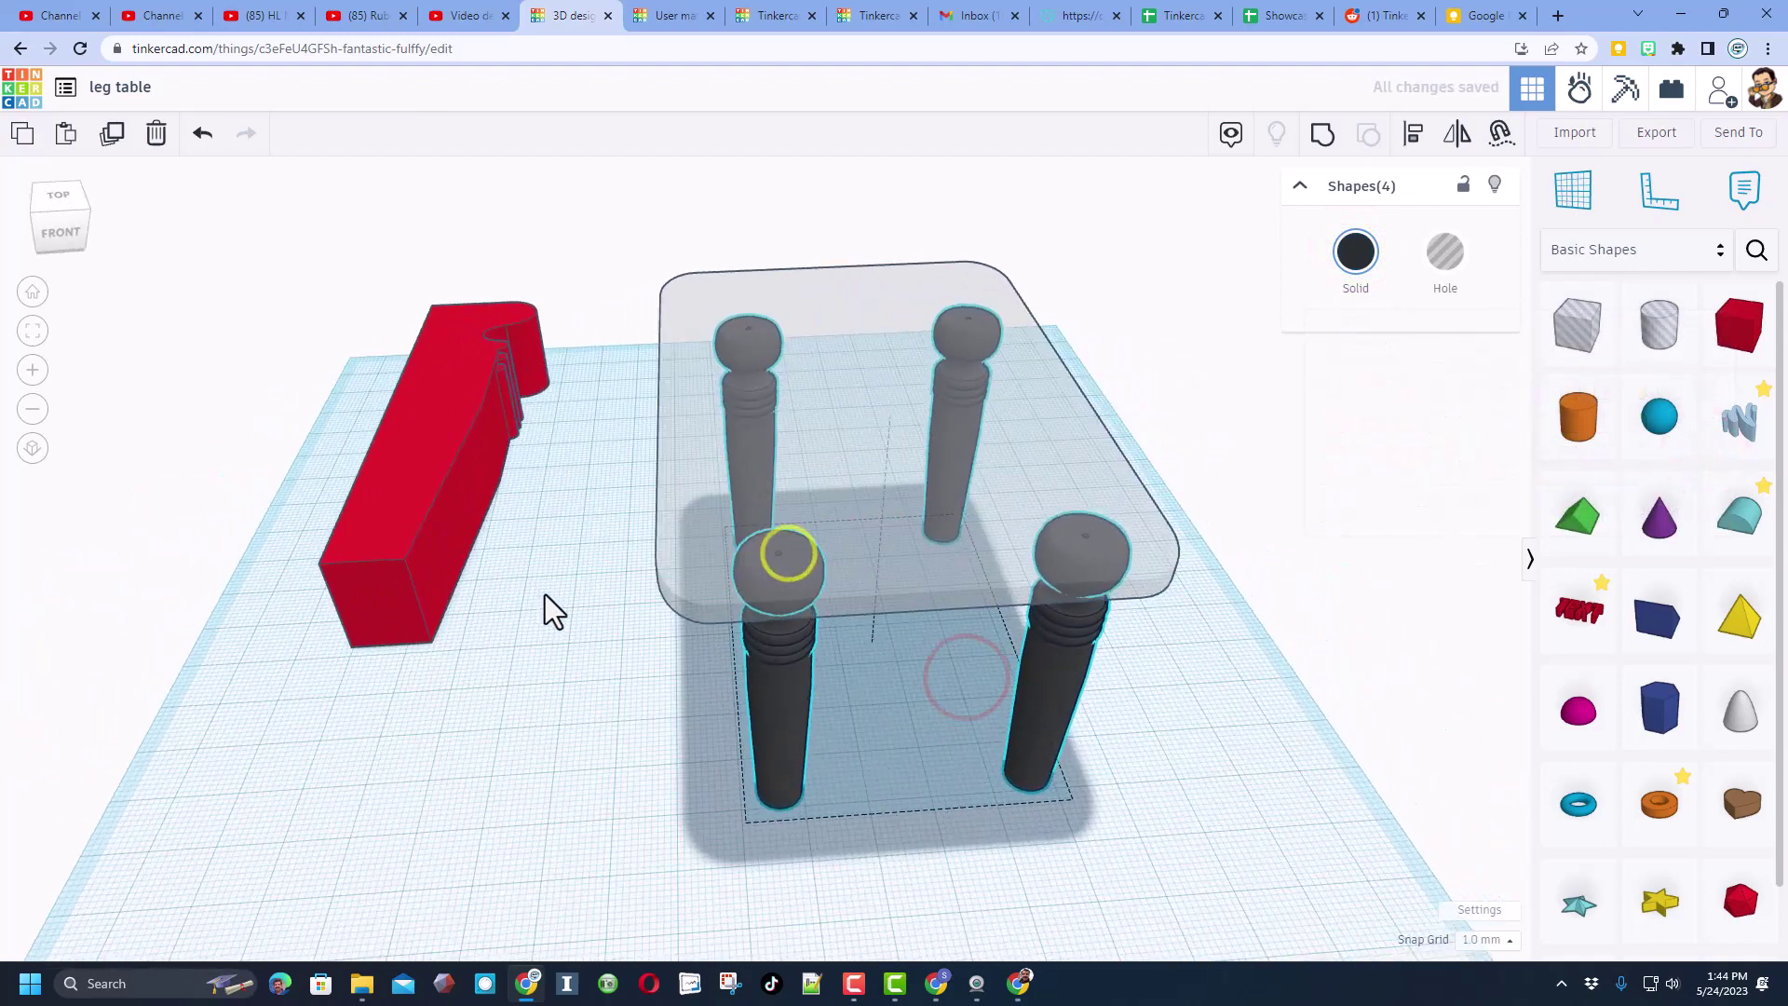
left_click(922, 733)
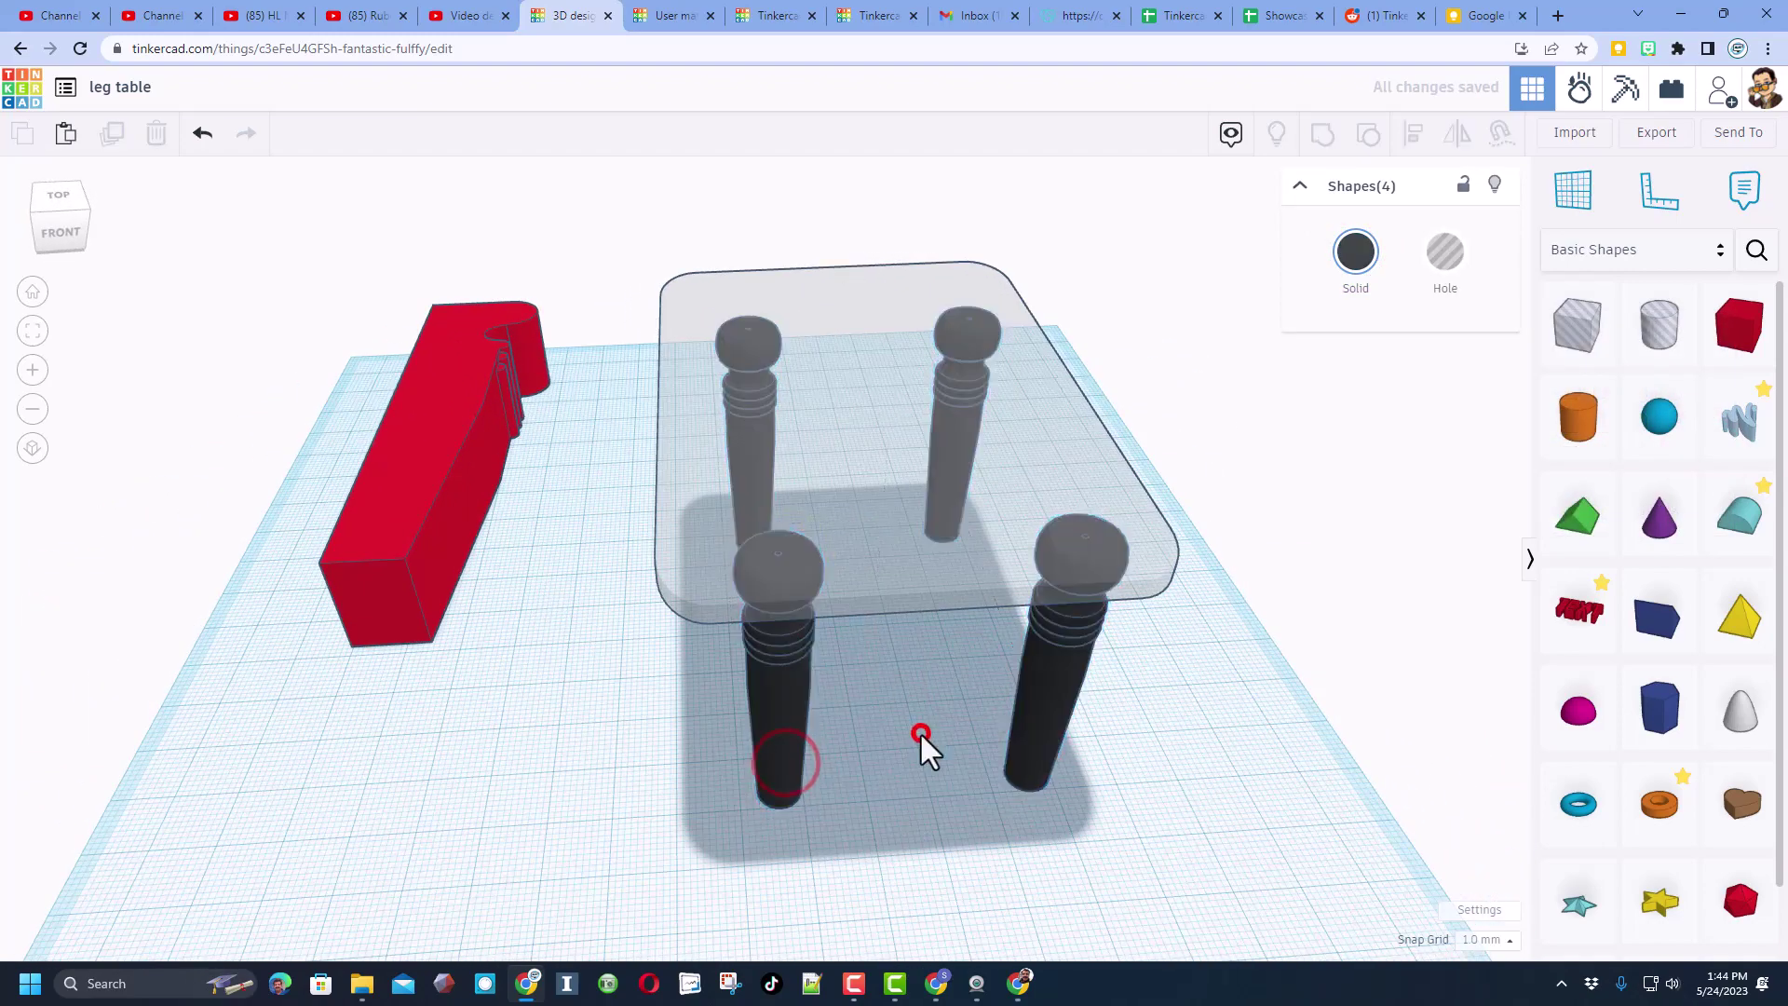
Step: Hide the transparent tabletop and group the four black legs into one shape
left_click(942, 532)
left_click(1495, 191)
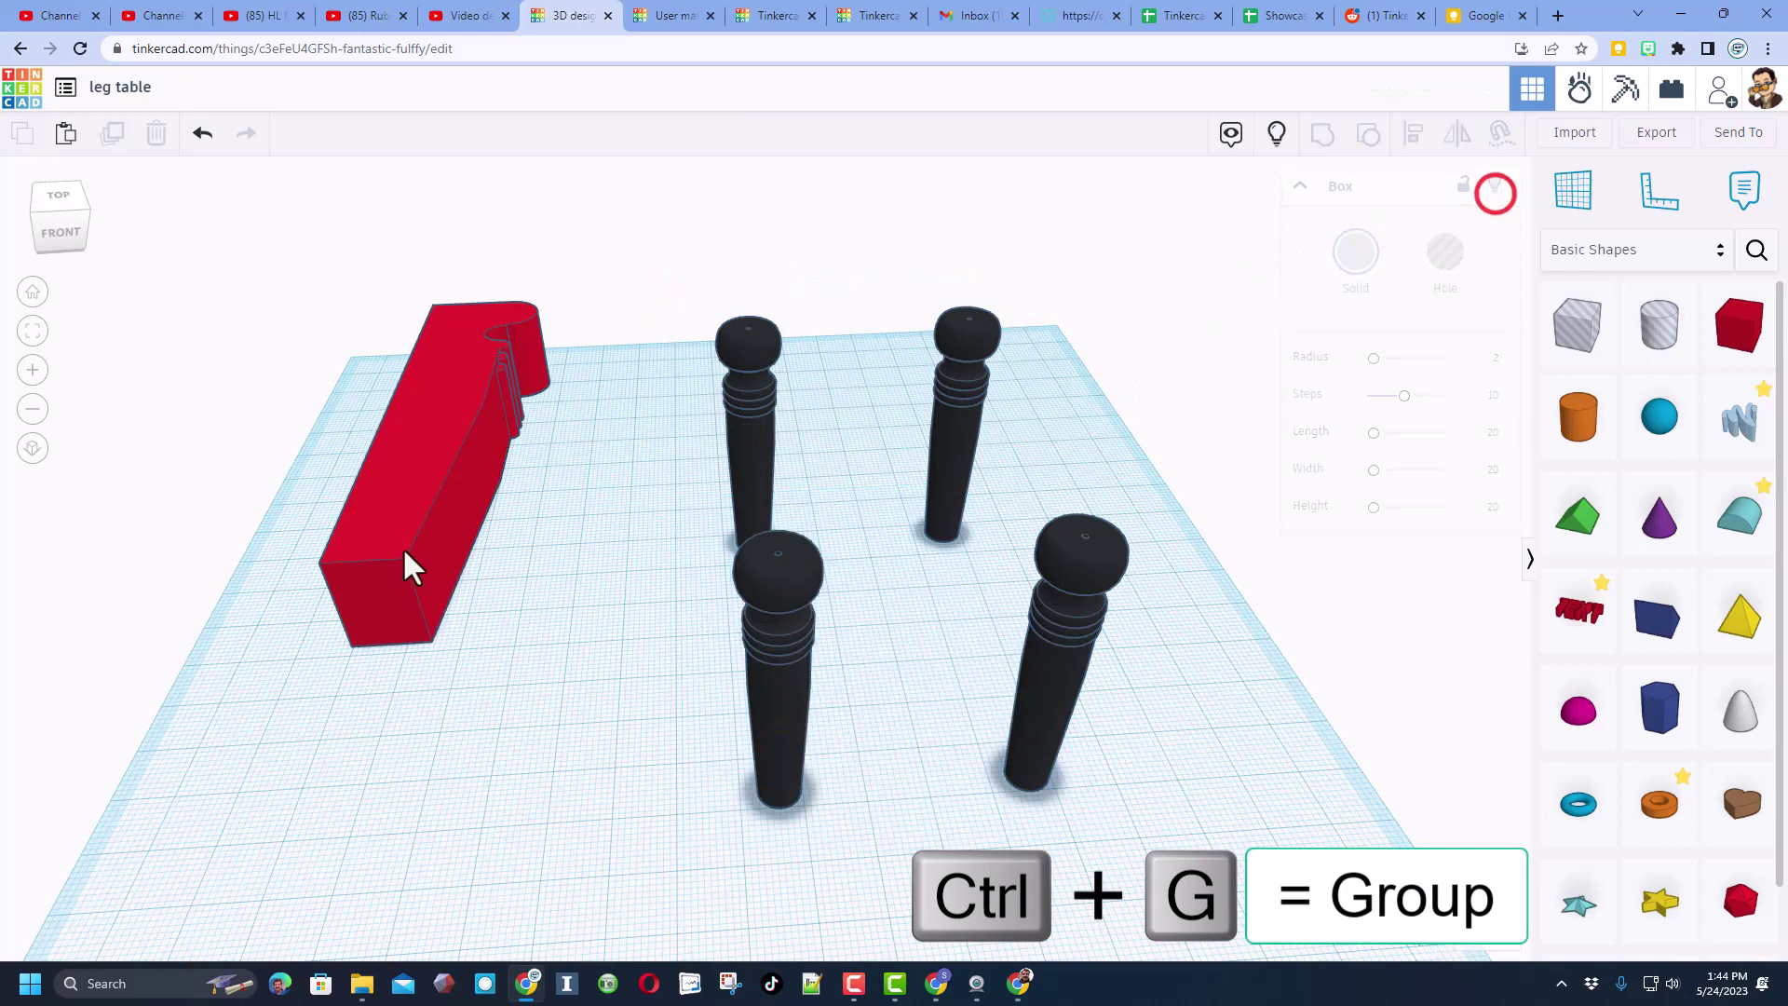
left_click_drag(682, 316, 1078, 758)
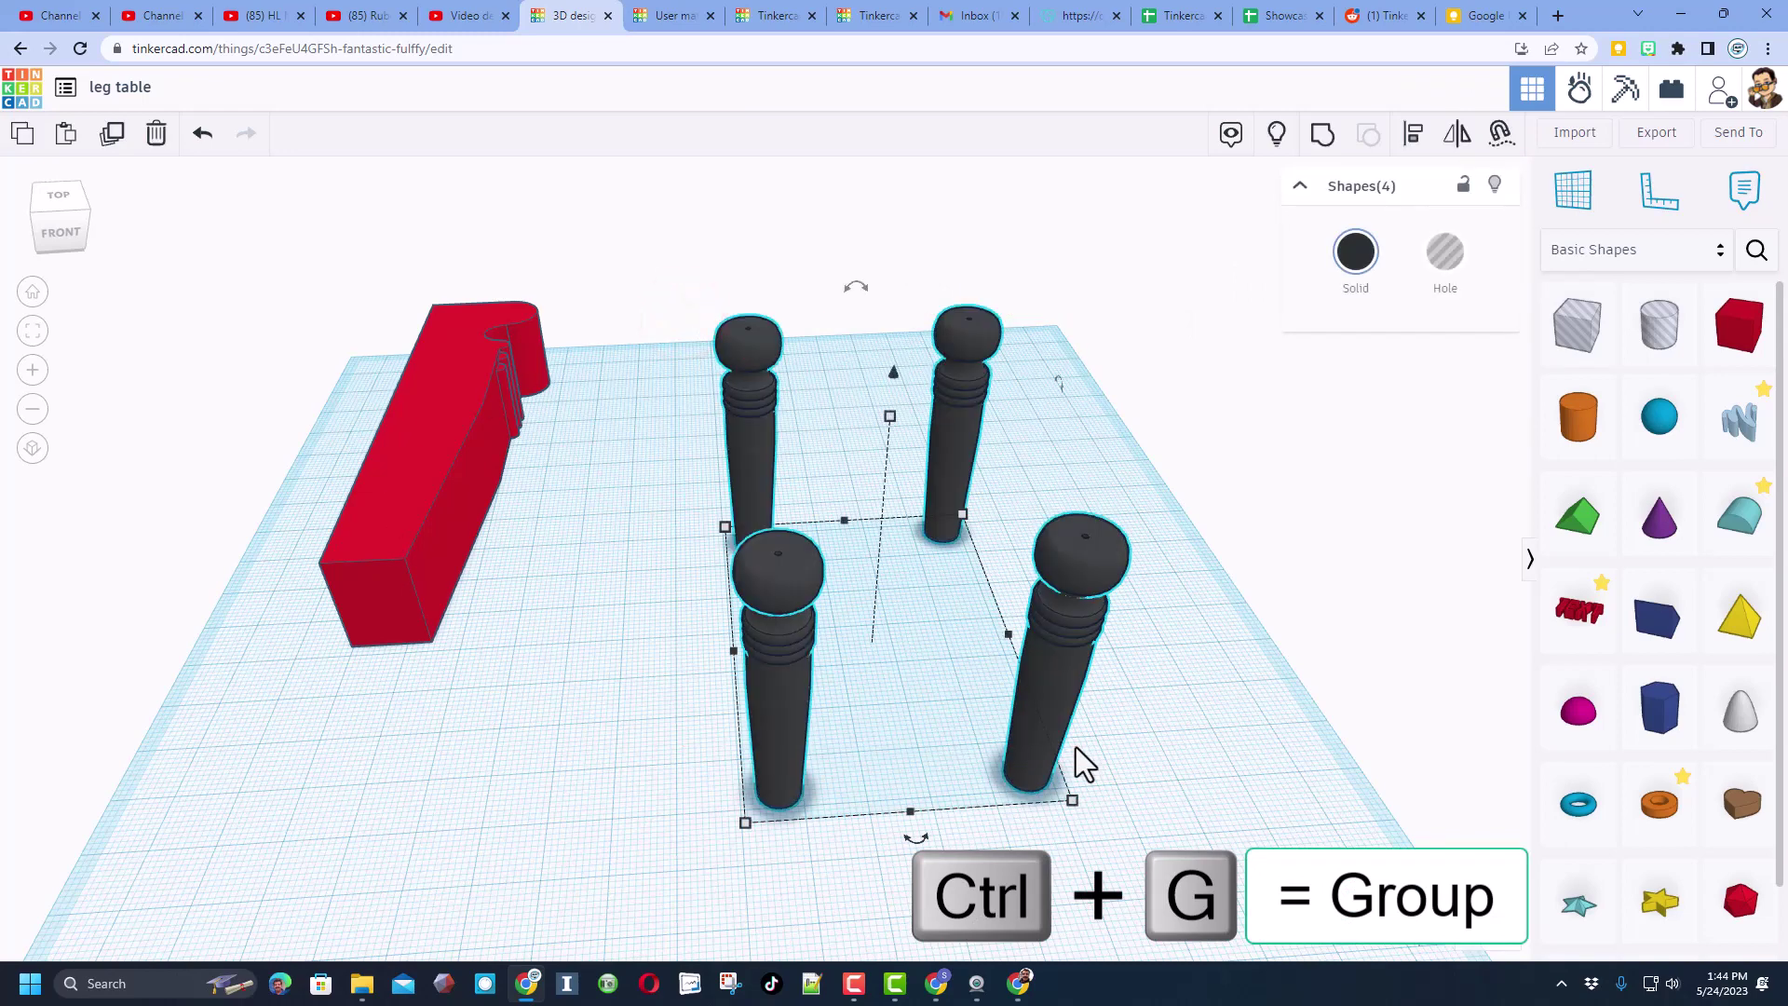
key("ctrl+g")
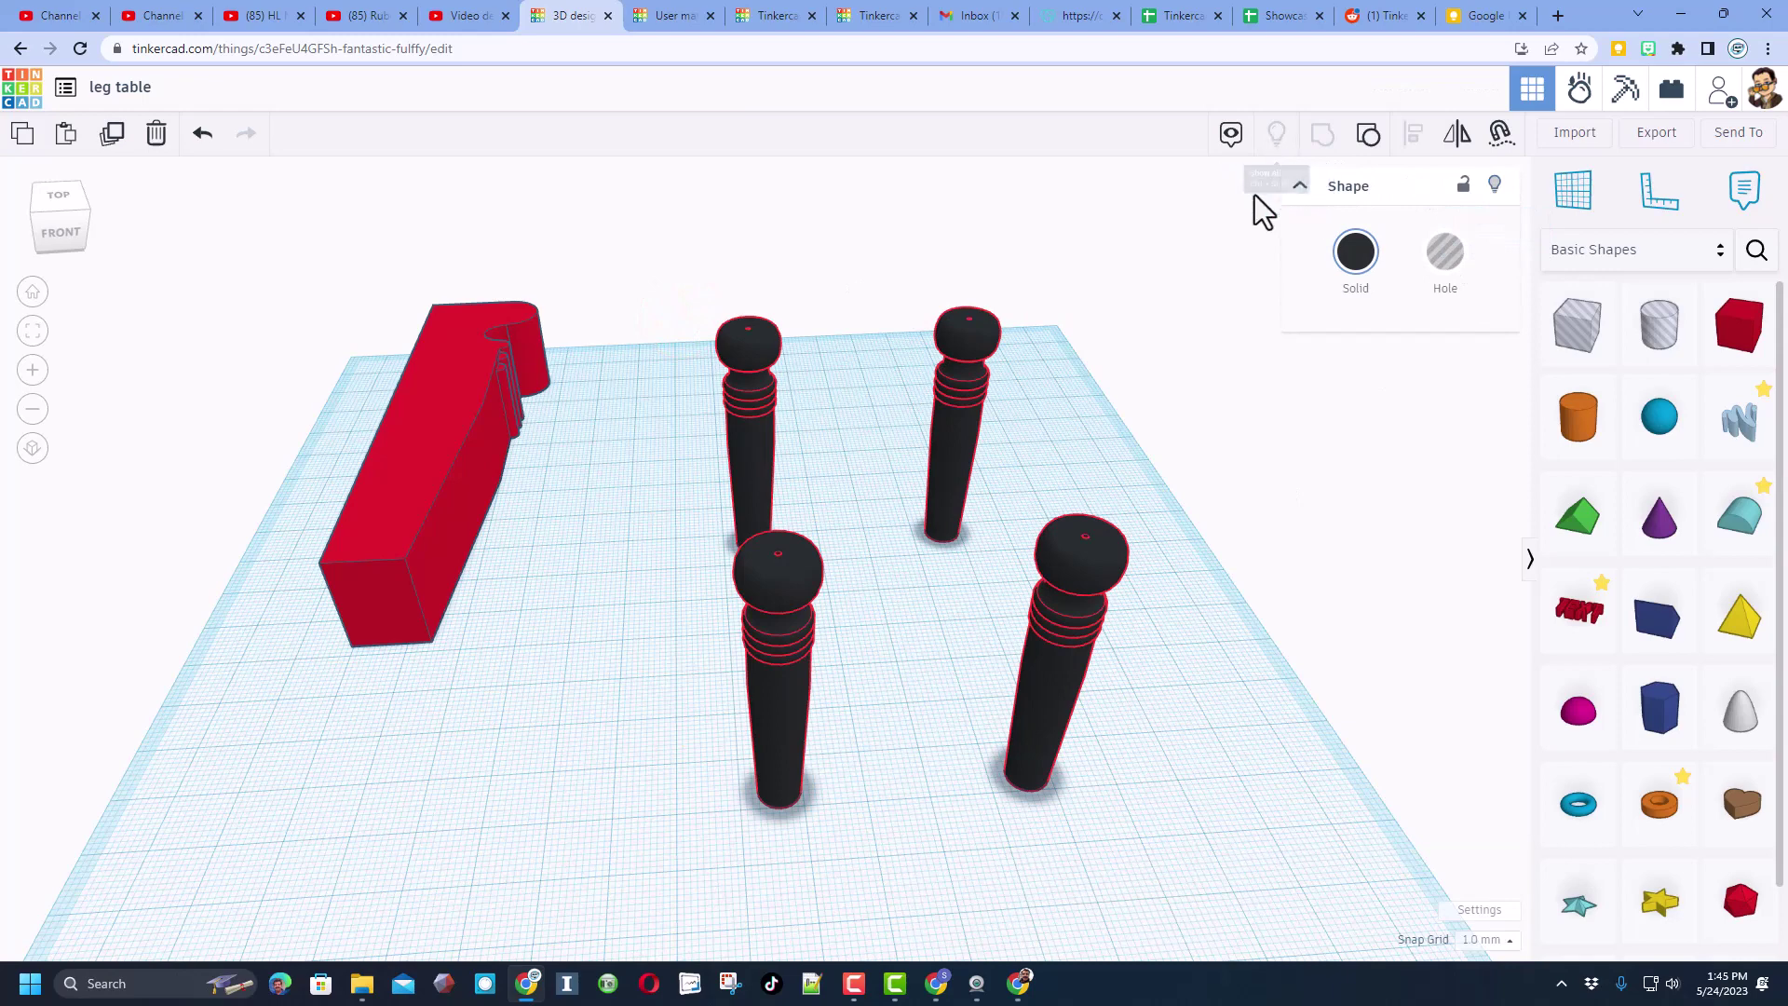
Step: Show the hidden tabletop again and center-align it with the grouped legs in both horizontal directions
left_click(1275, 139)
left_click_drag(618, 288, 1070, 670)
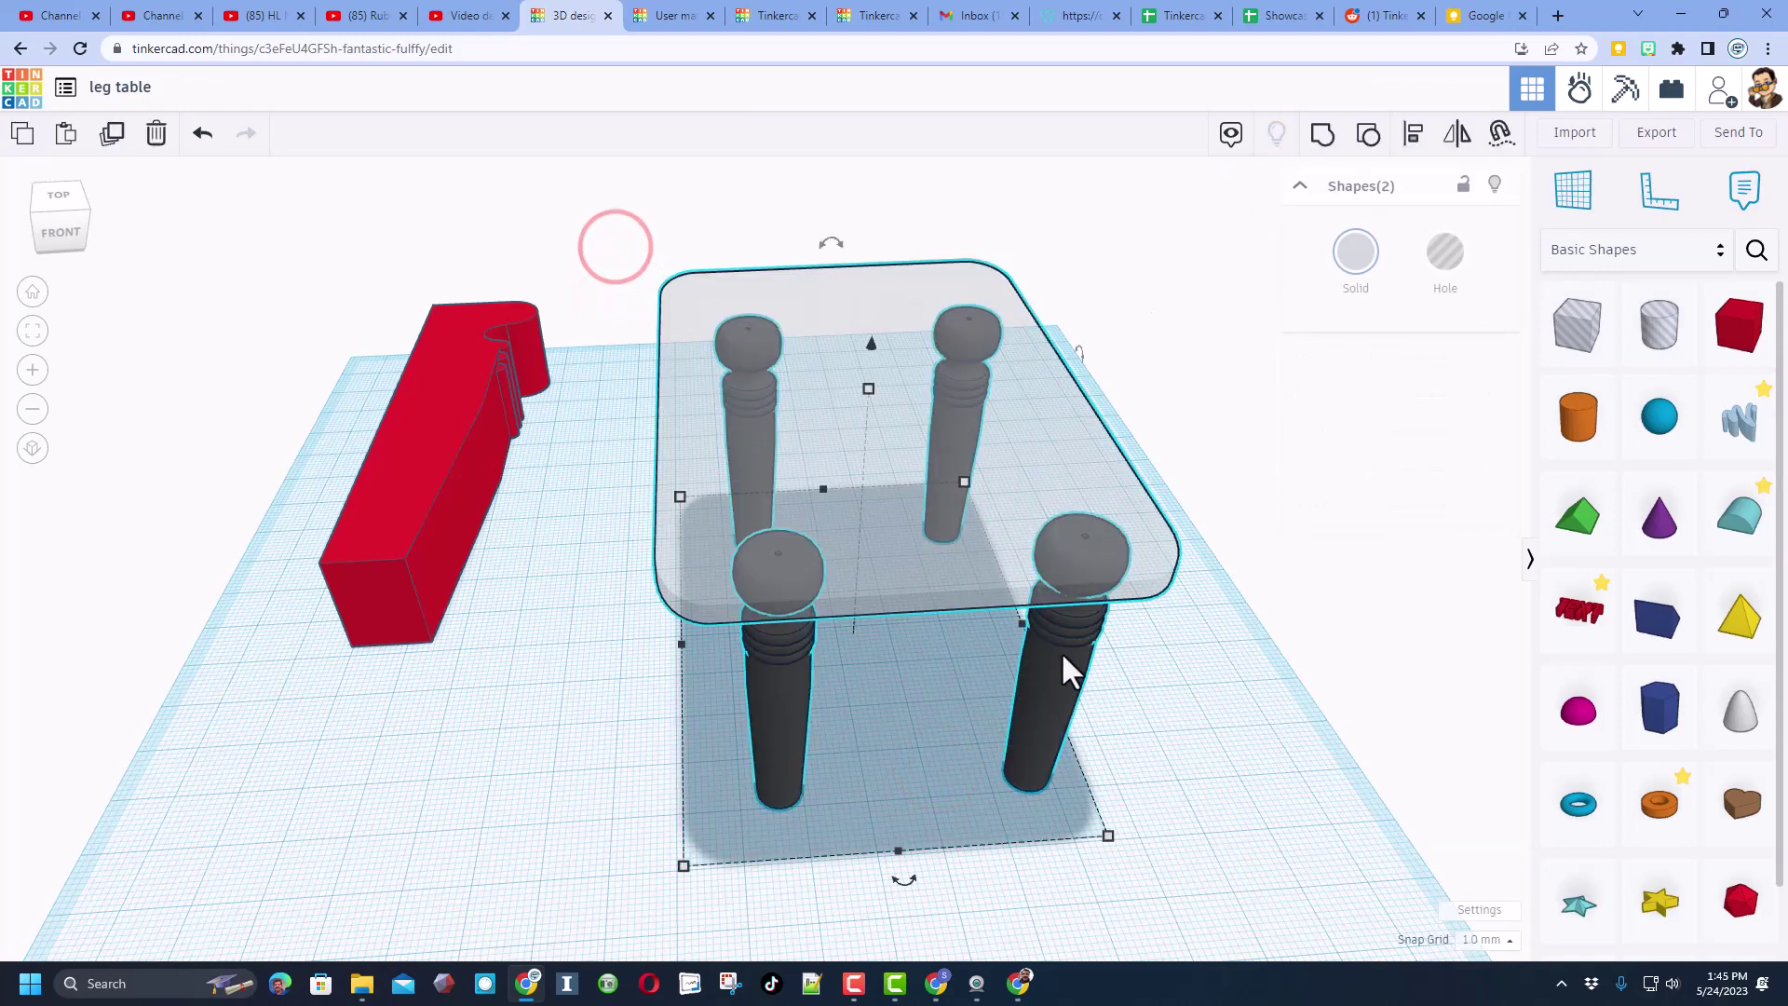
key("l")
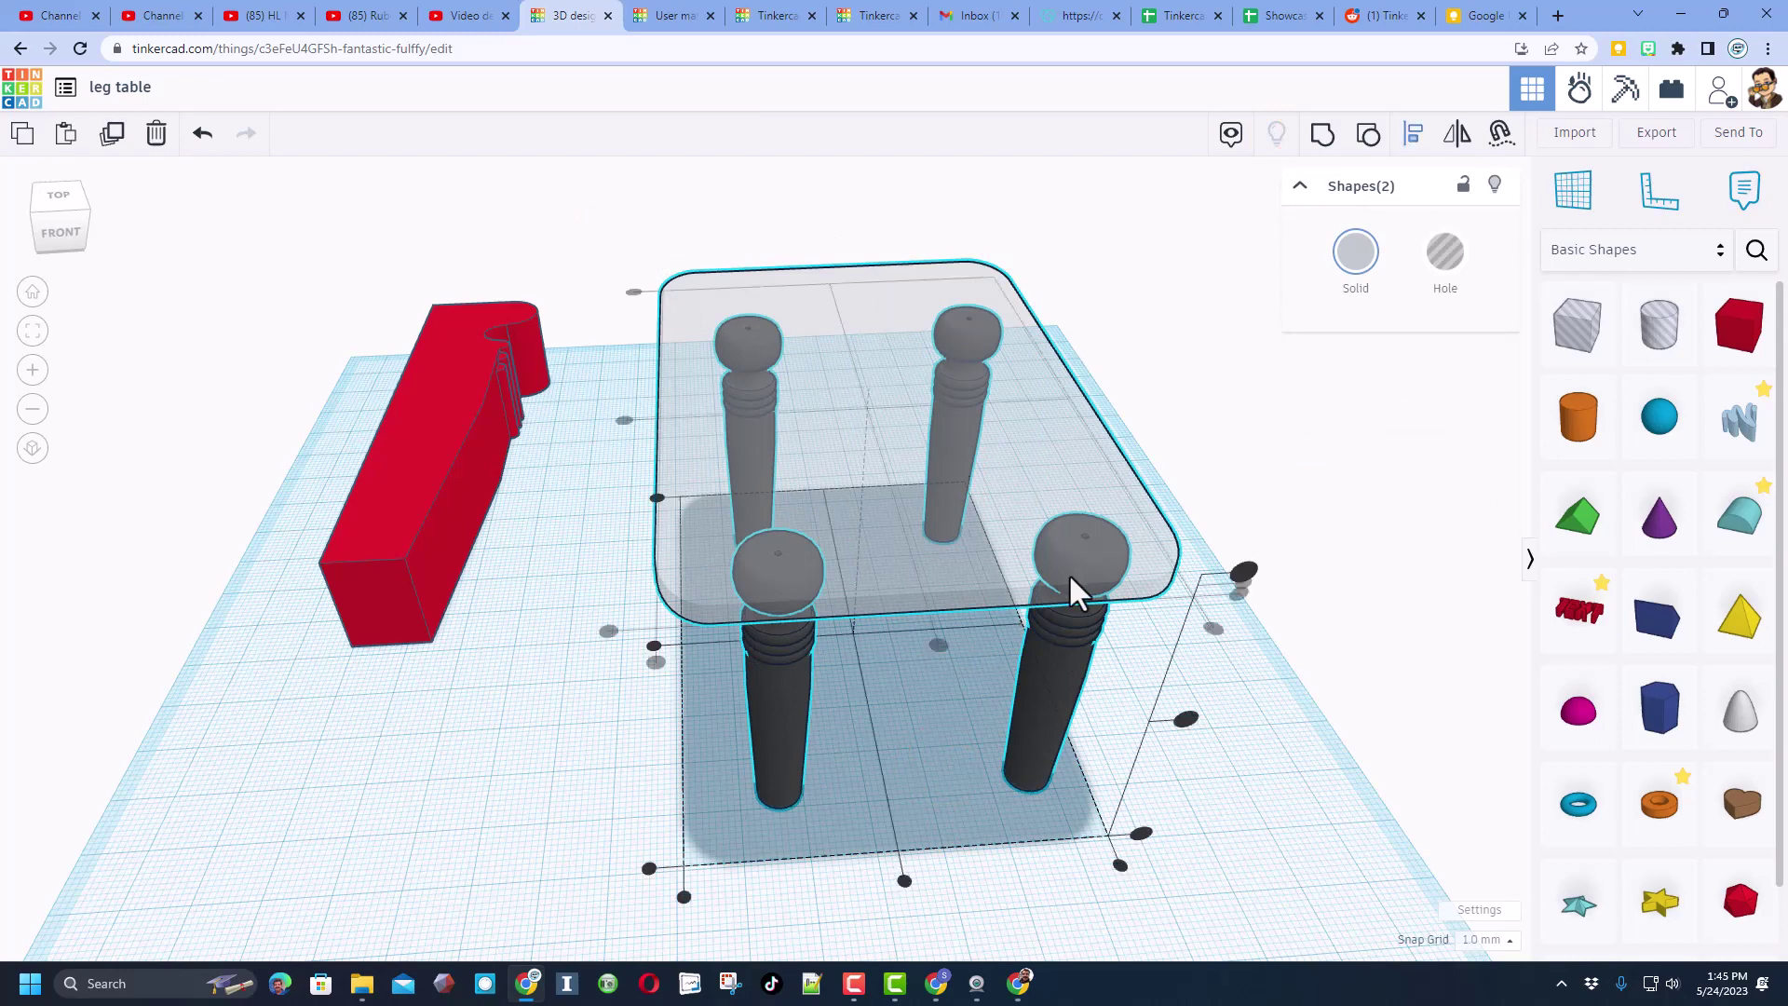
left_click(939, 646)
left_click(615, 415)
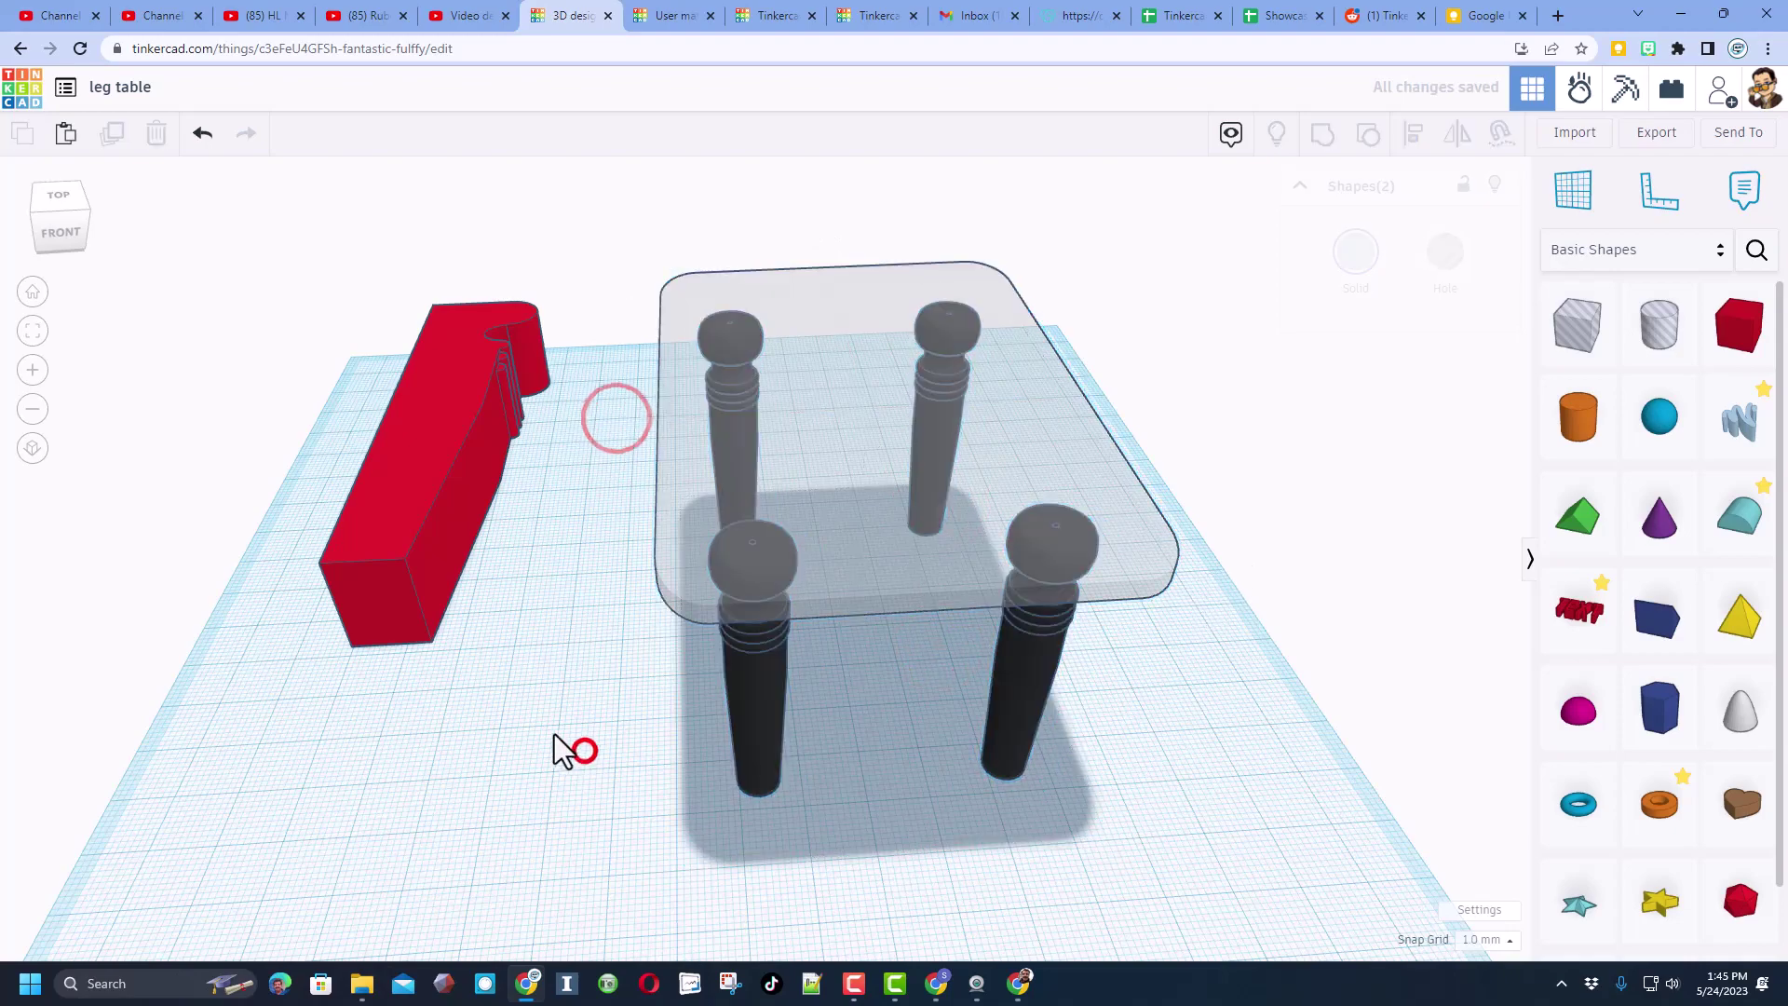
right_click_drag(583, 748, 624, 717)
right_click_drag(1020, 777, 745, 707)
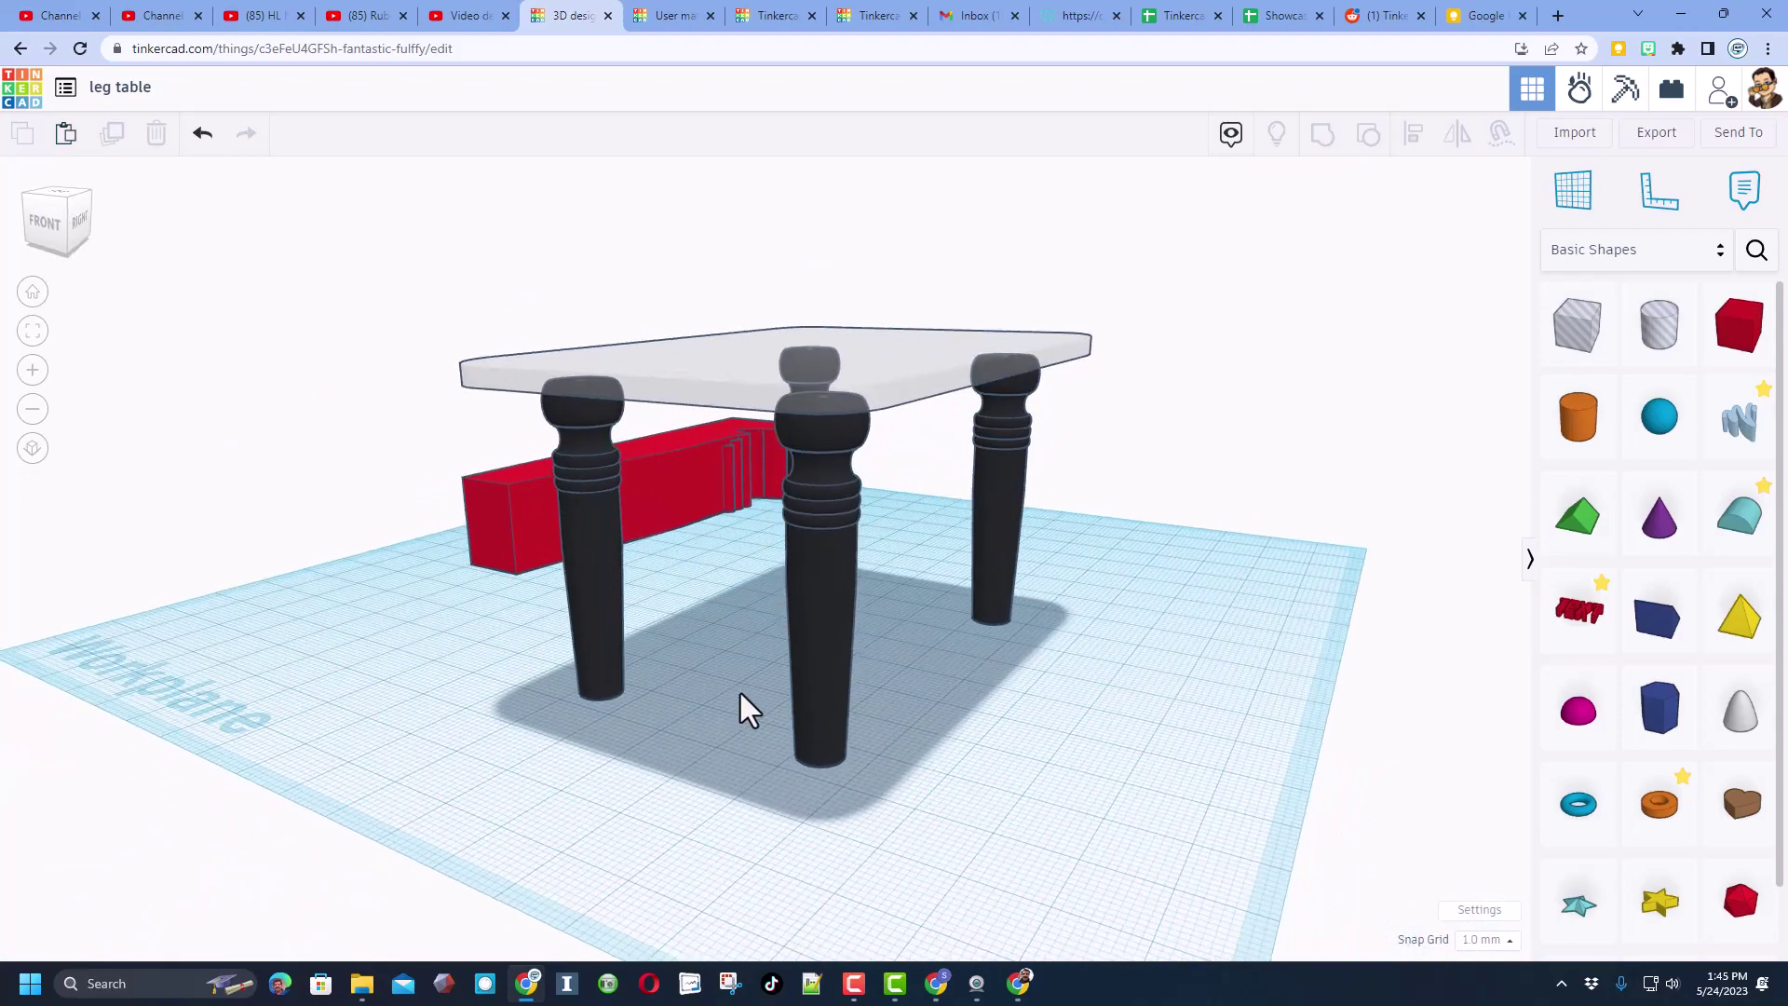
right_click_drag(511, 850, 718, 801)
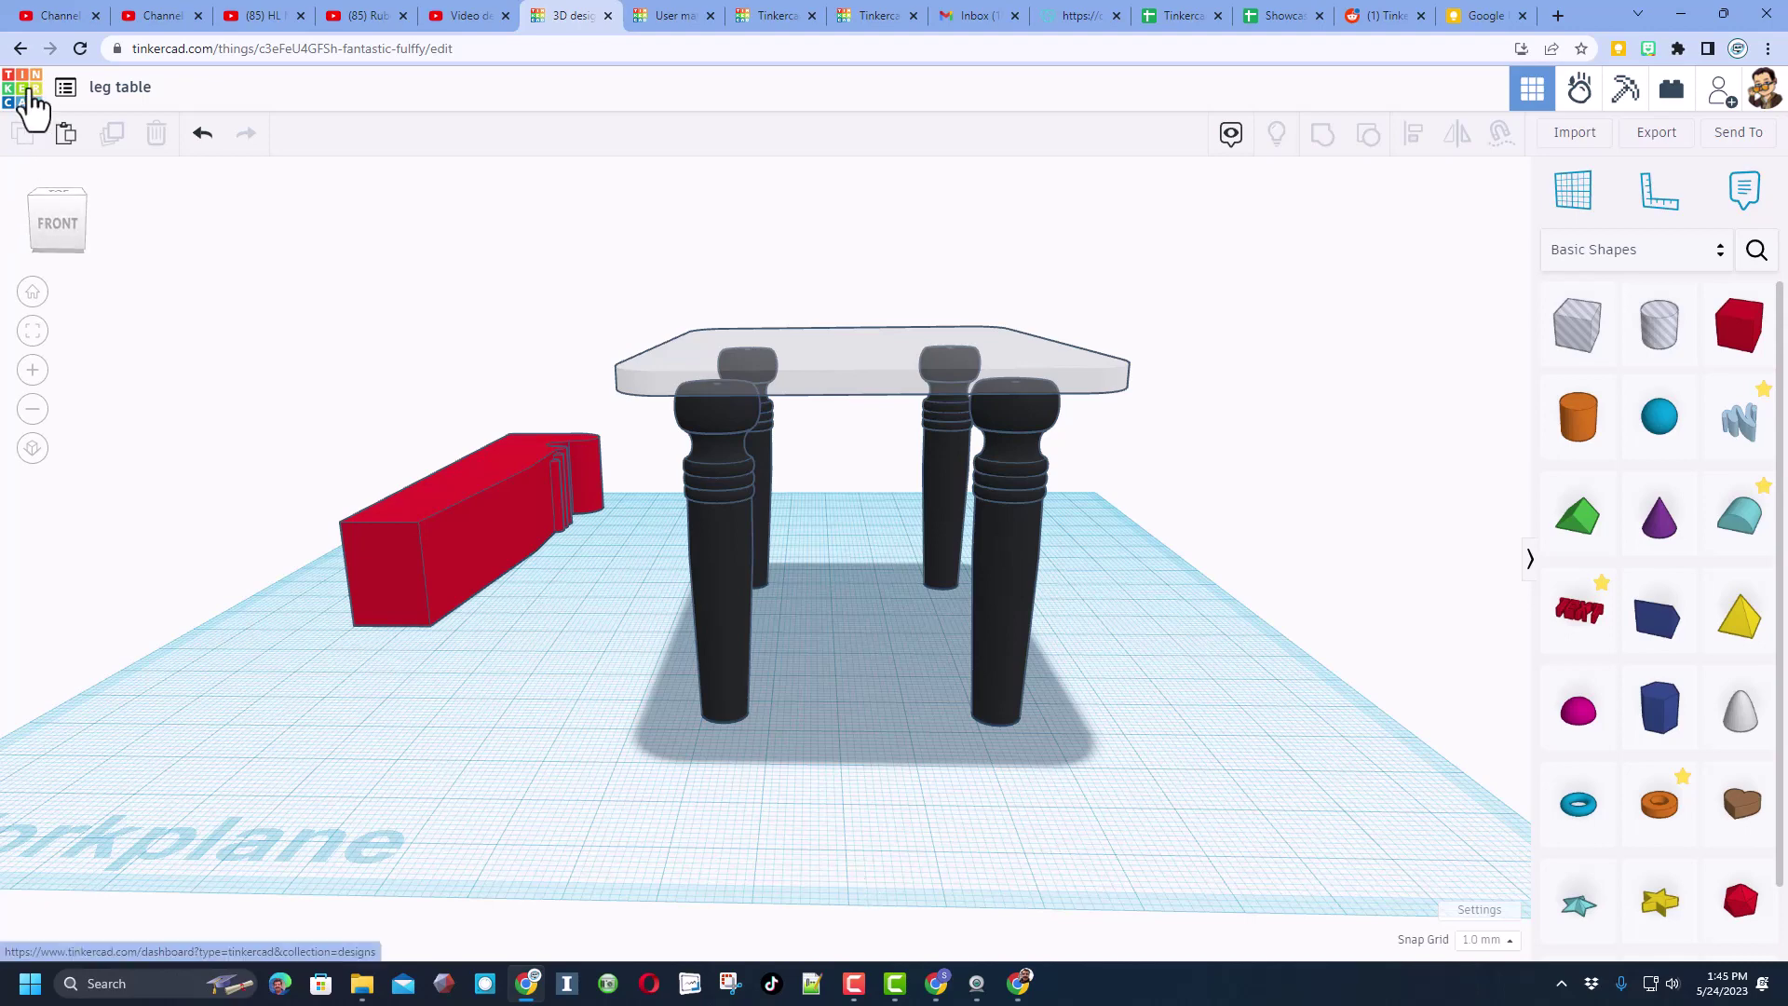
Step: Return to the designs dashboard and open the properties of the leg table design
left_click(23, 97)
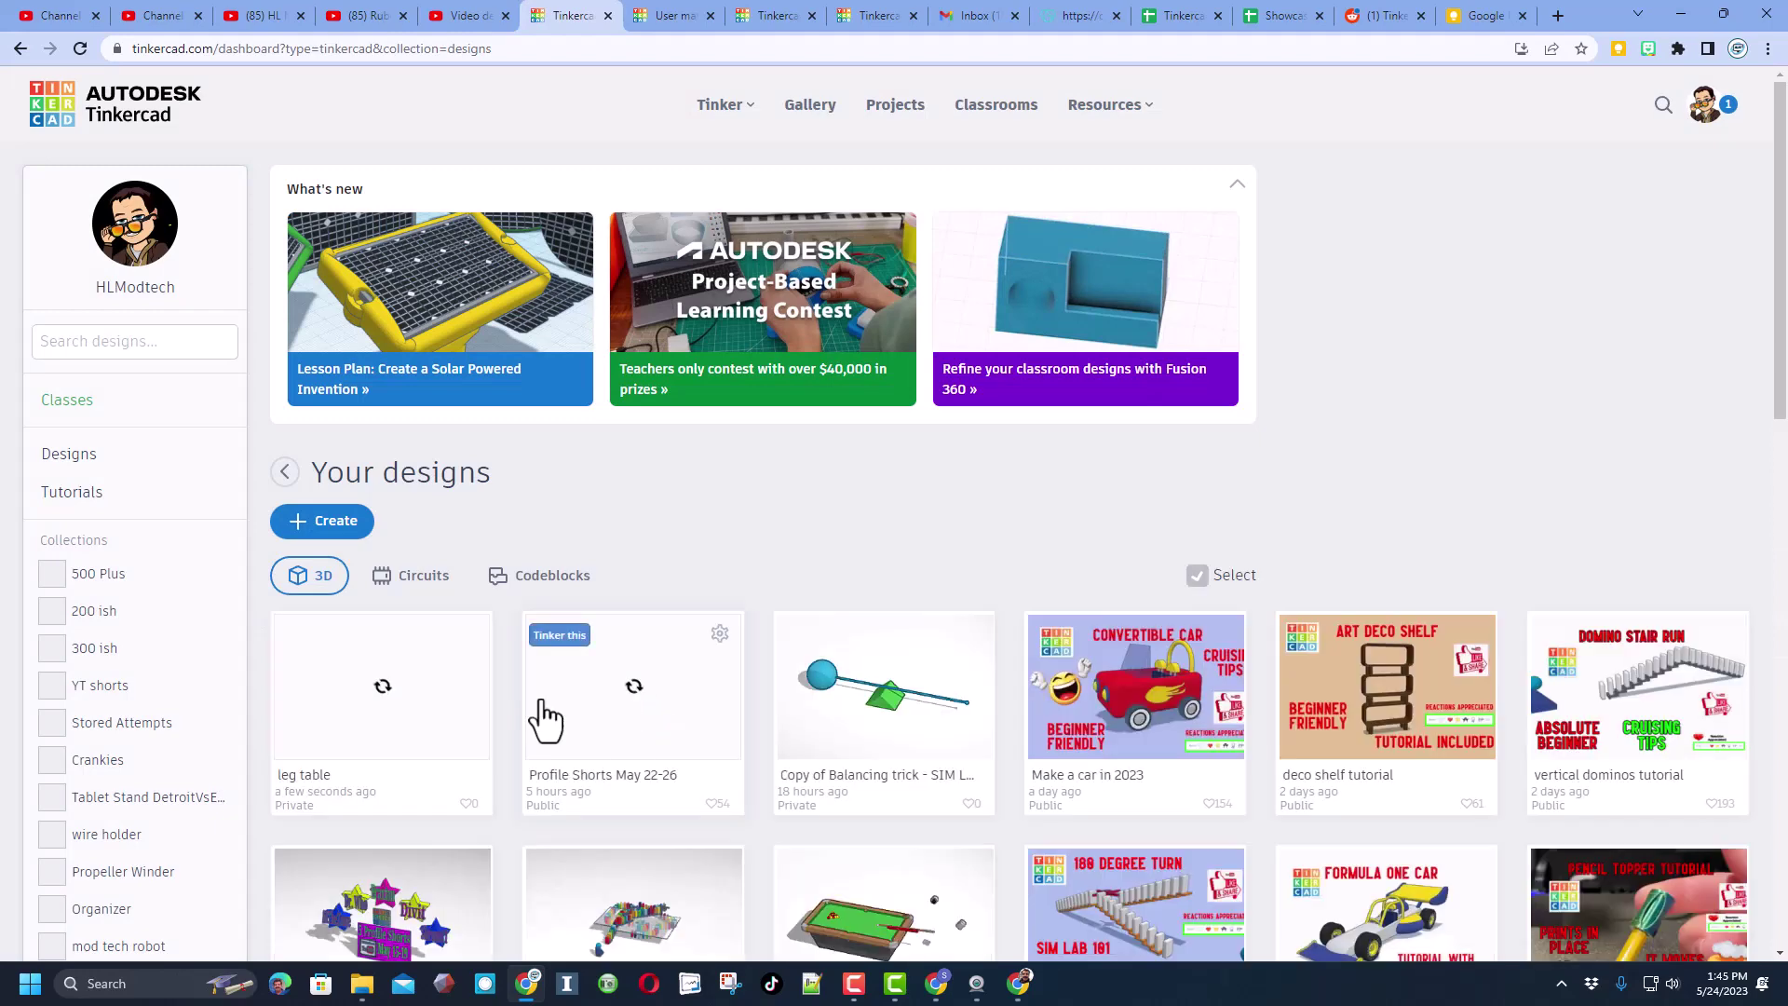
left_click(465, 635)
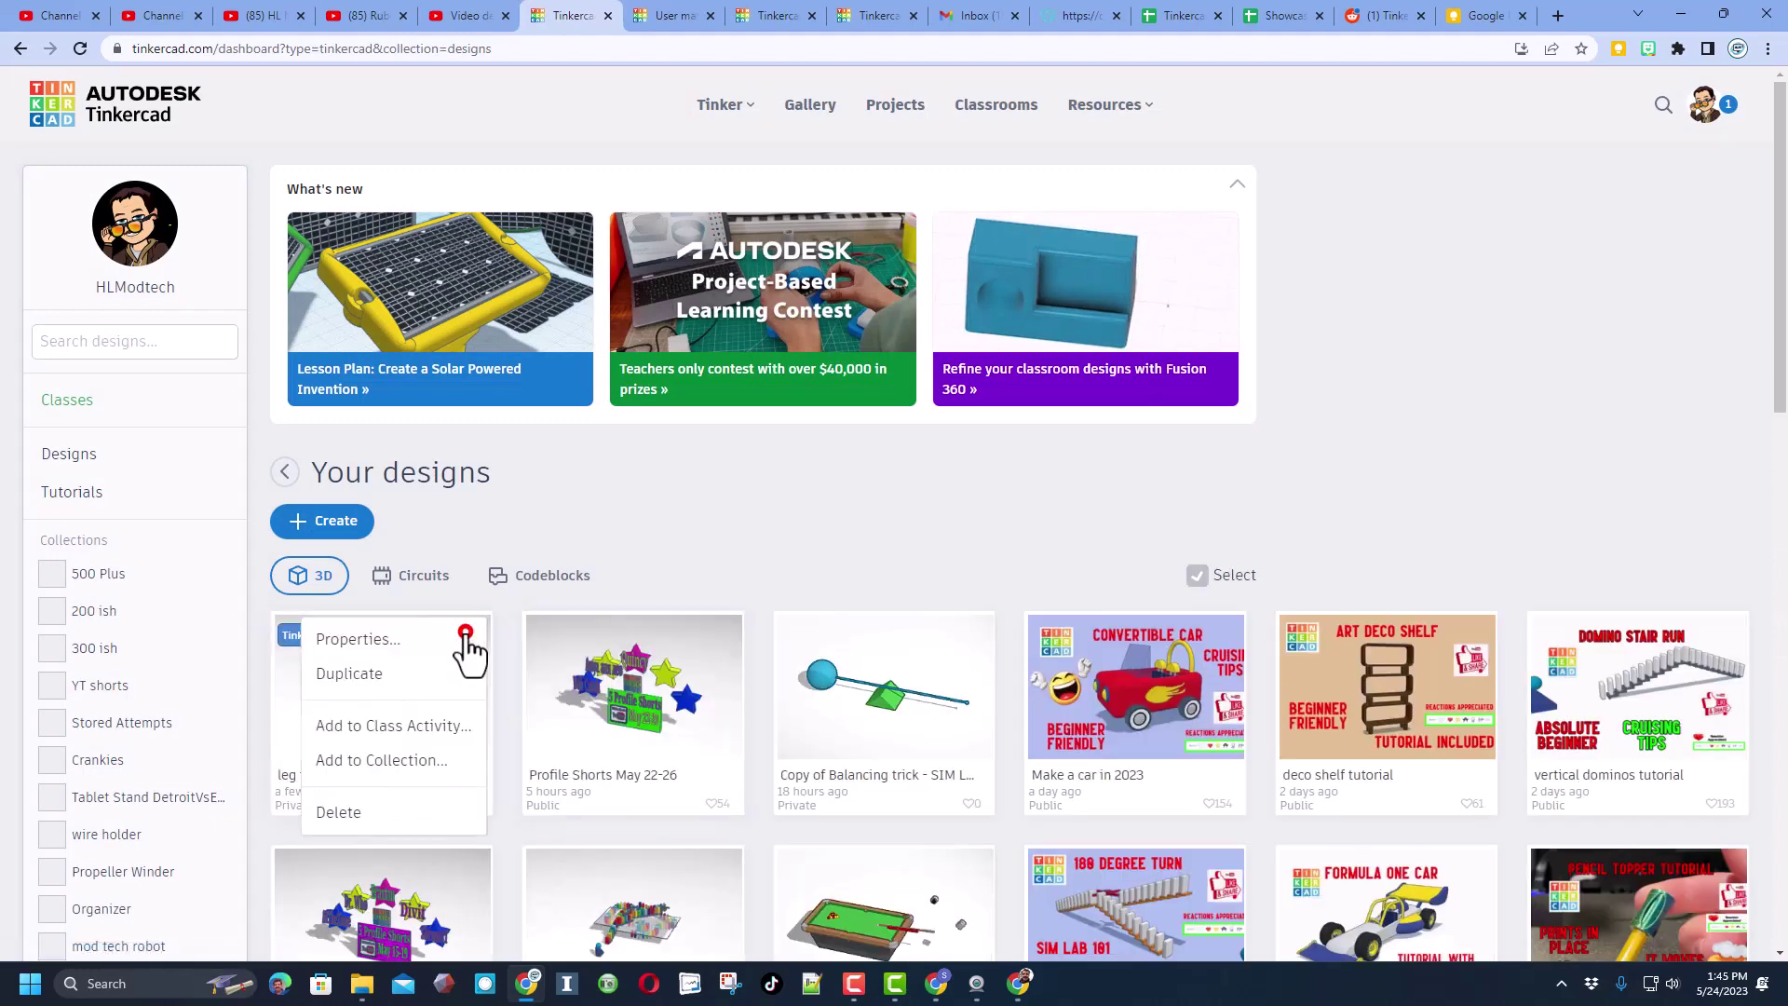
left_click(452, 640)
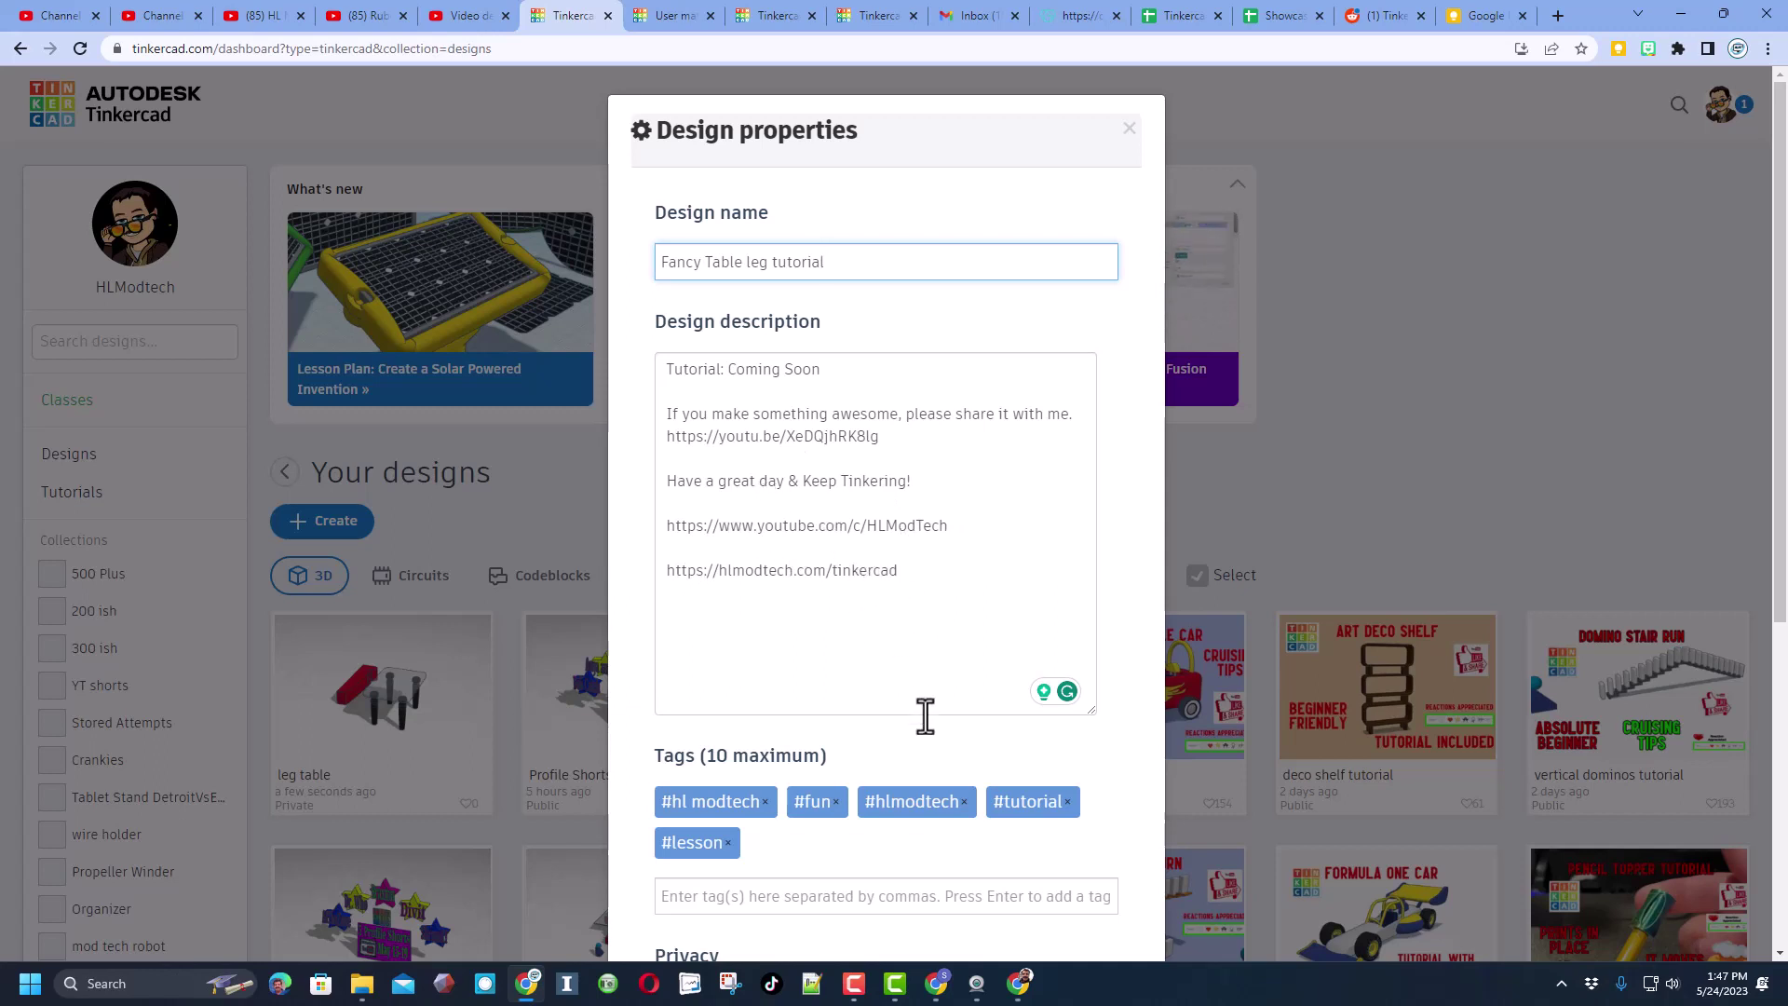
Step: Add the tags "table leg" and "fancy table" to the design
scroll(908, 689, "down", 1)
left_click(777, 806)
type("table leg, fancy table")
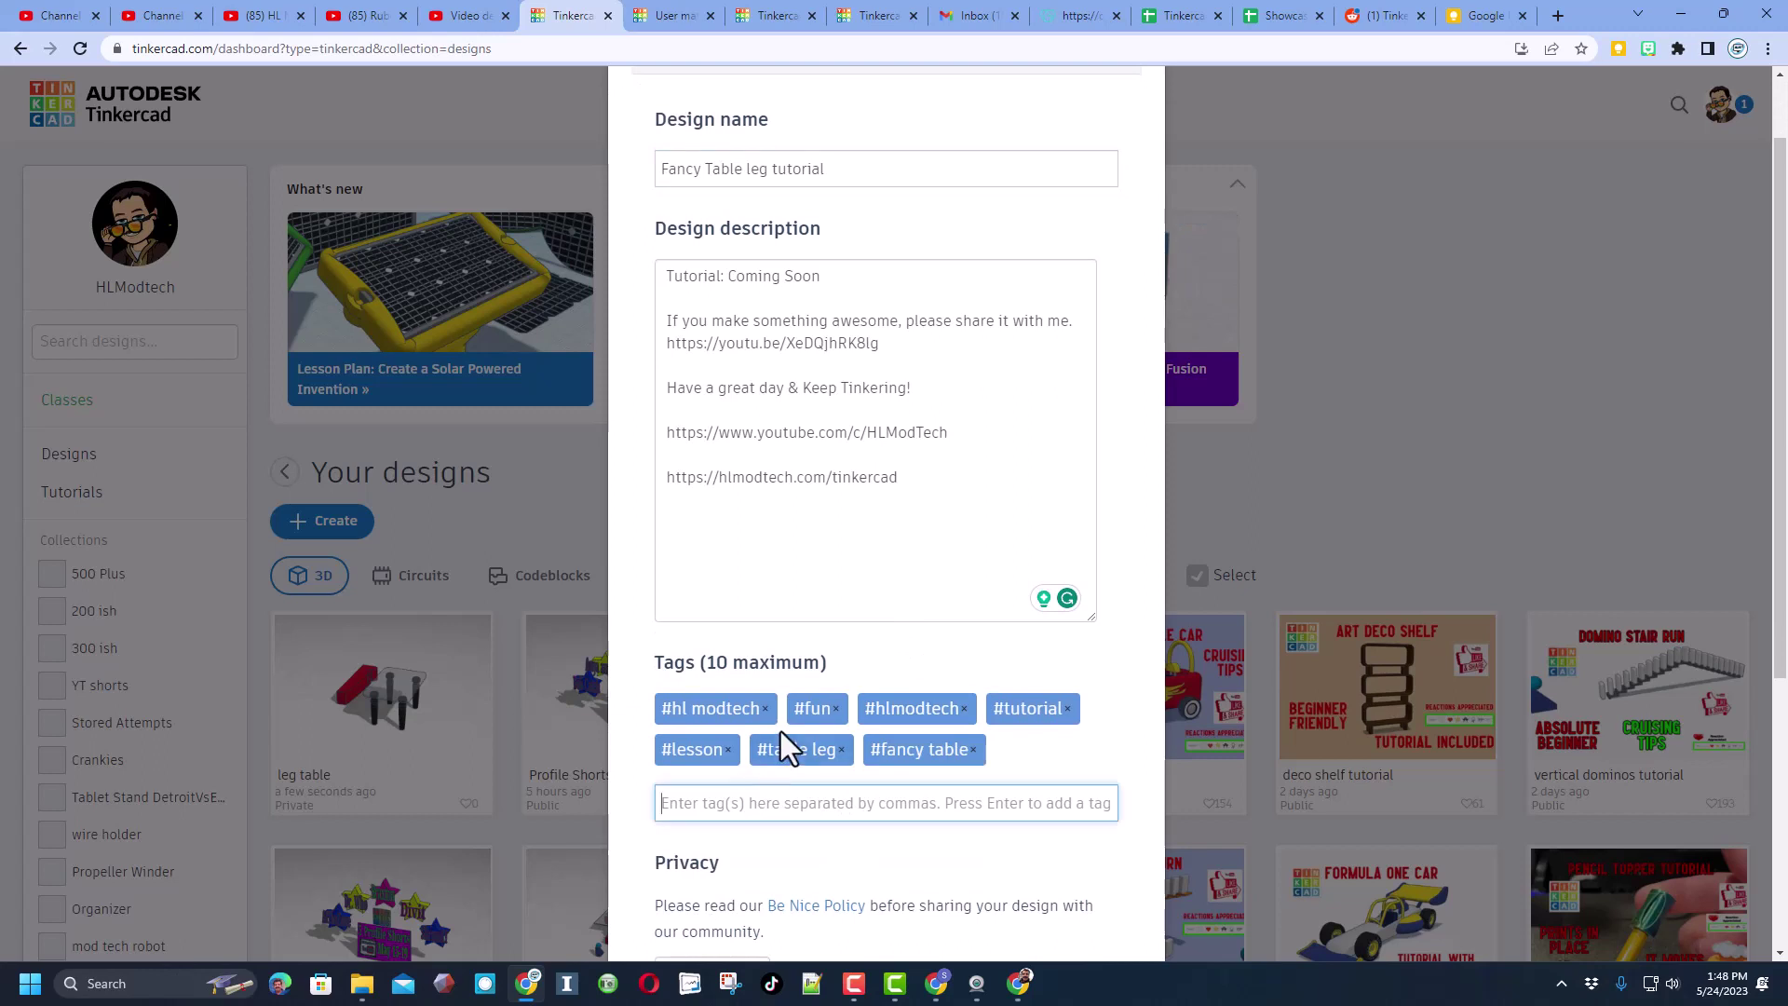
left_click(714, 799)
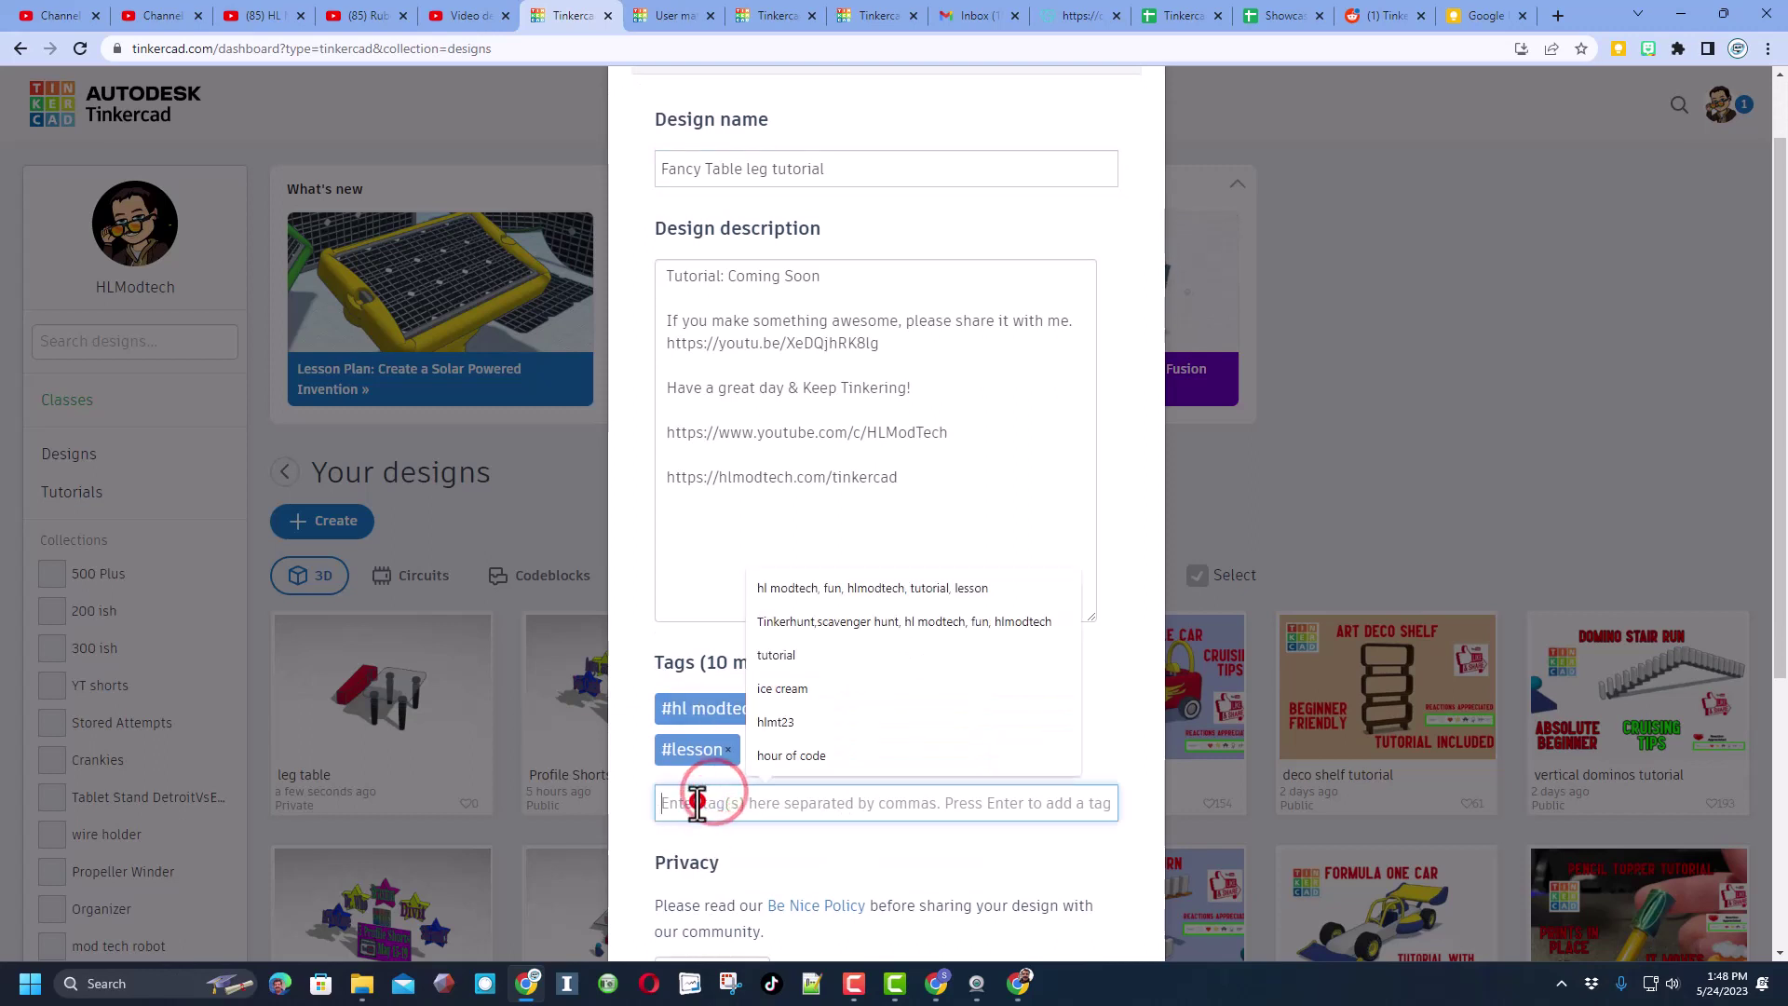
left_click(779, 725)
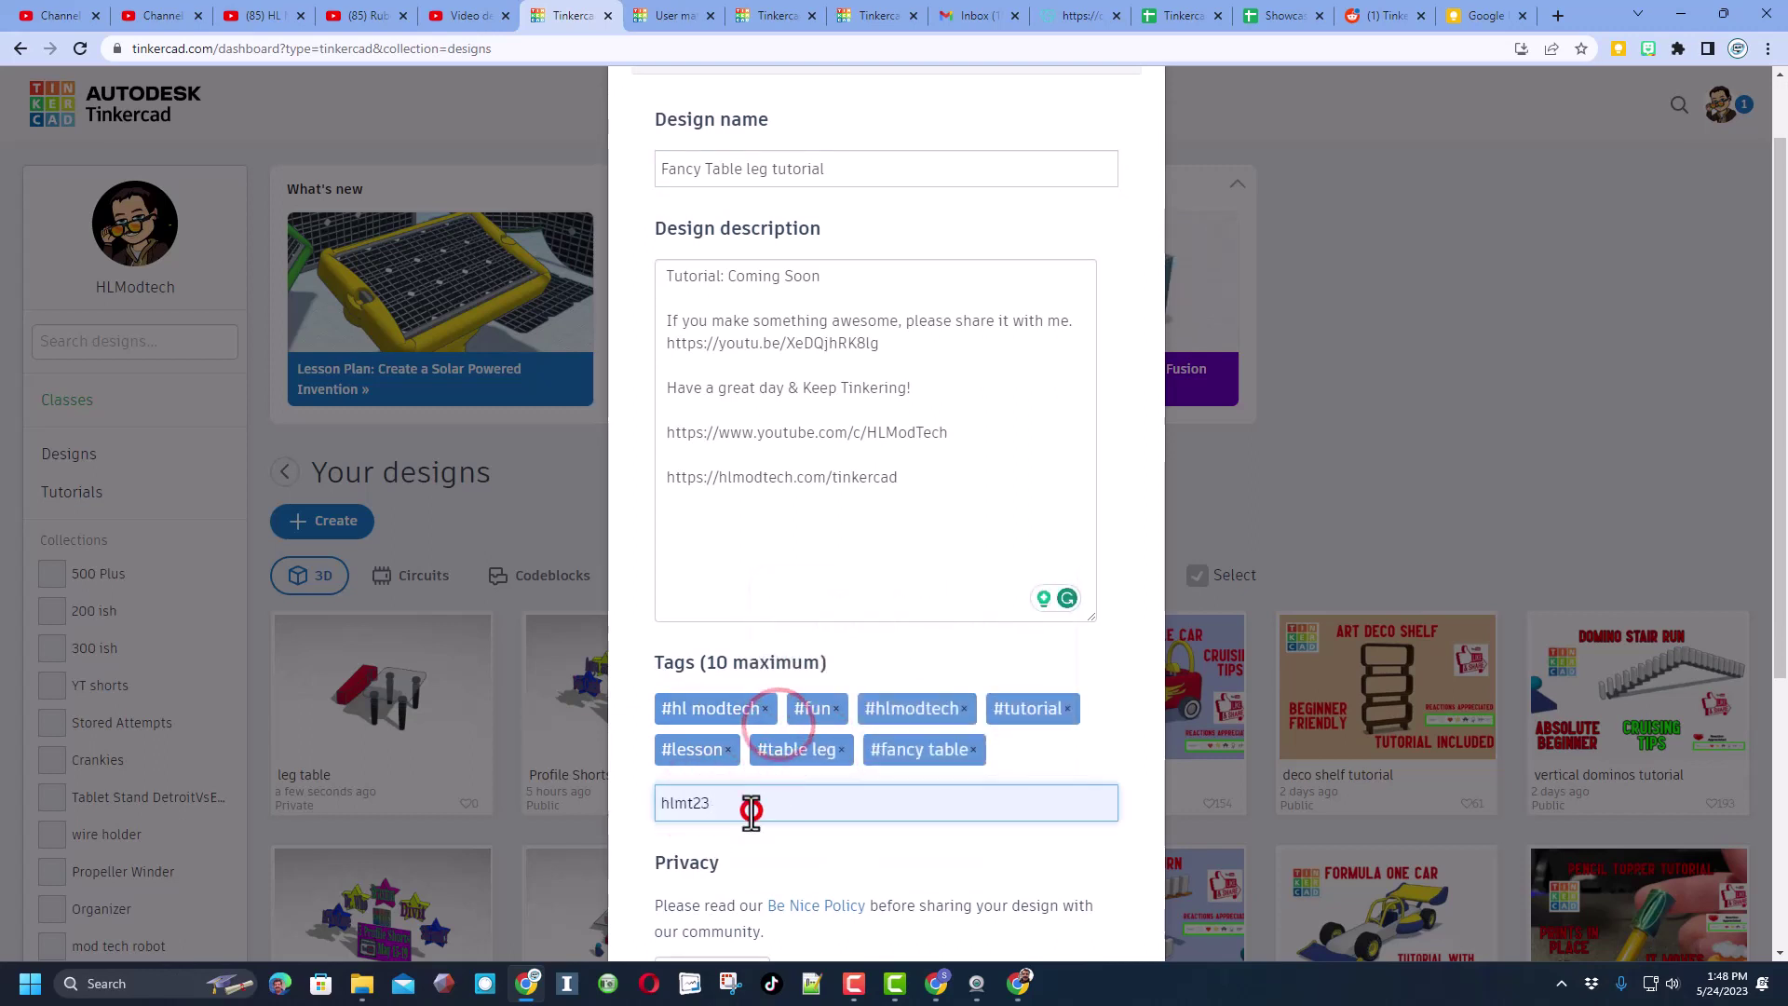
key("Return")
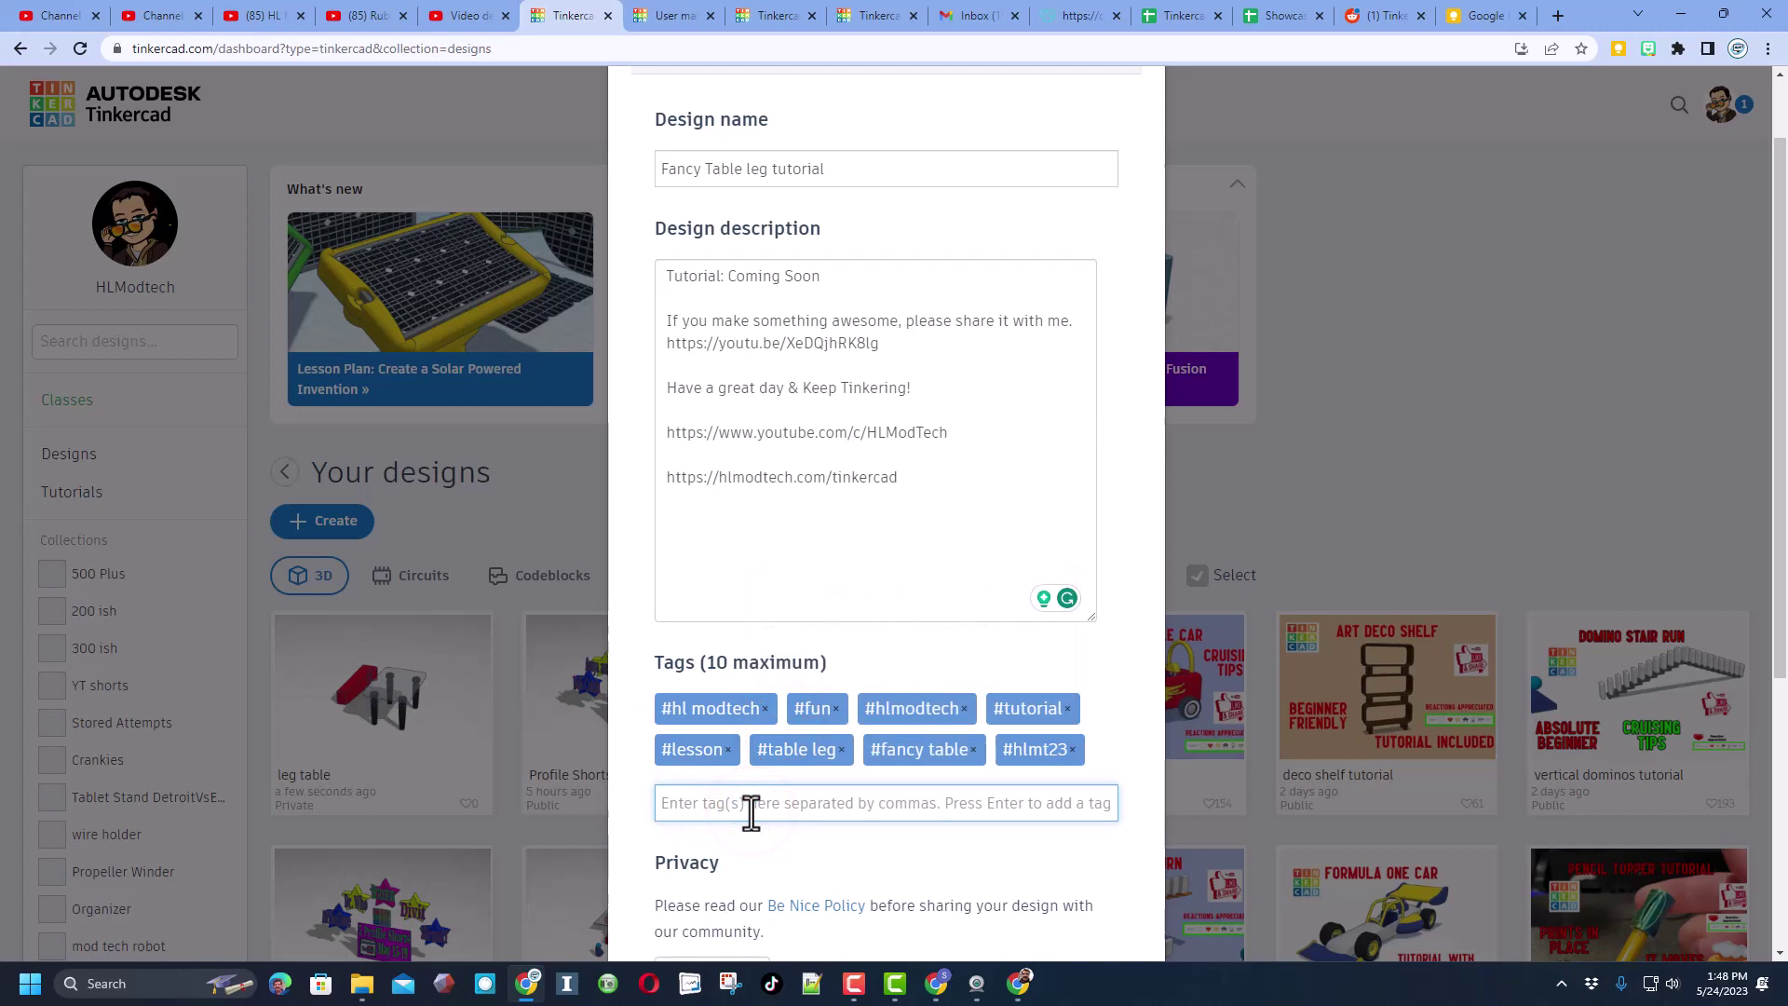
left_click(1073, 751)
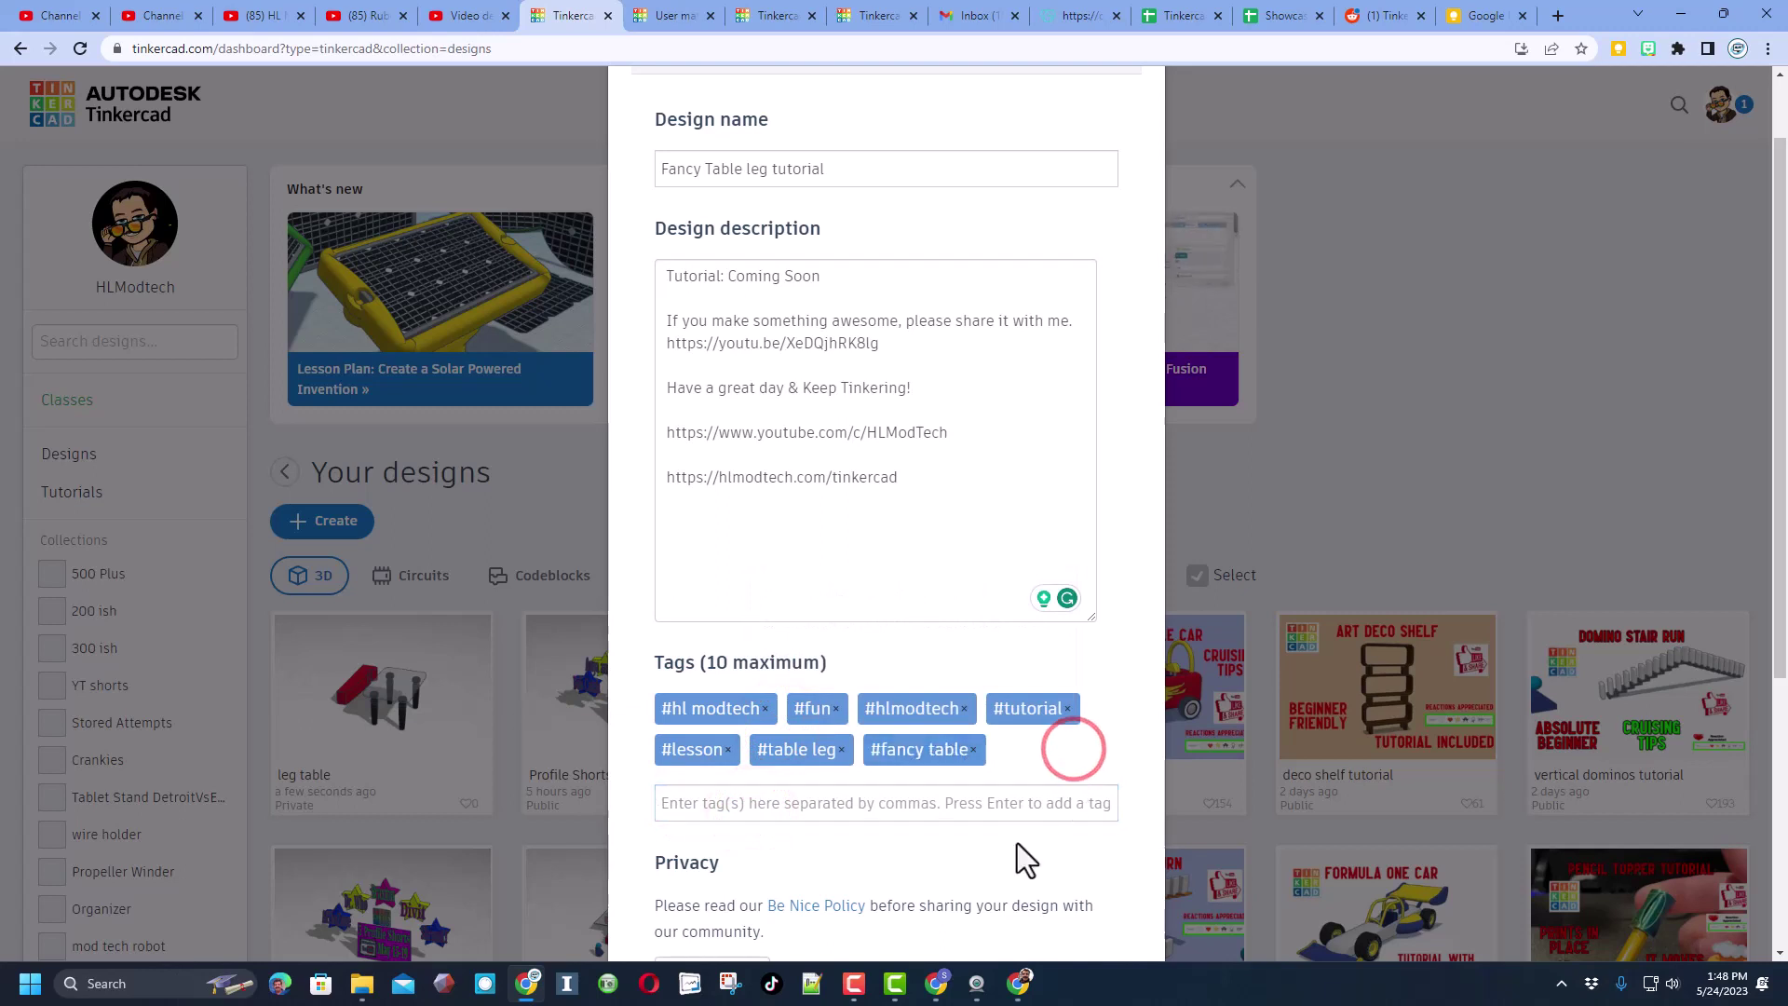
Step: Set the table leg design's privacy to Public and review the available license options in its properties
scroll(1008, 870, "down", 3)
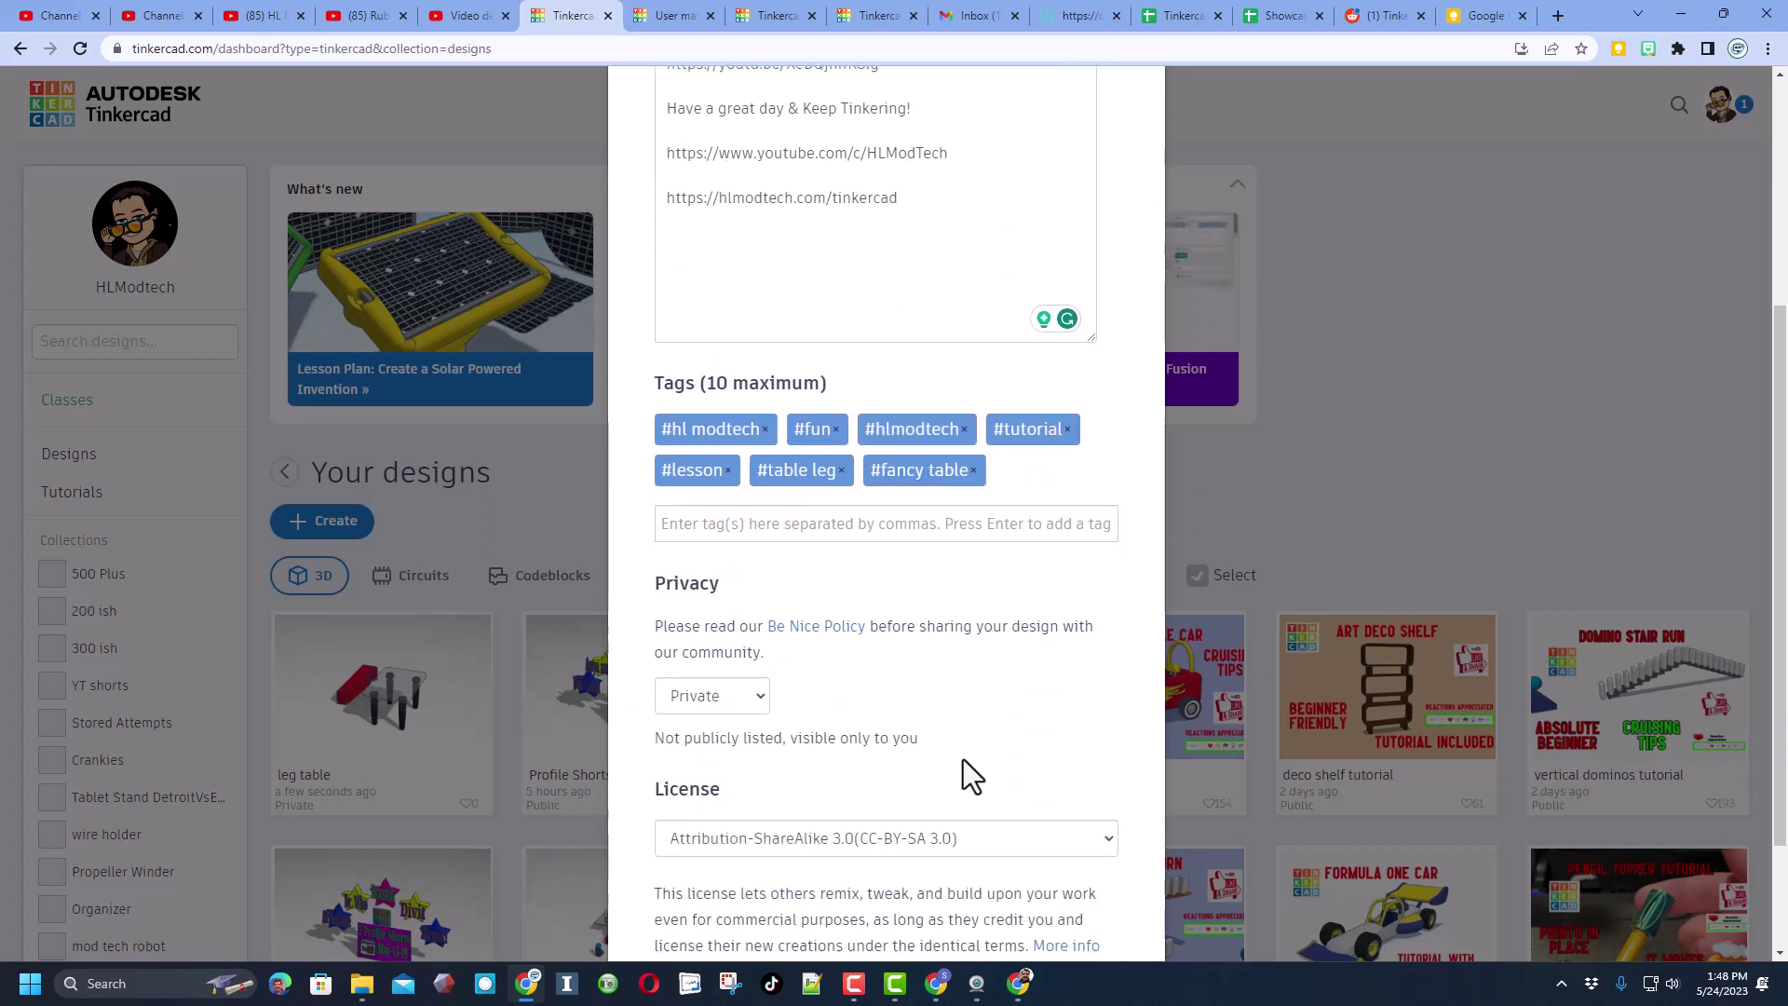
left_click(734, 700)
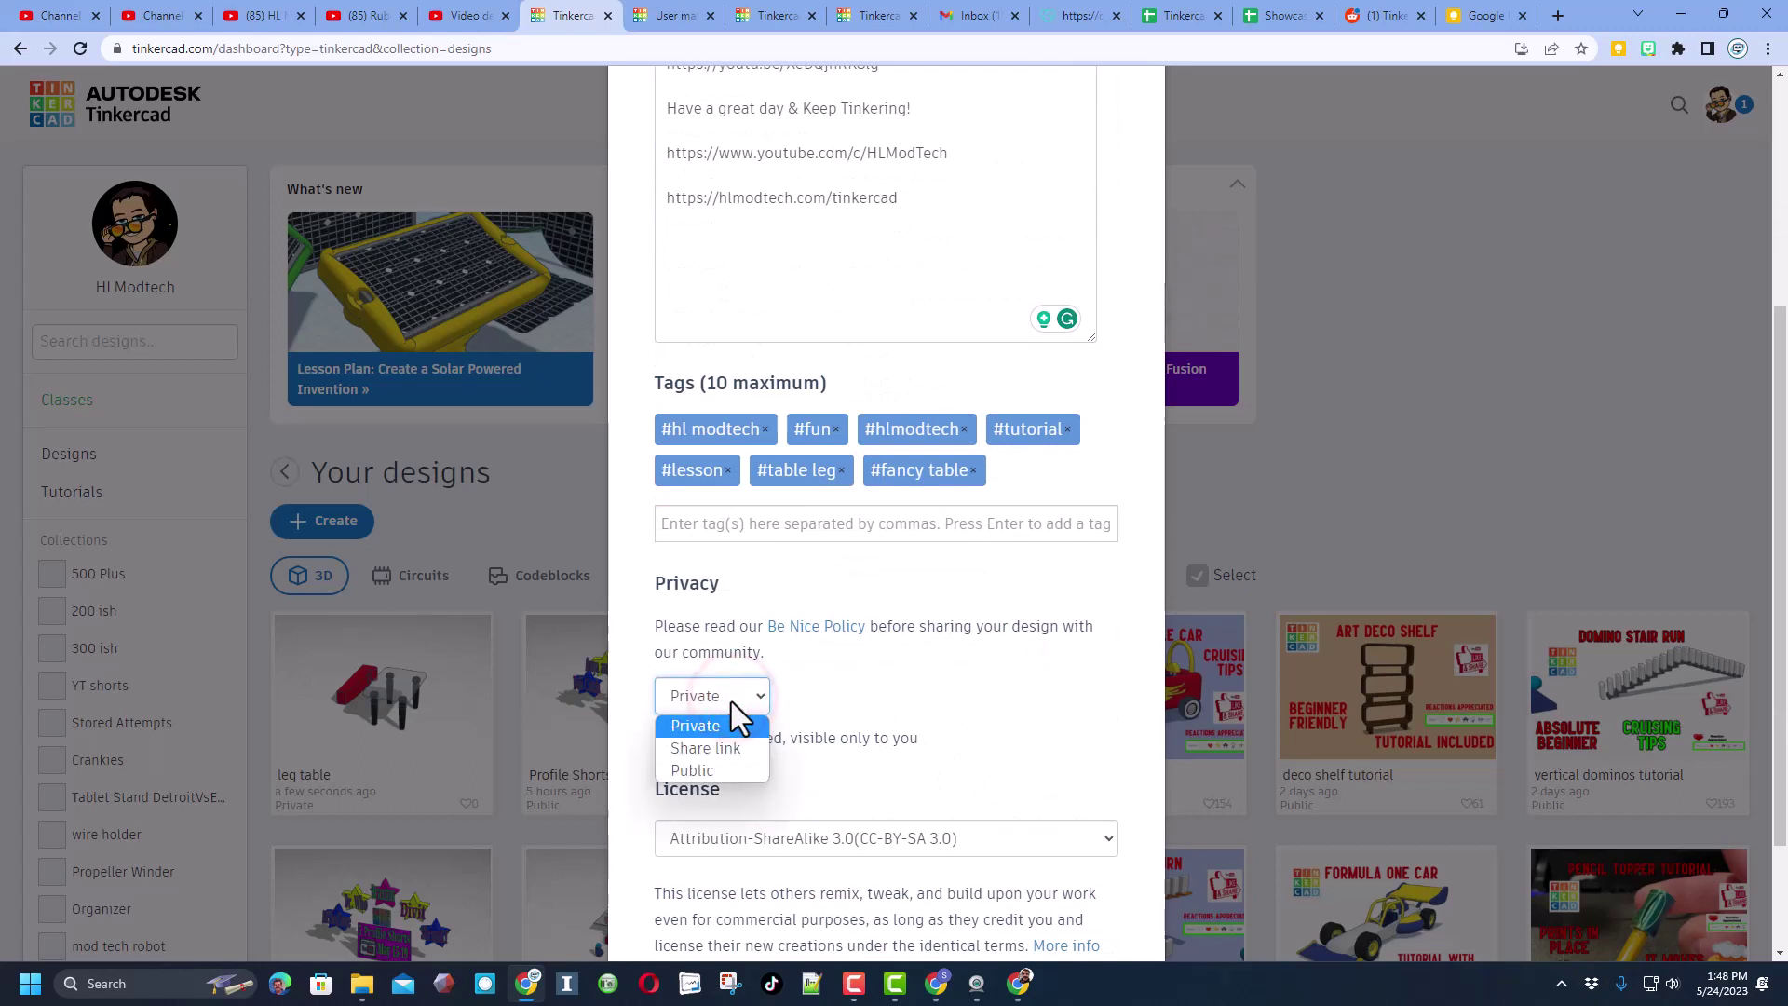
left_click(719, 768)
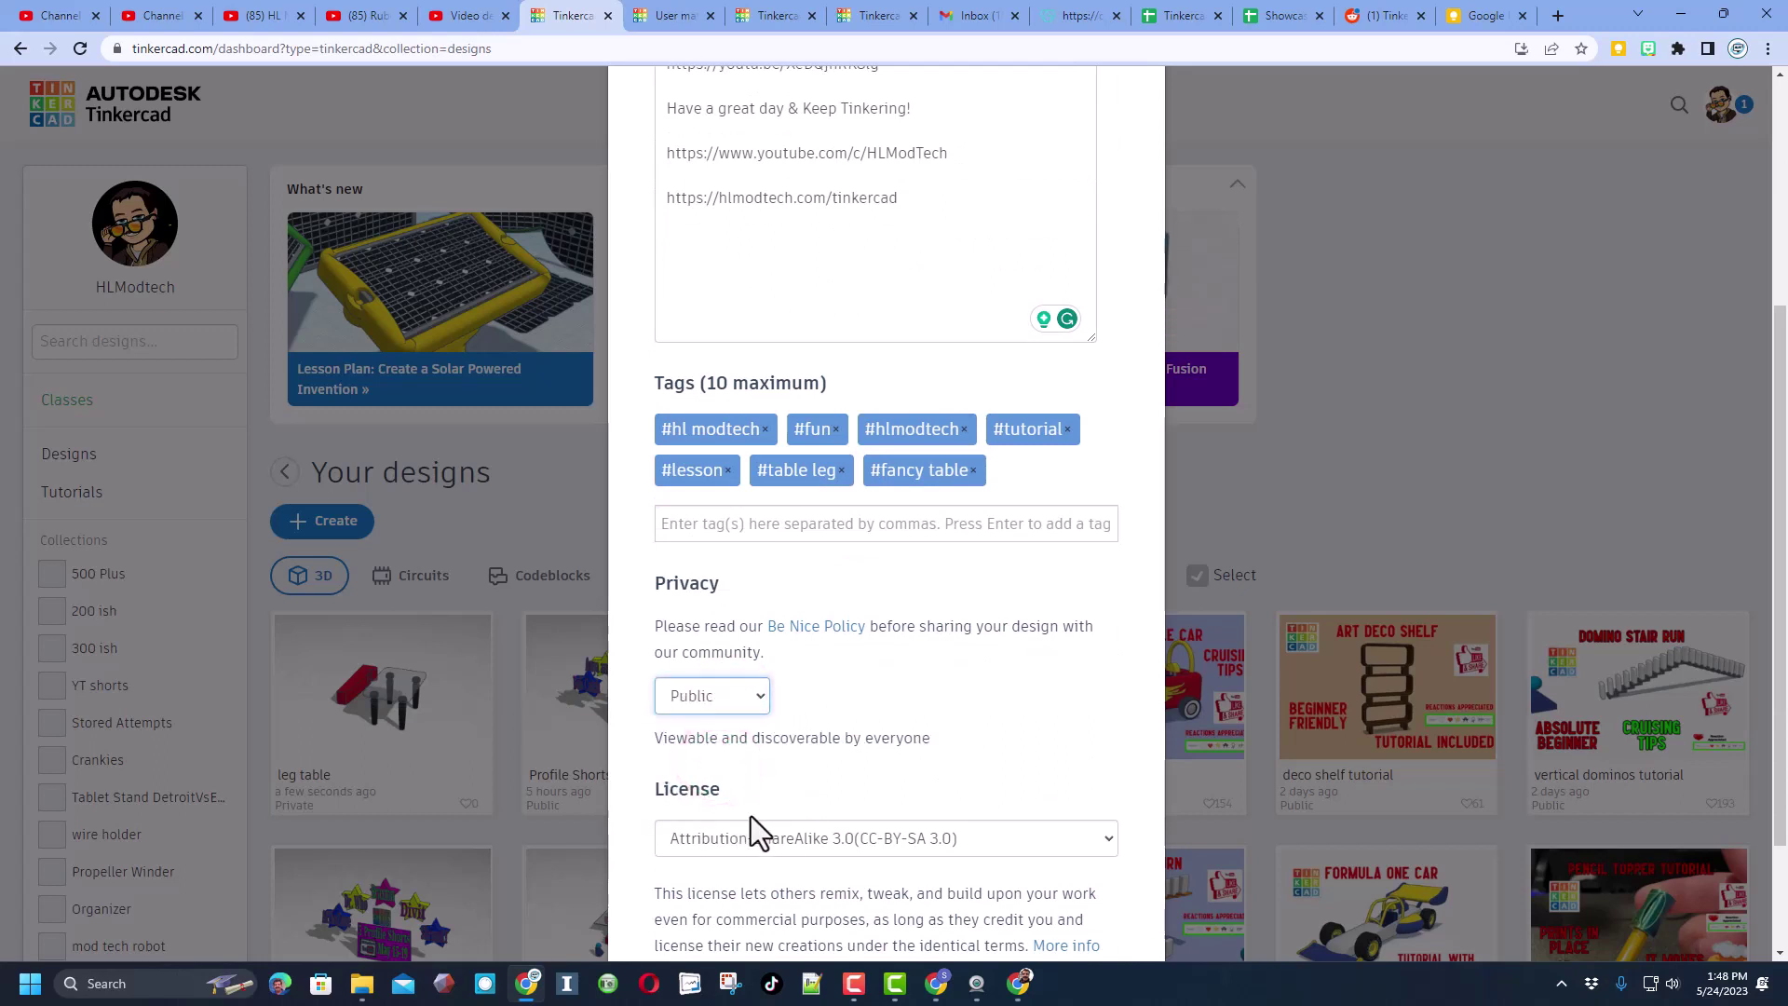
scroll(752, 816, "down", 1)
left_click(767, 745)
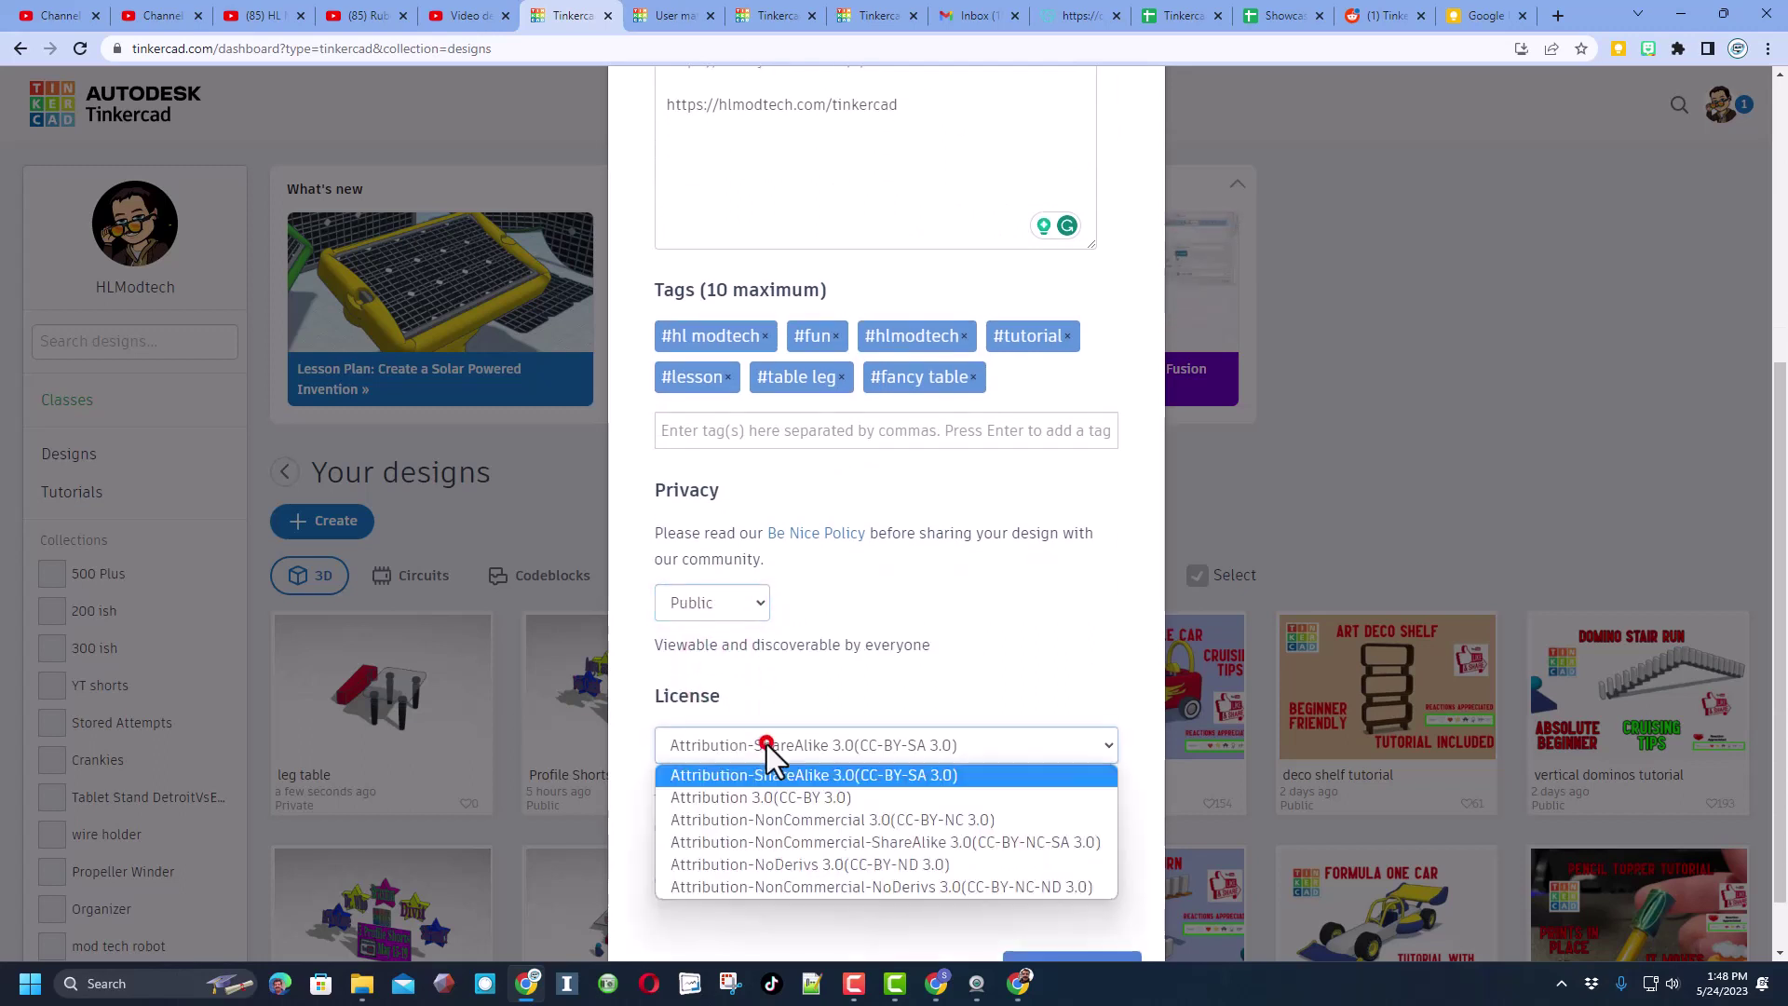
left_click(792, 863)
left_click(902, 676)
scroll(902, 676, "up", 5)
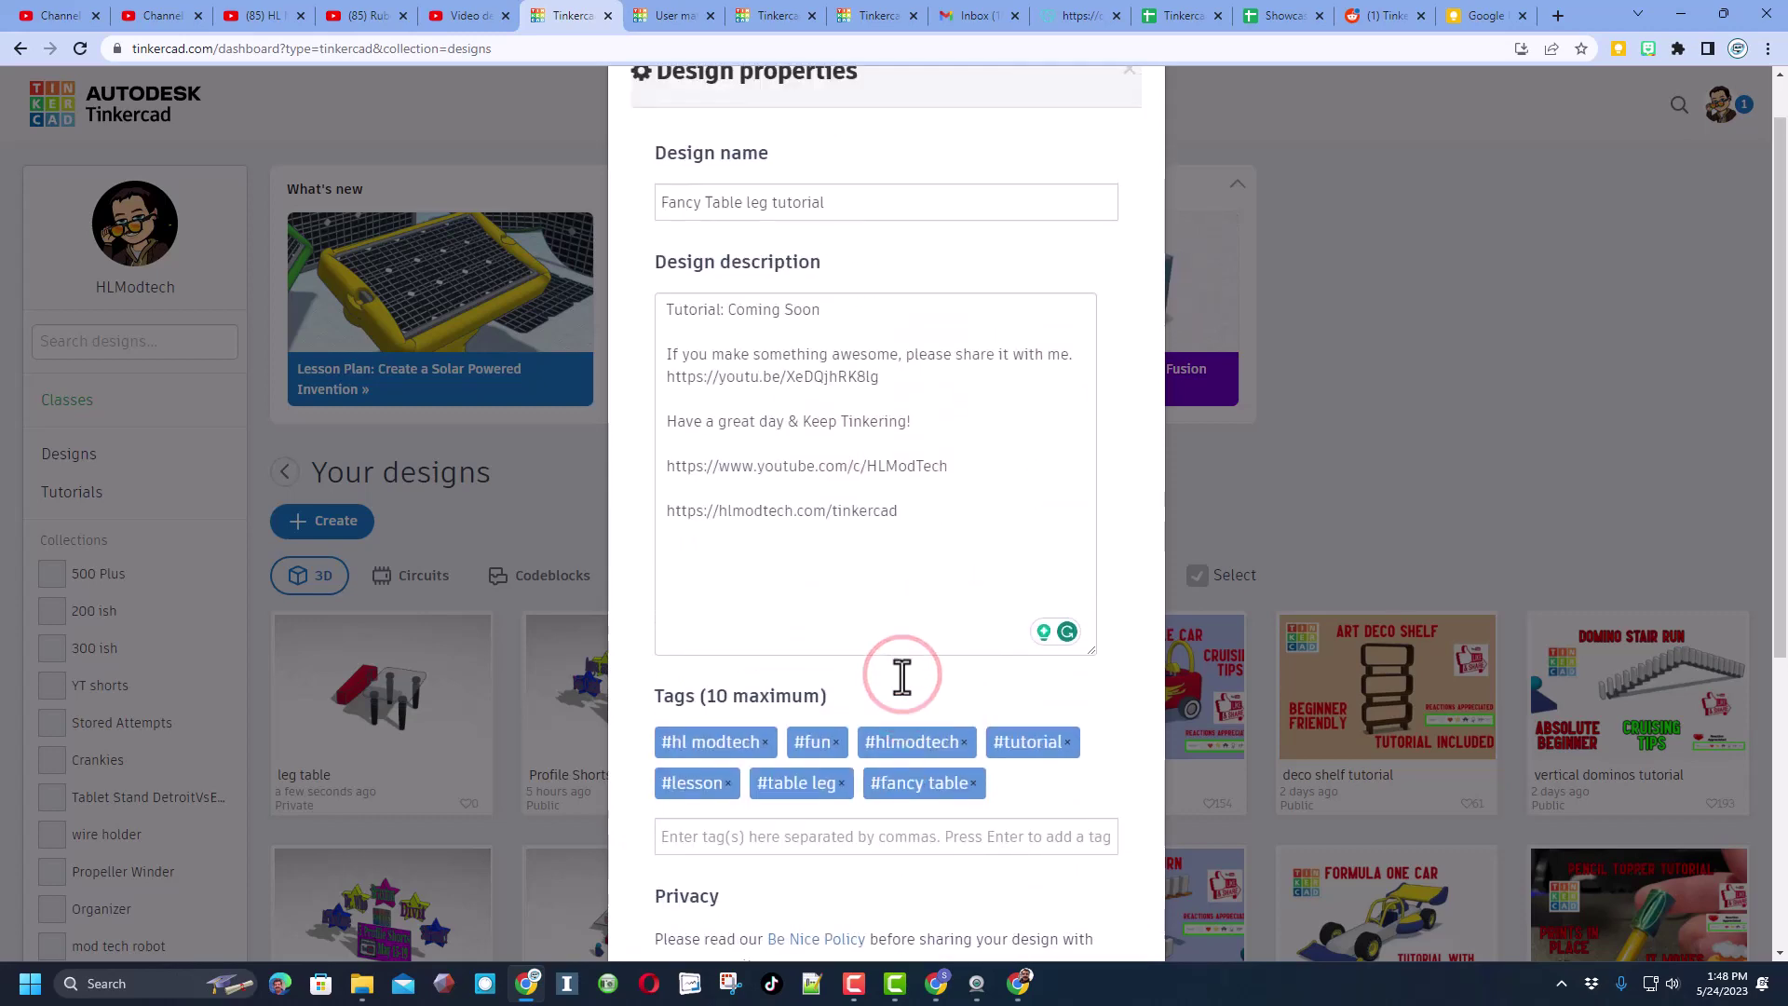
scroll(974, 578, "down", 6)
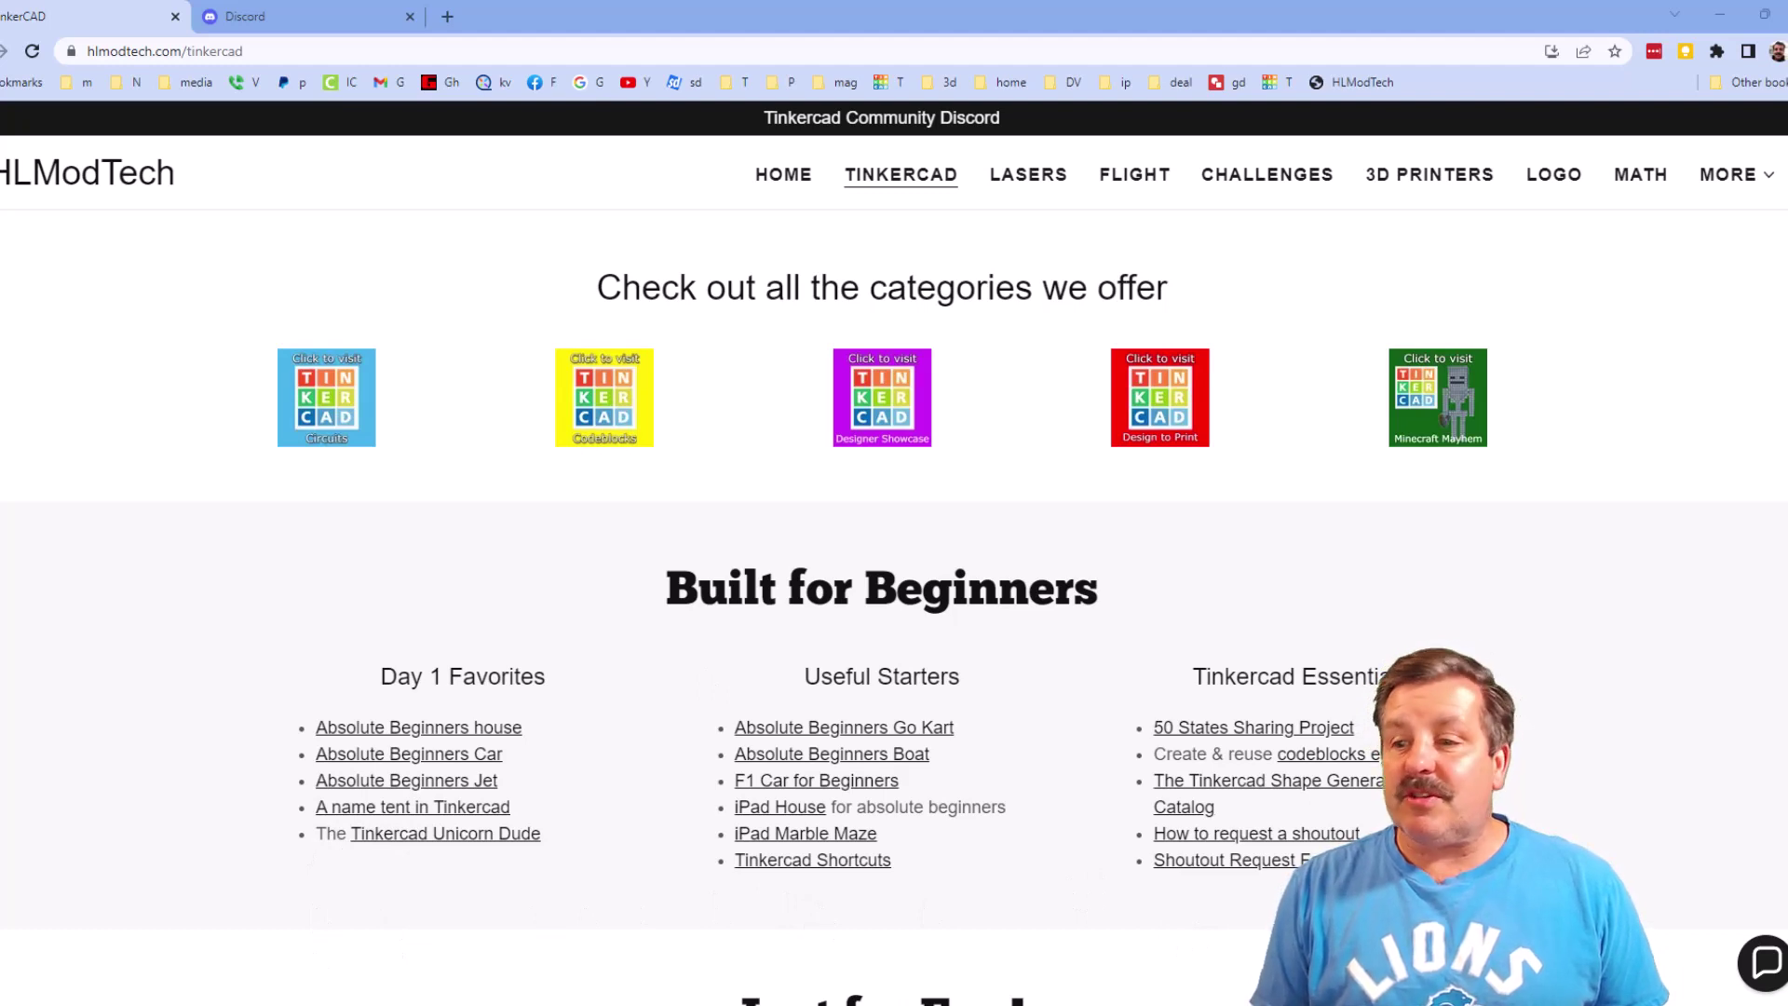
Step: On the HLModTech Tinkercad page, view and close the contact chat and open the Tinkercad Community Discord invitation
left_click(1769, 968)
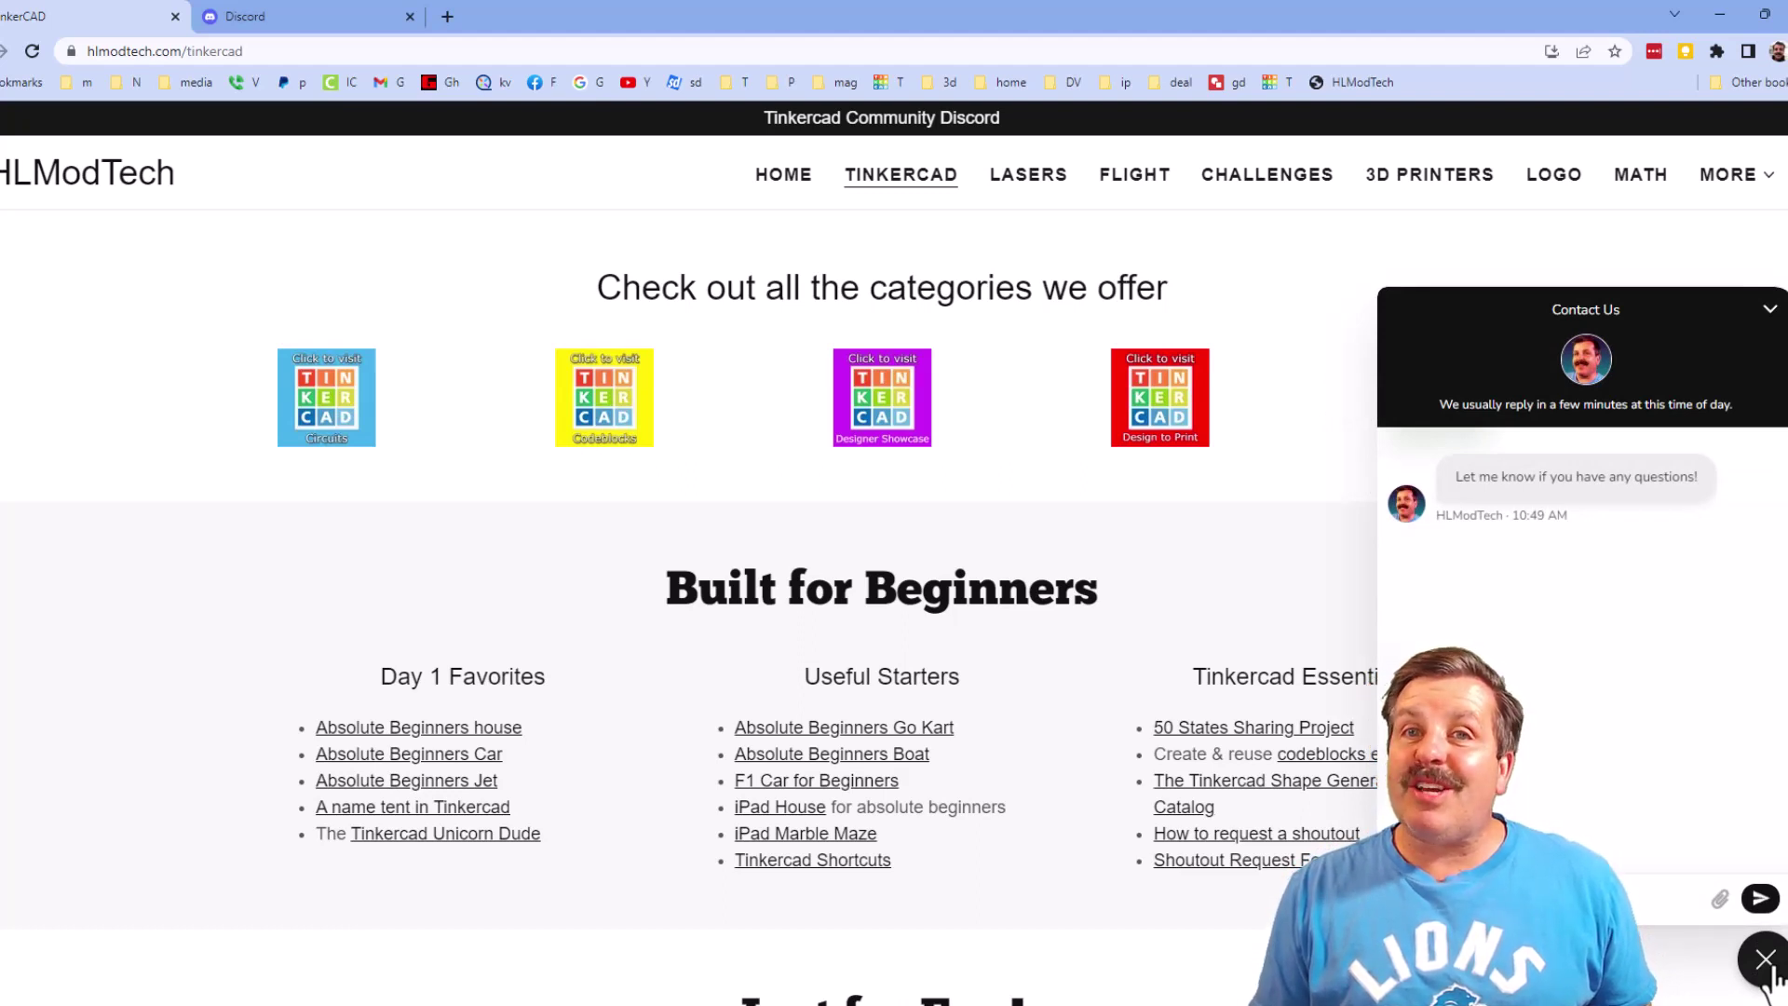
left_click(1769, 968)
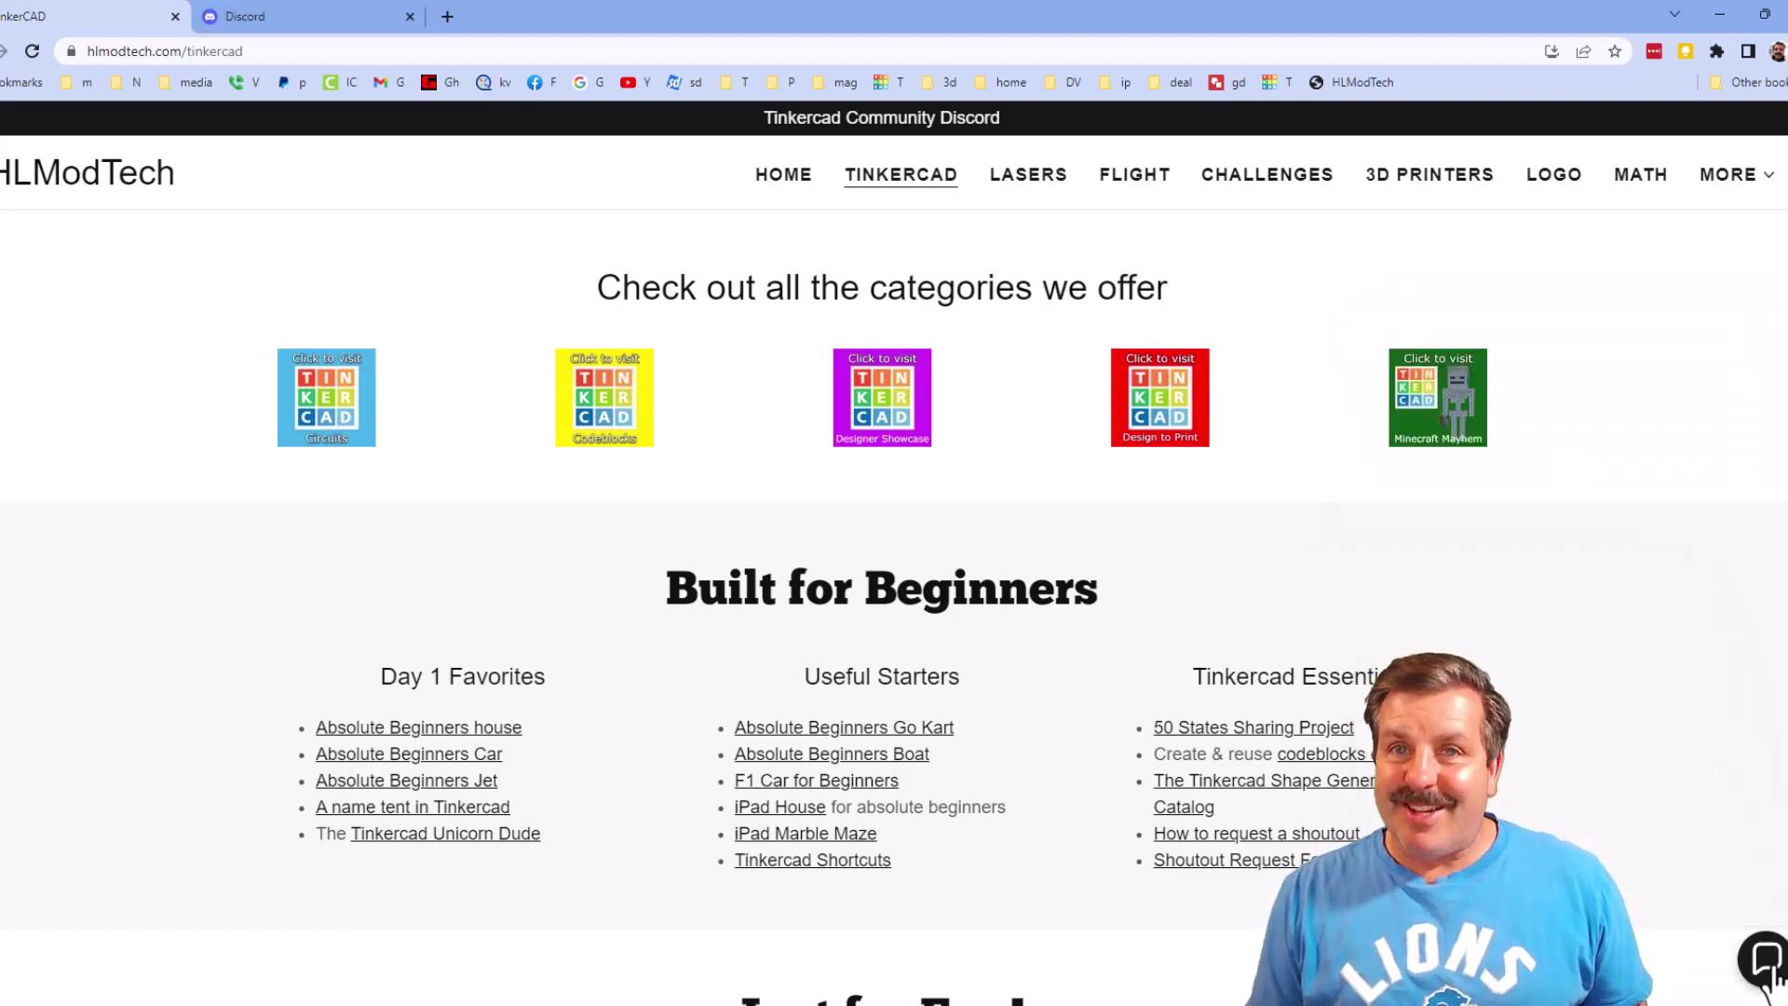
left_click(880, 129)
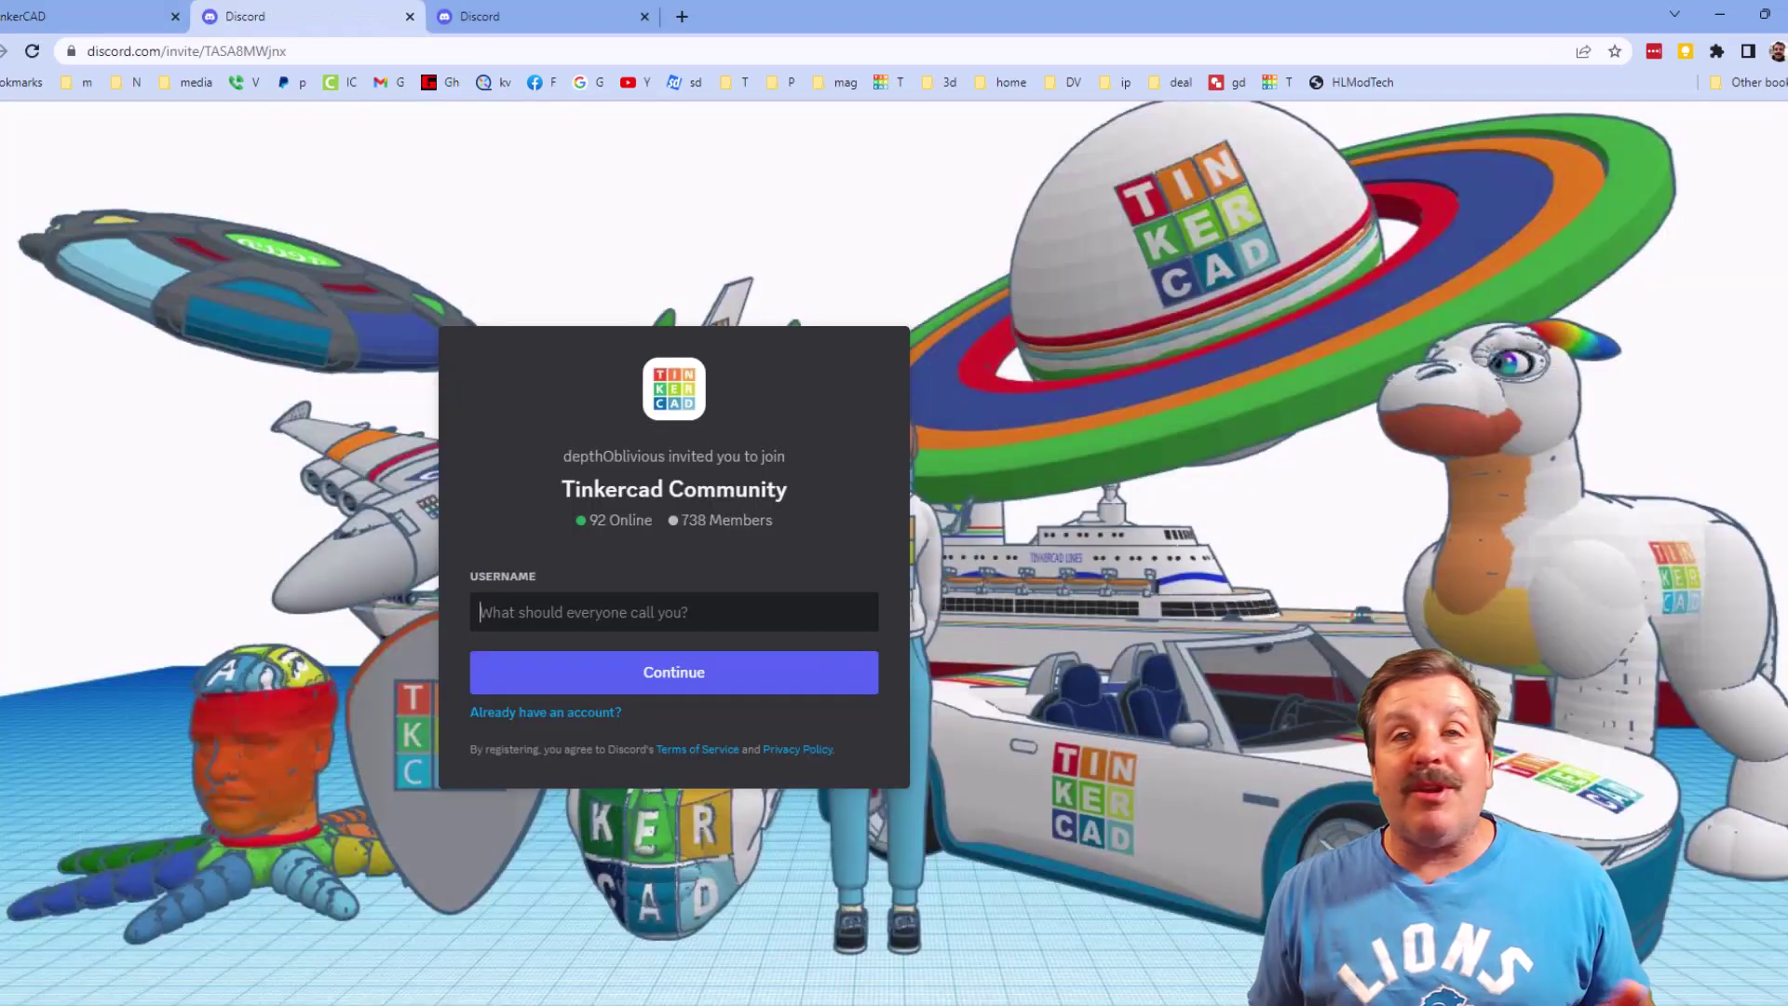